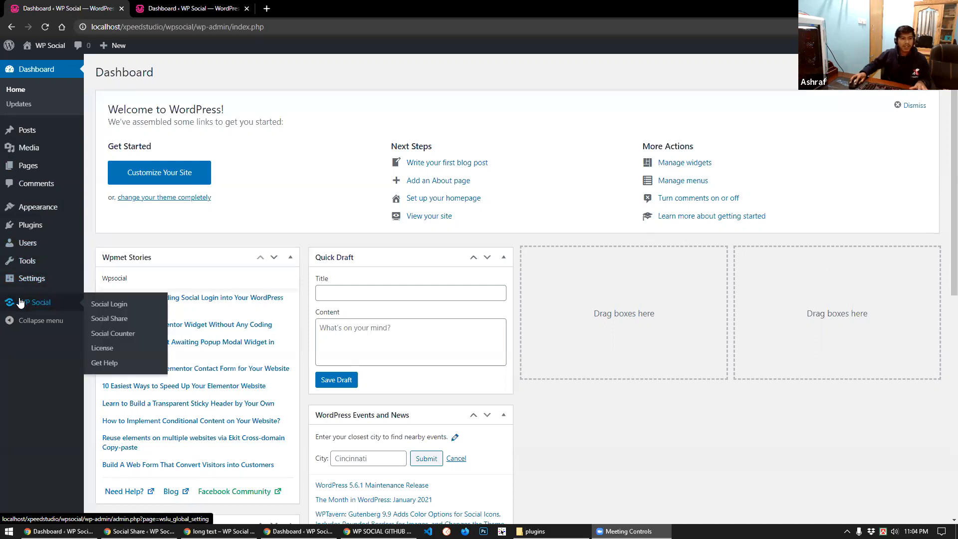
# Open WP Social's Social Login settings and review the Global Settings options, all switched off
pyautogui.keyDown('ctrl'); pyautogui.click(110, 304); pyautogui.keyUp('ctrl')
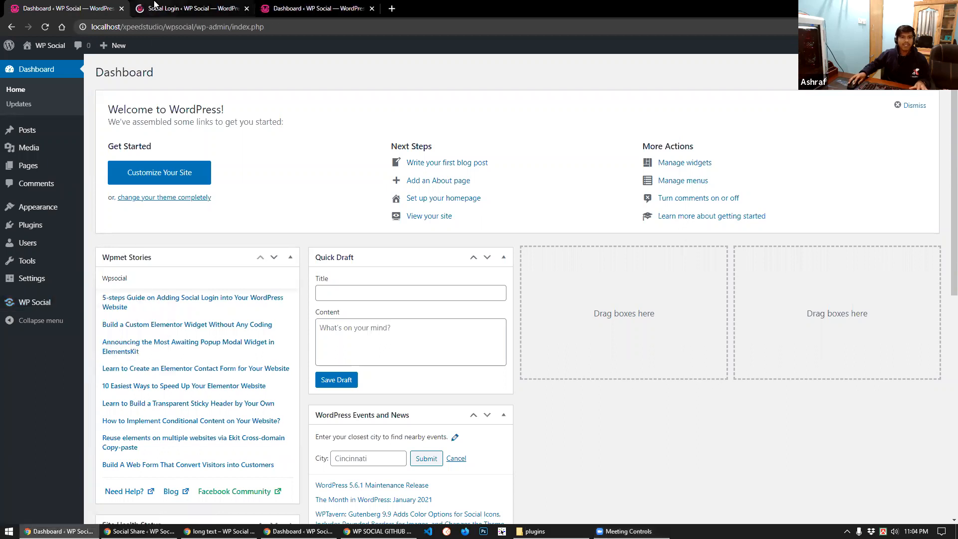
pyautogui.click(154, 6)
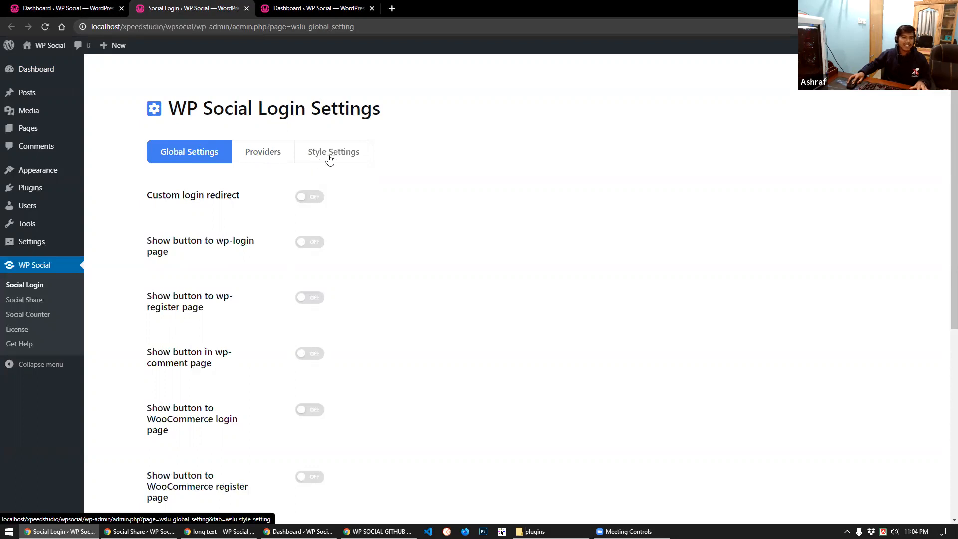
pyautogui.scroll(-5, 193, 307)
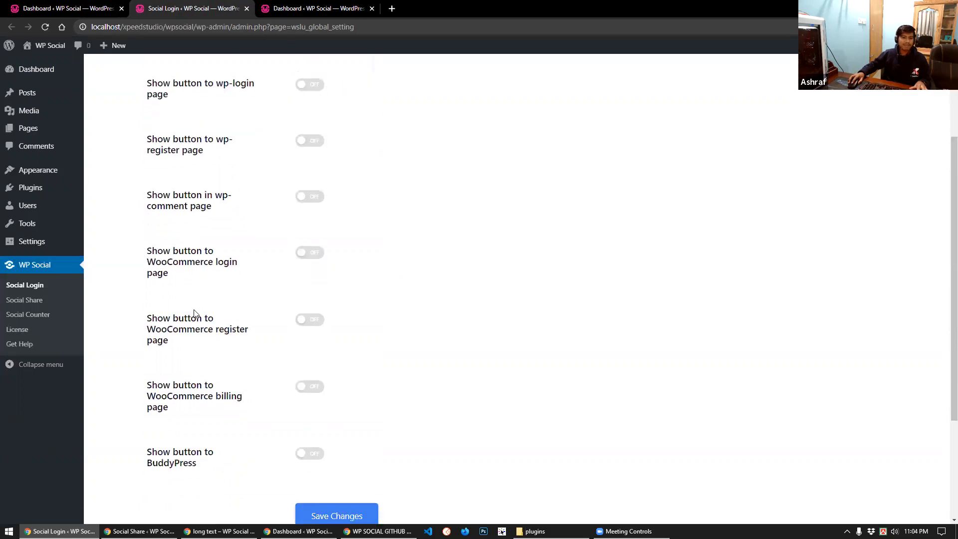
pyautogui.scroll(5, 197, 310)
pyautogui.scroll(-2, 202, 300)
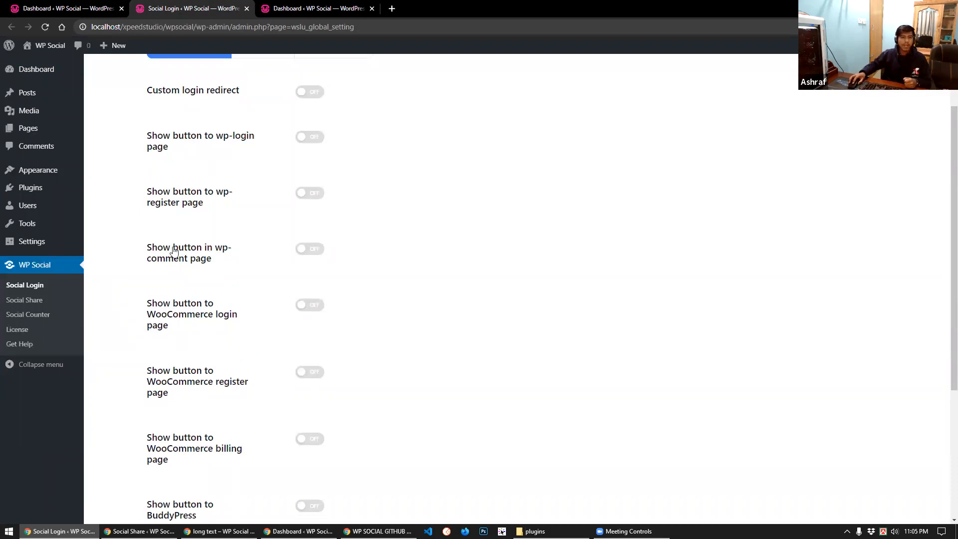
pyautogui.scroll(2, 209, 256)
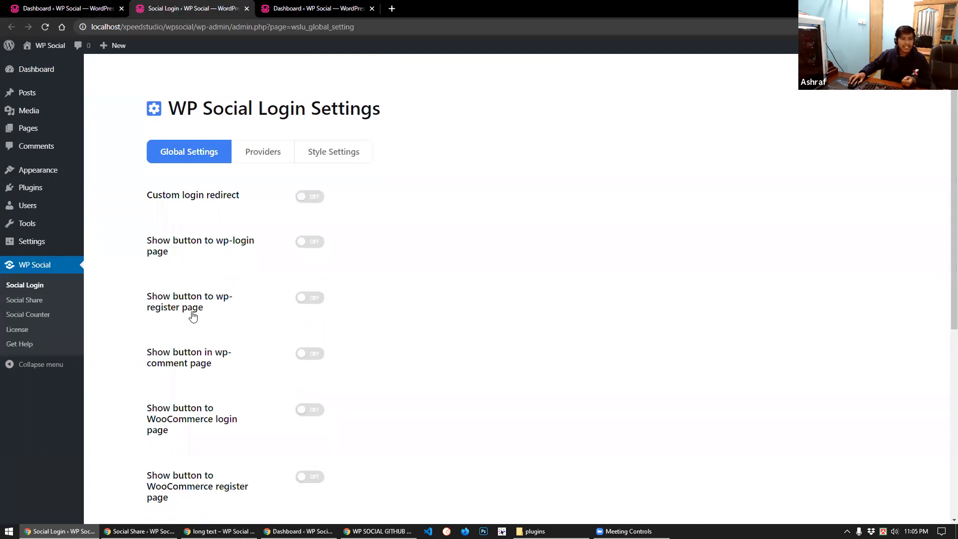
pyautogui.scroll(-1, 192, 316)
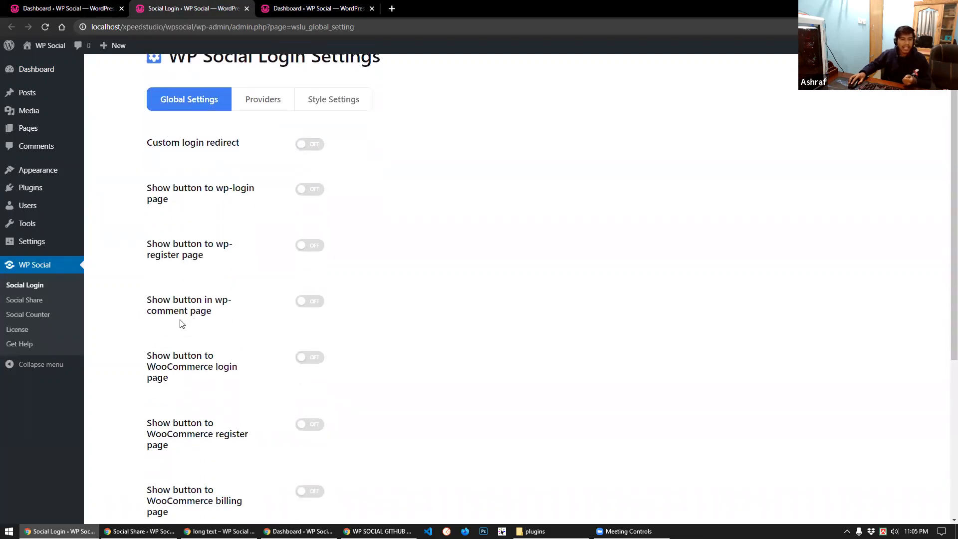
pyautogui.scroll(-1, 182, 324)
pyautogui.scroll(-1, 173, 328)
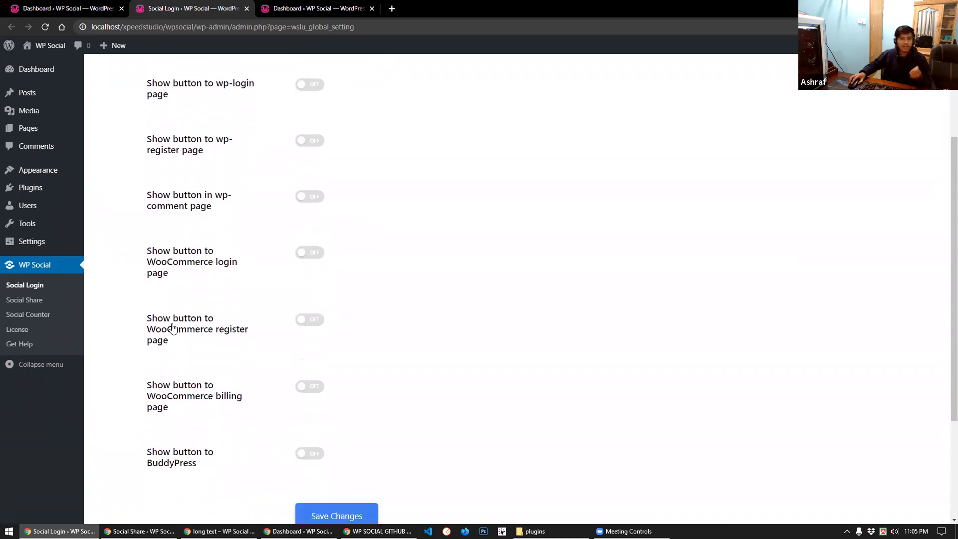
pyautogui.scroll(-1, 172, 328)
pyautogui.scroll(2, 173, 327)
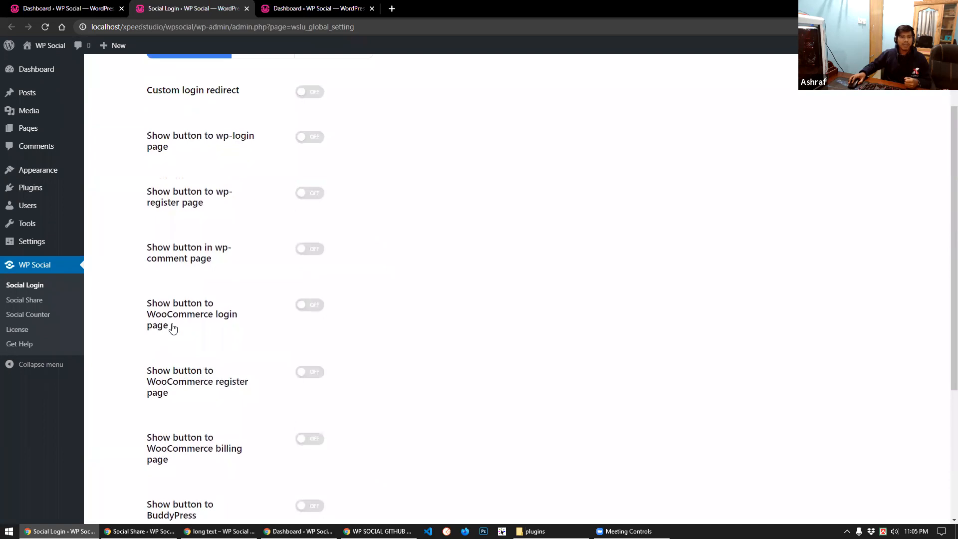
pyautogui.scroll(-4, 173, 328)
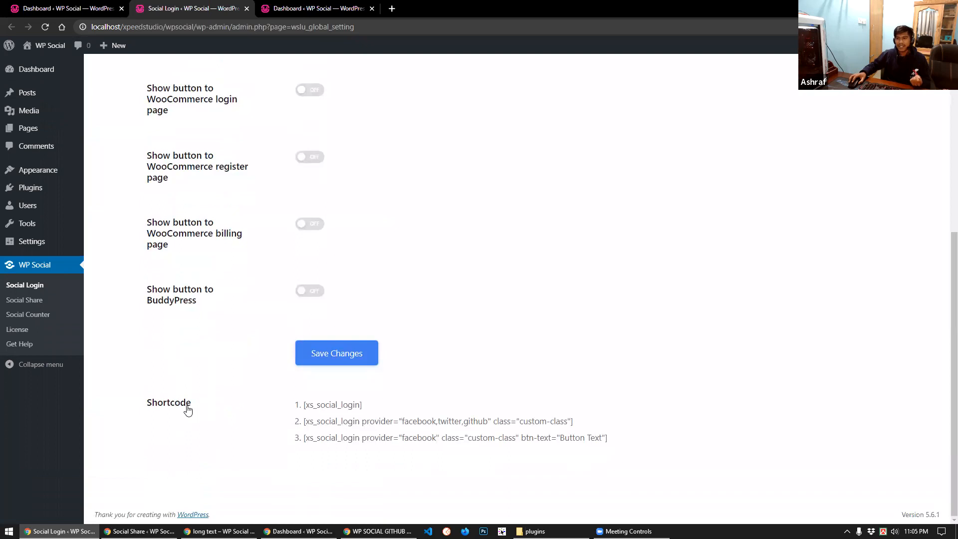
pyautogui.scroll(4, 187, 409)
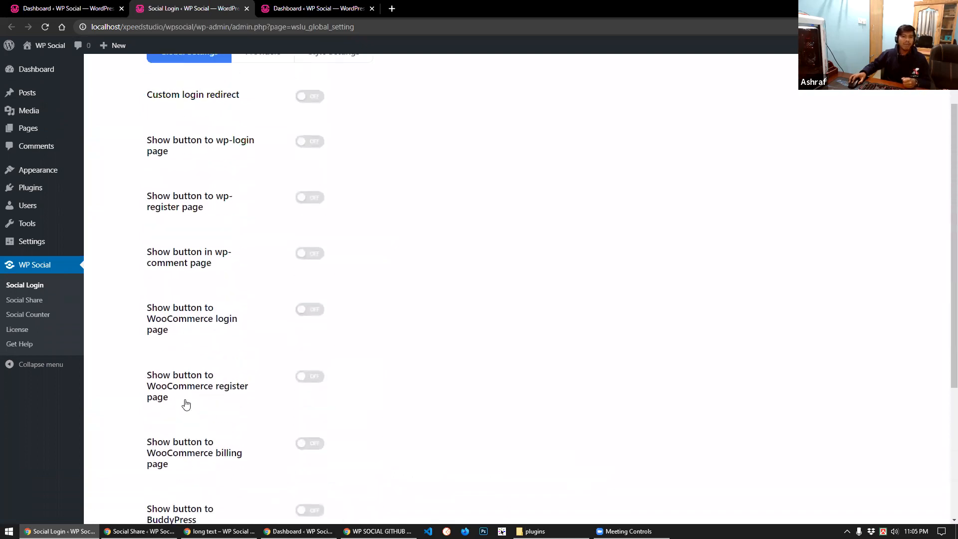
pyautogui.scroll(1, 185, 403)
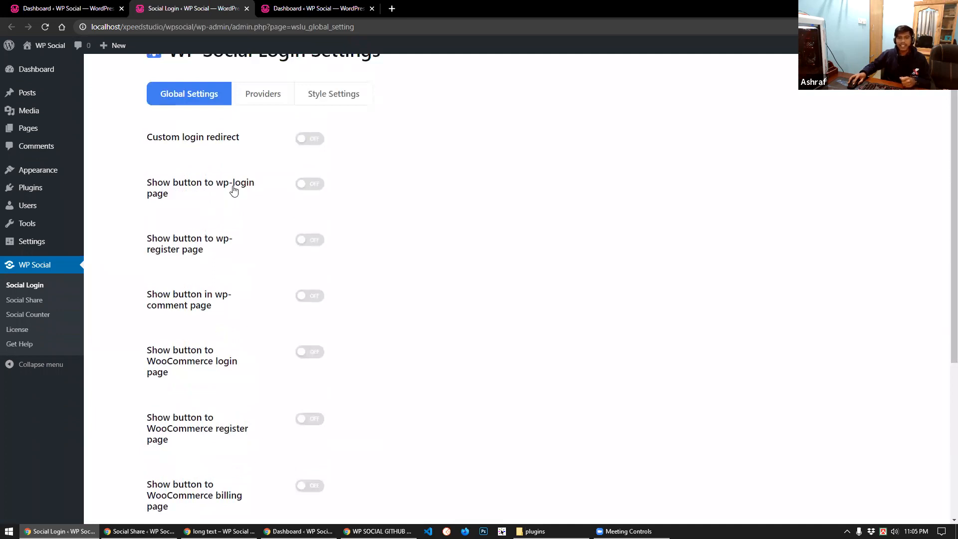
# Turn on the wp-login page button, place it in the wp login footer, and save
pyautogui.click(311, 185)
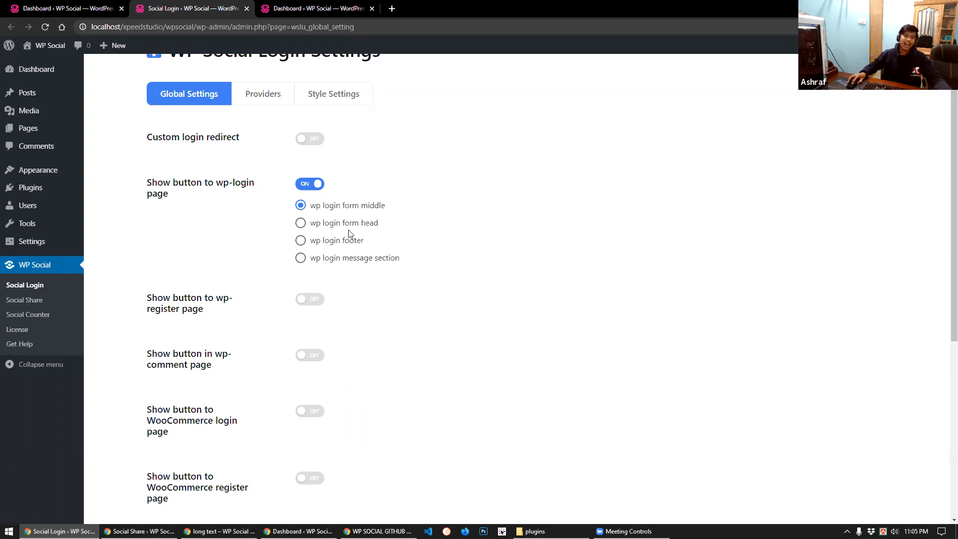
pyautogui.click(327, 241)
pyautogui.scroll(-6, 299, 336)
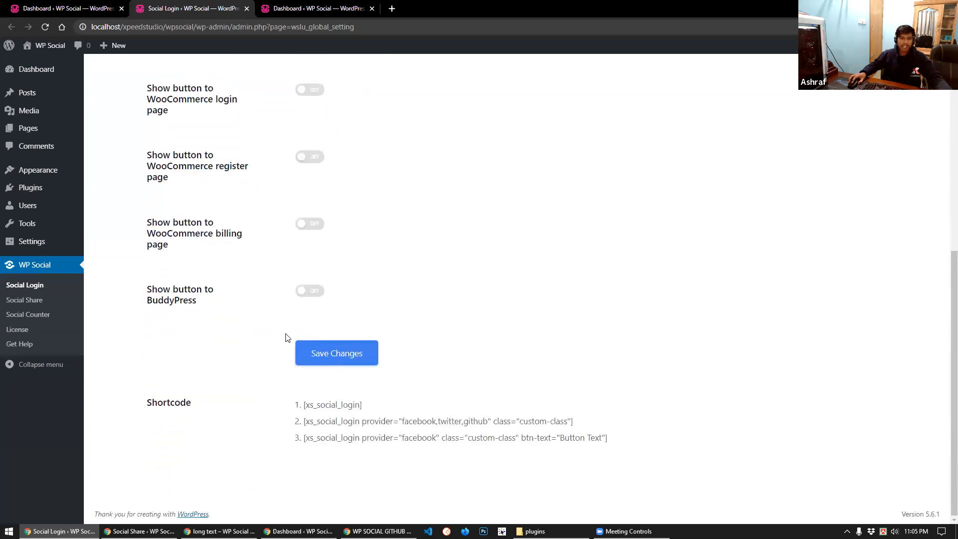
pyautogui.click(331, 354)
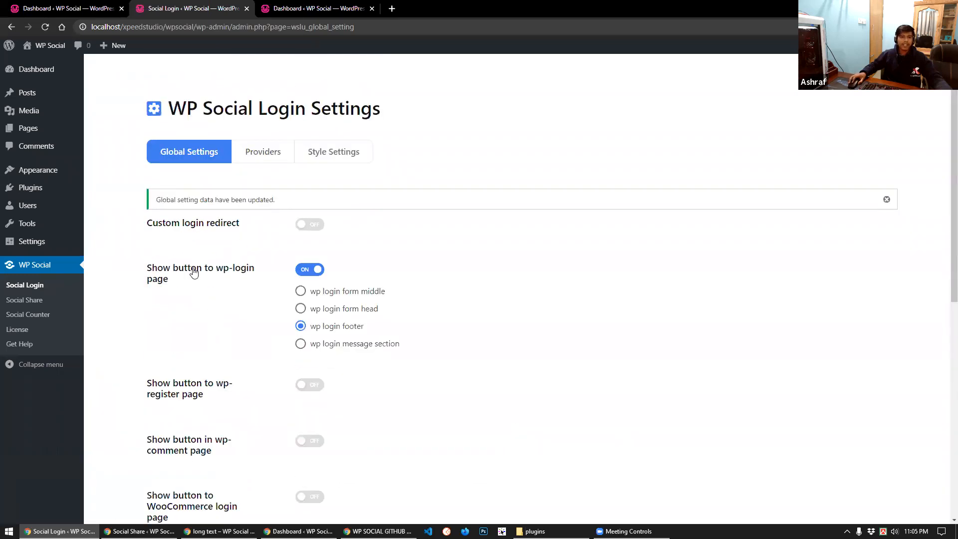
# In the Providers list, switch GitHub on and open its Getting Started setup guide
pyautogui.click(261, 158)
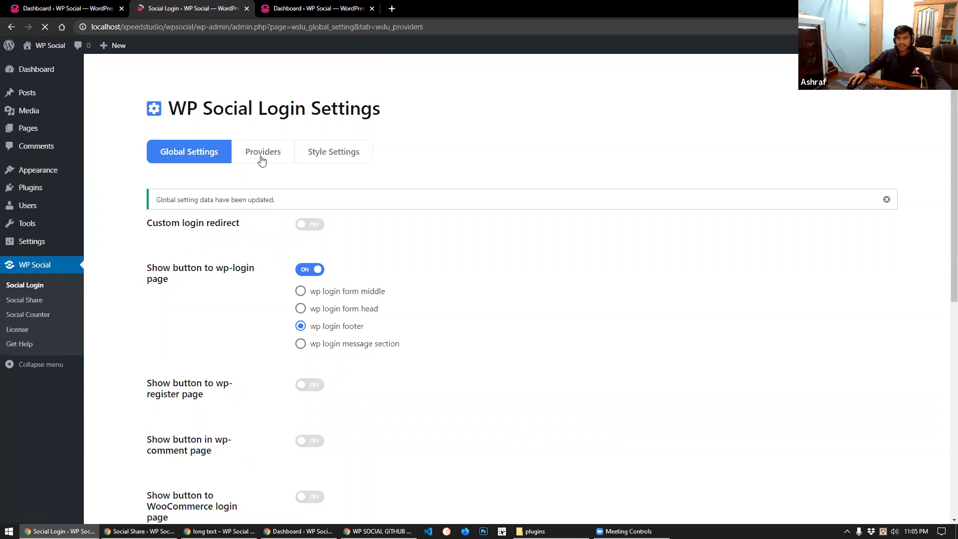
pyautogui.scroll(-3, 225, 263)
pyautogui.scroll(2, 339, 298)
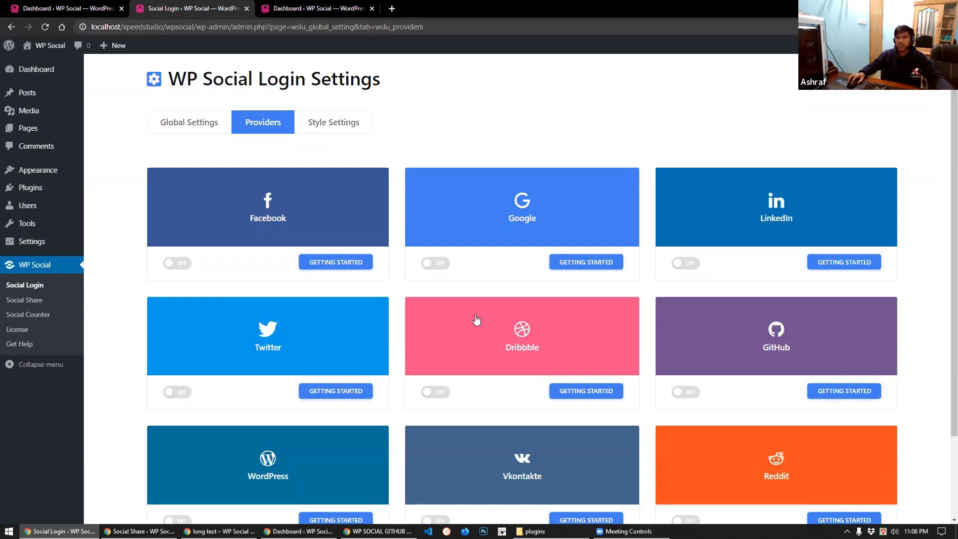
pyautogui.scroll(-1, 453, 316)
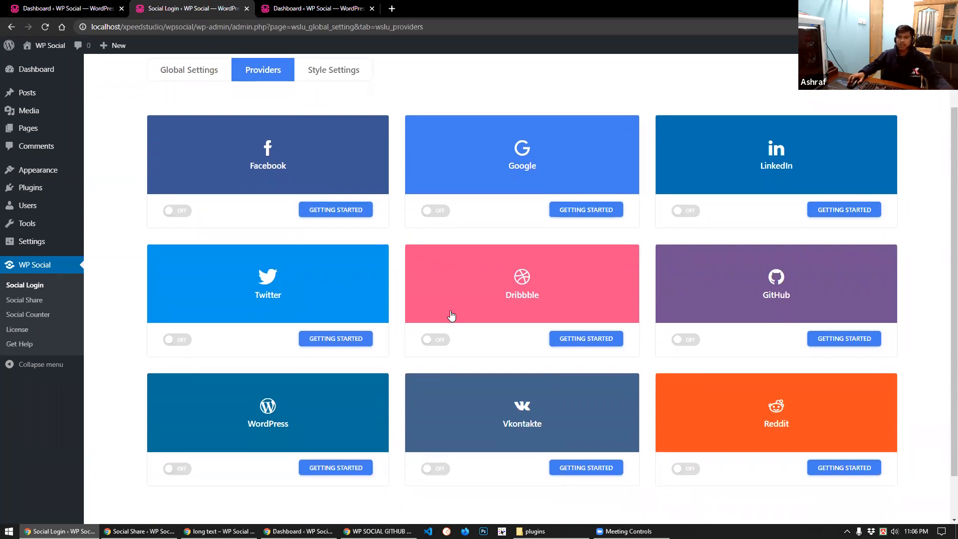
pyautogui.scroll(1, 453, 316)
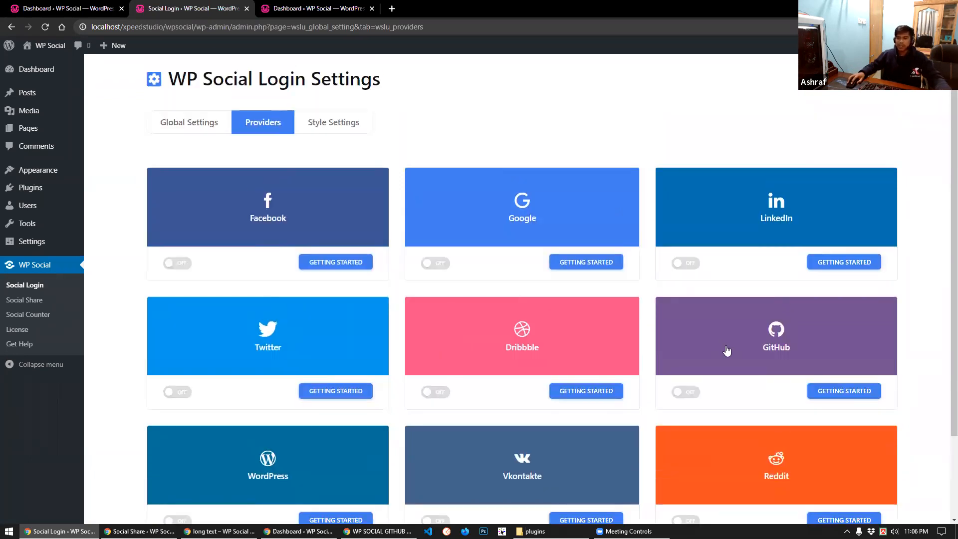
pyautogui.click(687, 392)
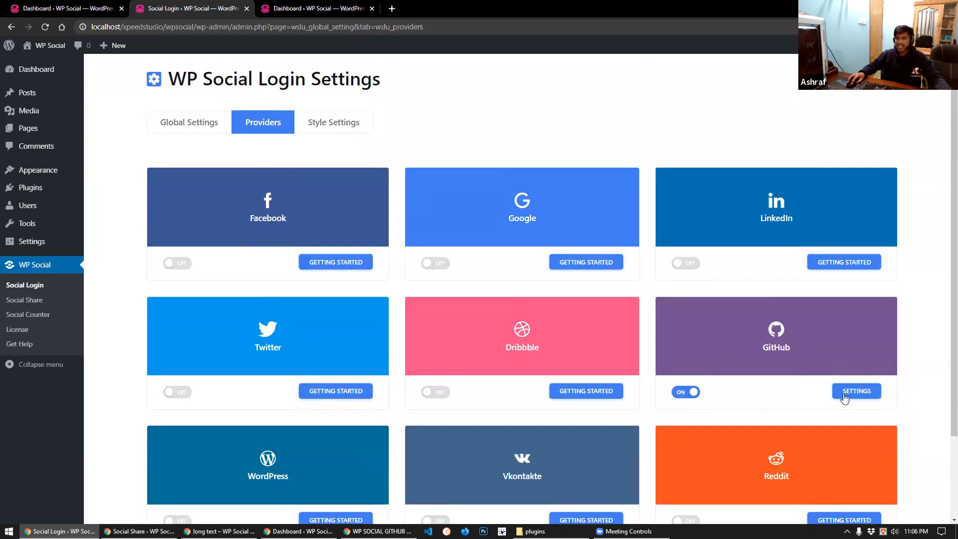
pyautogui.click(846, 393)
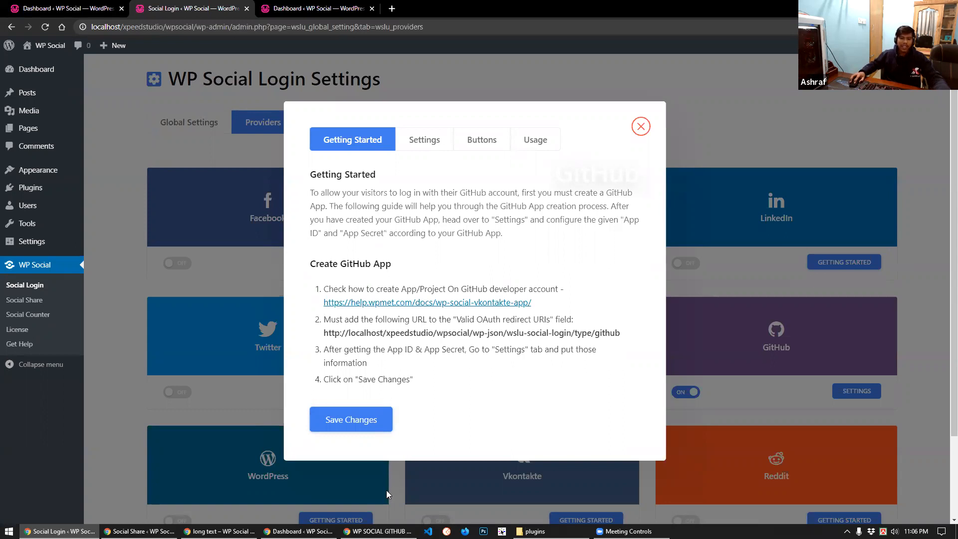
# Open the GitHub app docs, then browse the WP Social demos and public roadmap on wpmet.com
pyautogui.click(378, 531)
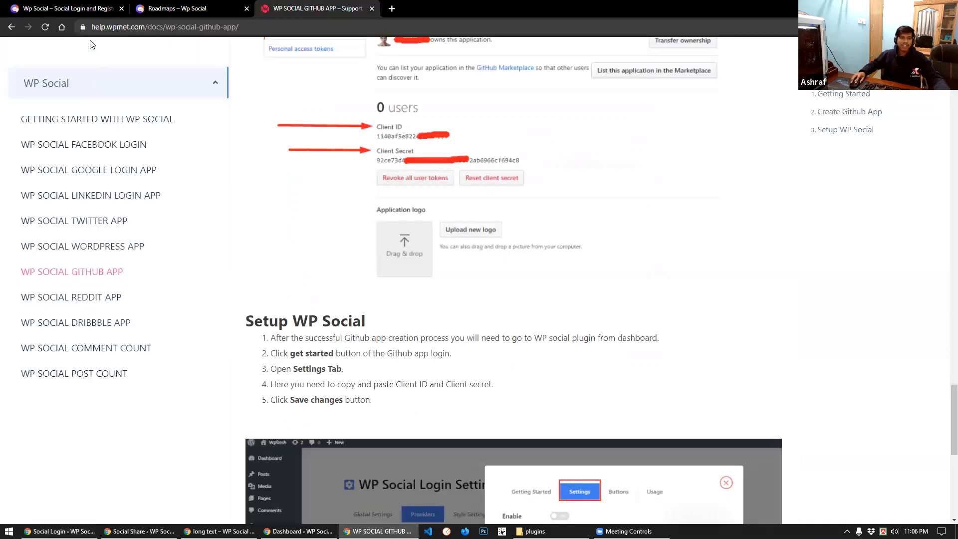
pyautogui.click(63, 6)
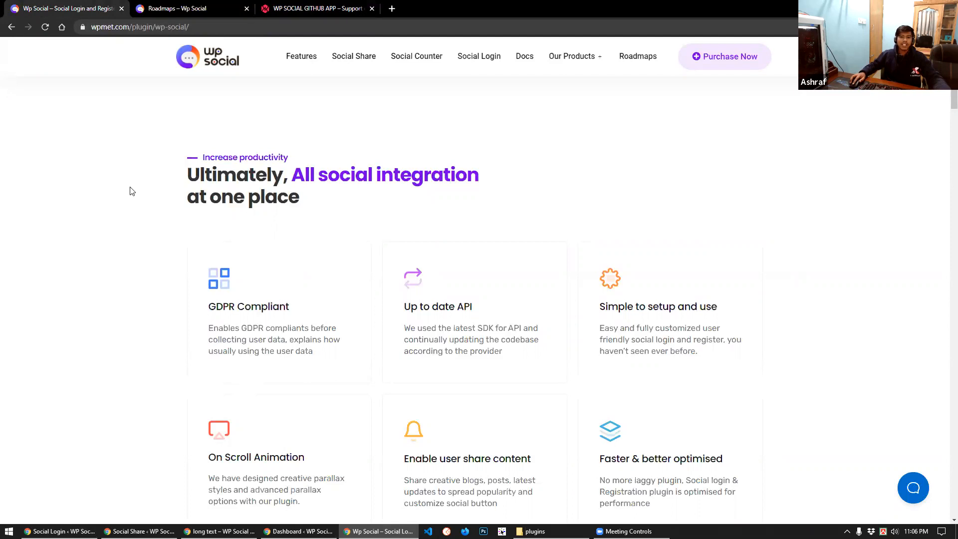
pyautogui.scroll(-5, 131, 194)
pyautogui.scroll(-20, 131, 193)
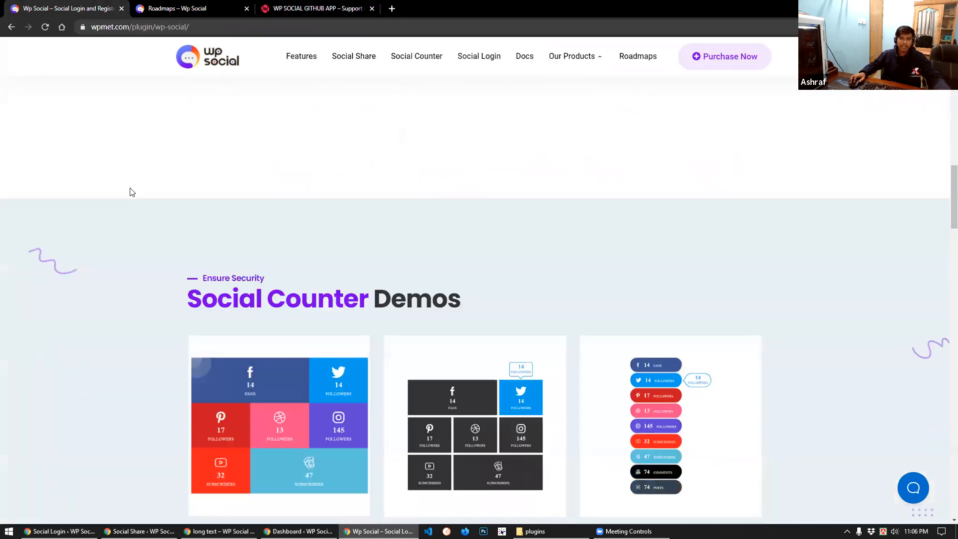
pyautogui.scroll(-15, 133, 192)
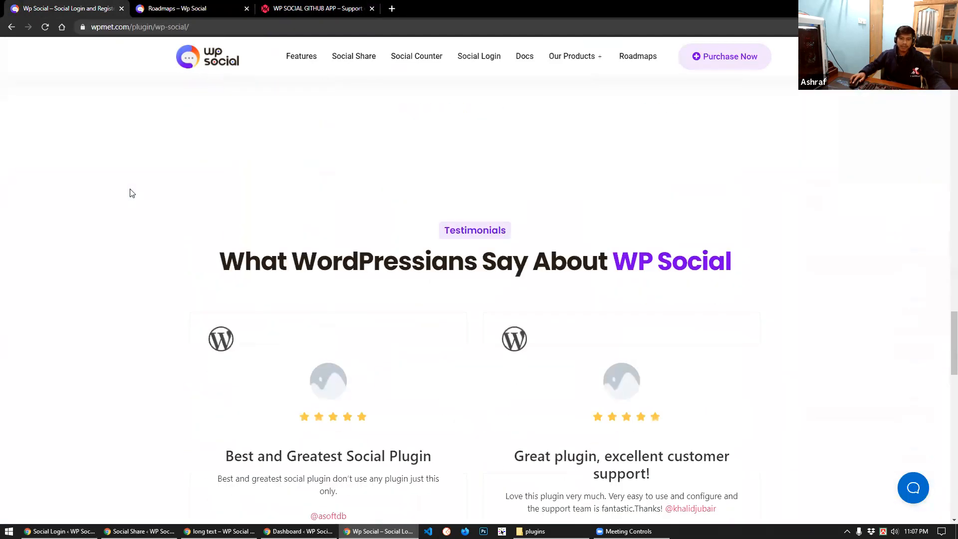
pyautogui.scroll(10, 134, 194)
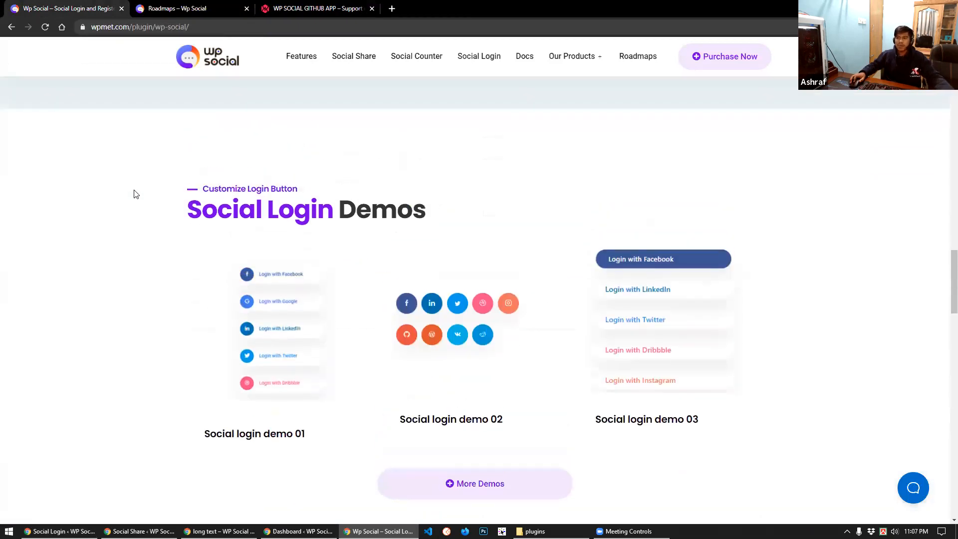
pyautogui.scroll(10, 133, 194)
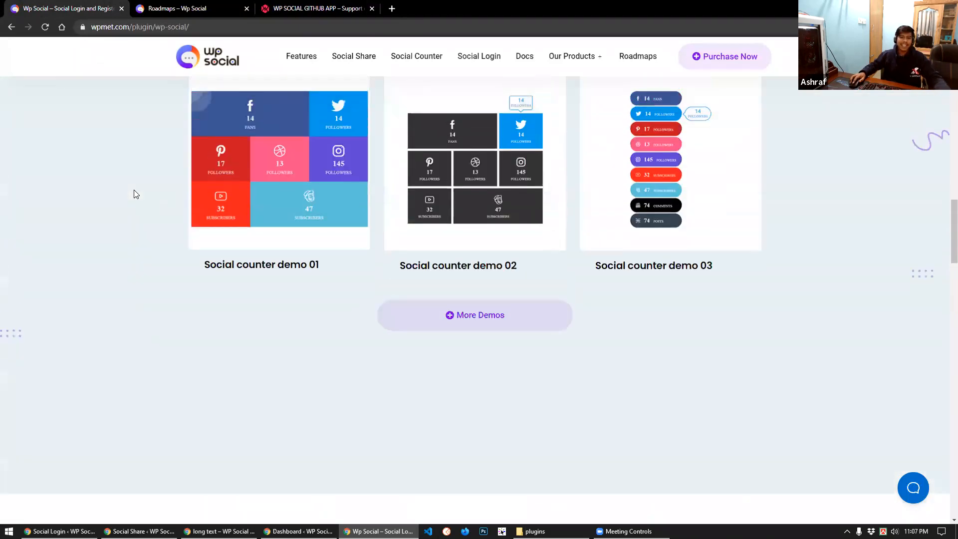
pyautogui.scroll(7, 125, 162)
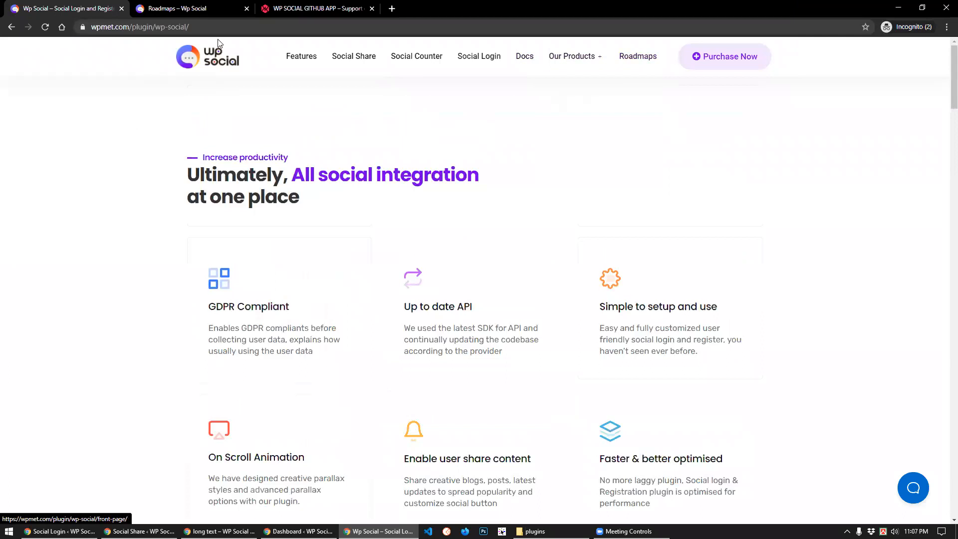
pyautogui.click(174, 8)
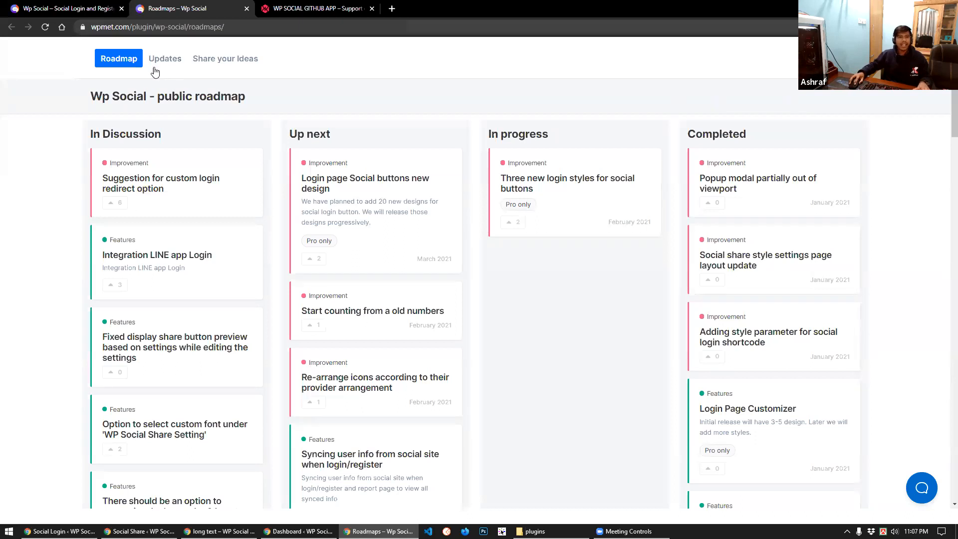
pyautogui.click(63, 6)
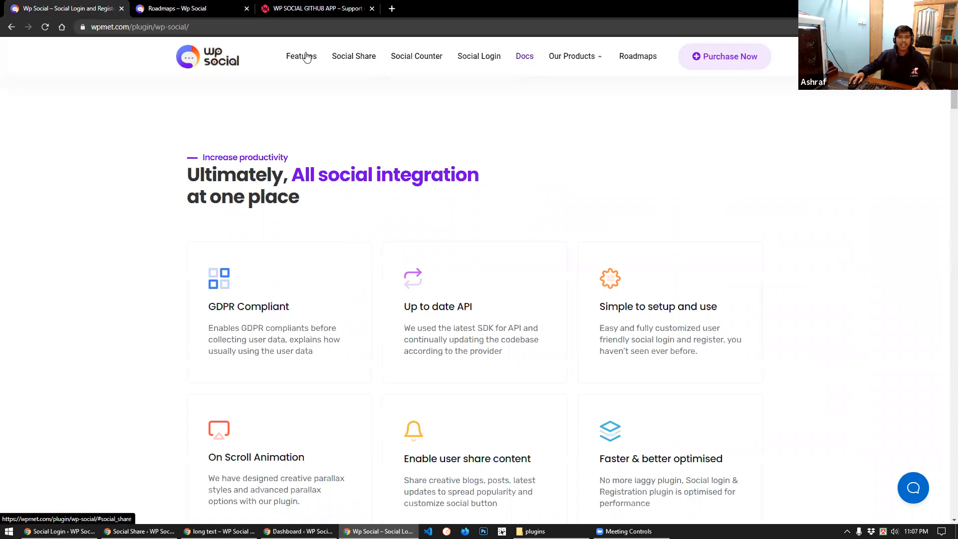
# Read the help.wpmet.com GitHub App guide to the bottom, then return to WordPress's GitHub setup
pyautogui.click(300, 8)
pyautogui.scroll(15, 388, 308)
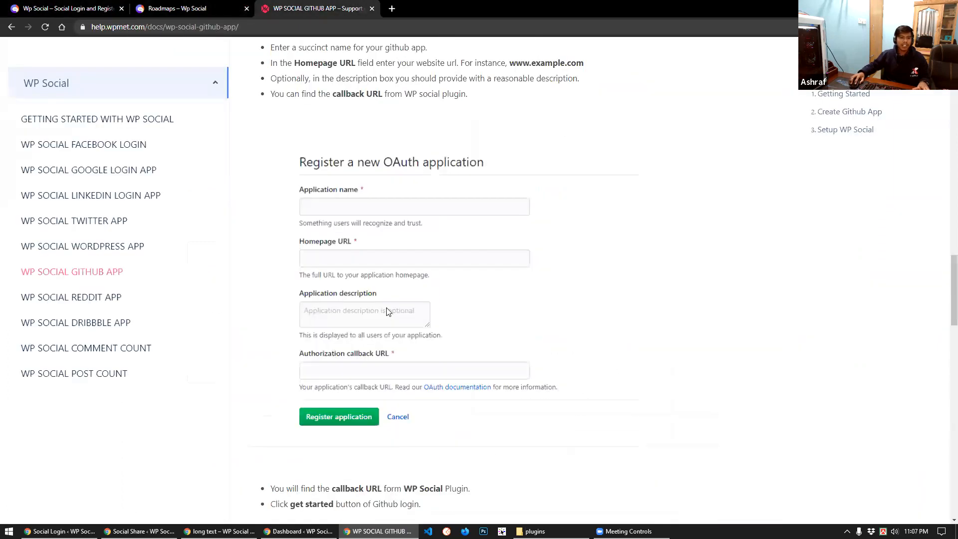
pyautogui.scroll(10, 388, 310)
pyautogui.scroll(4, 363, 258)
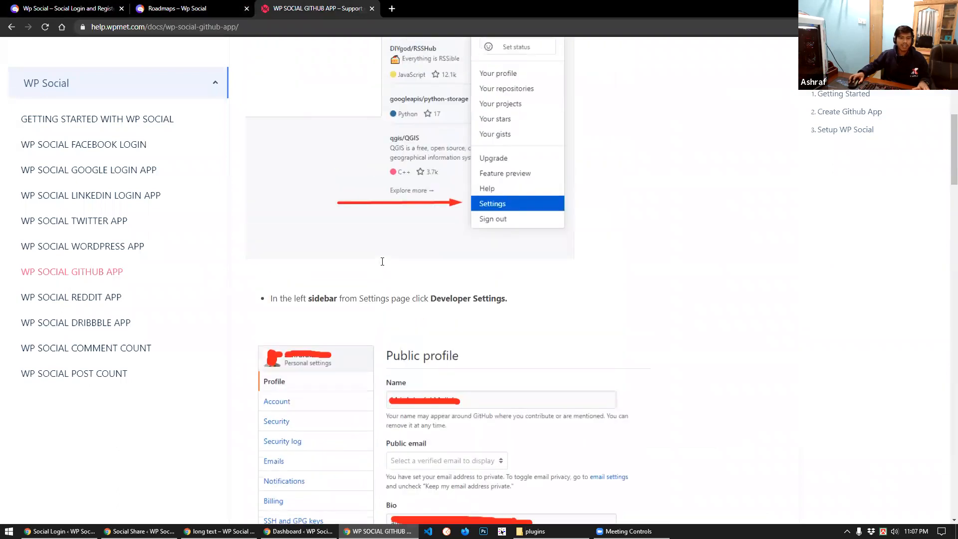
pyautogui.scroll(6, 383, 262)
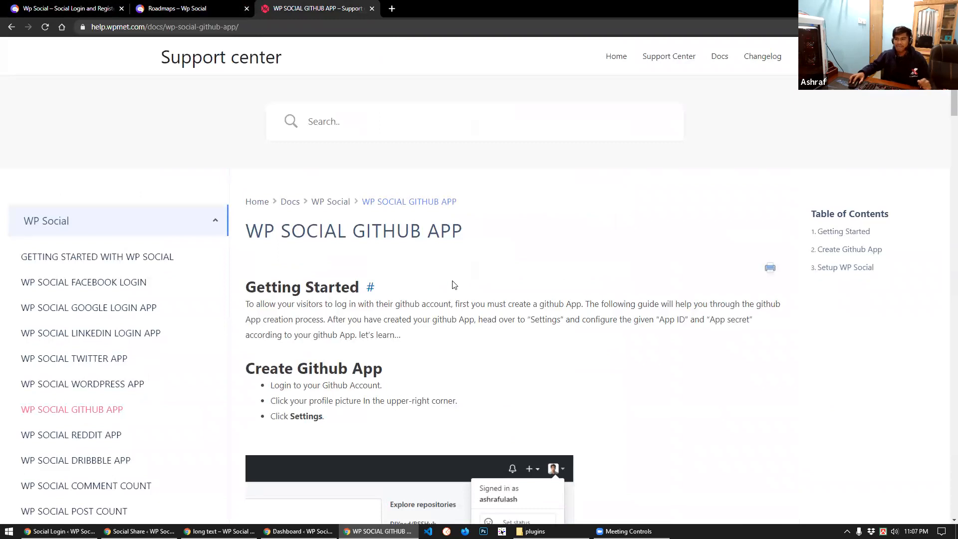
pyautogui.scroll(-4, 444, 279)
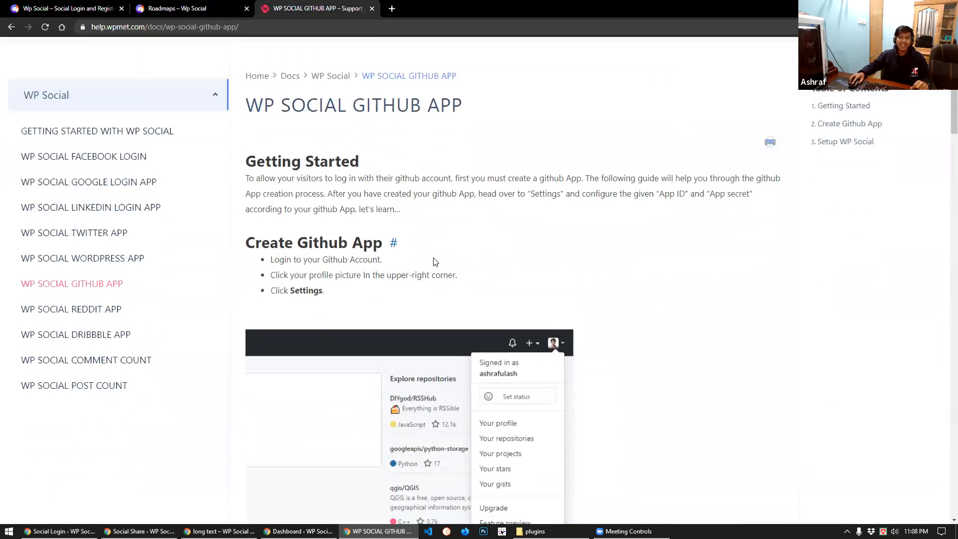
pyautogui.scroll(-9, 432, 273)
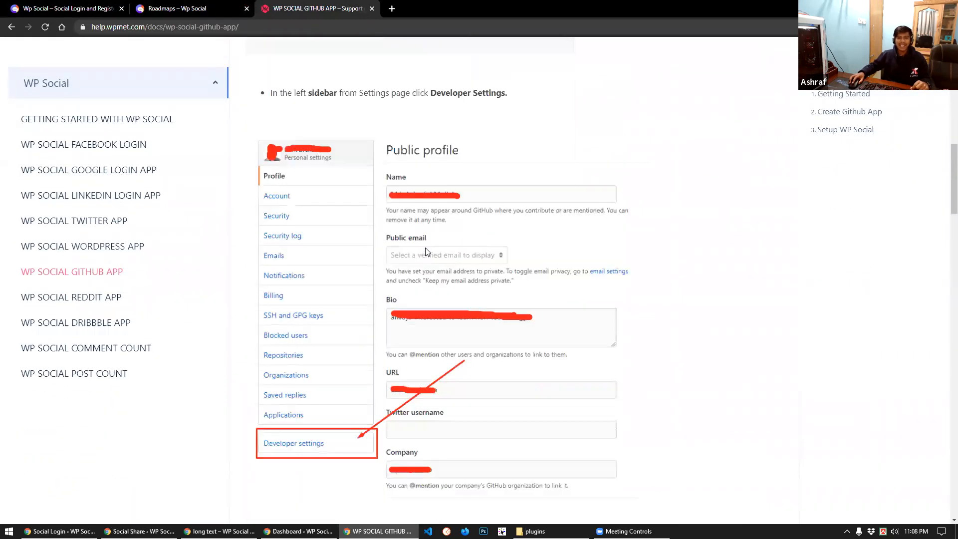
pyautogui.scroll(-8, 428, 253)
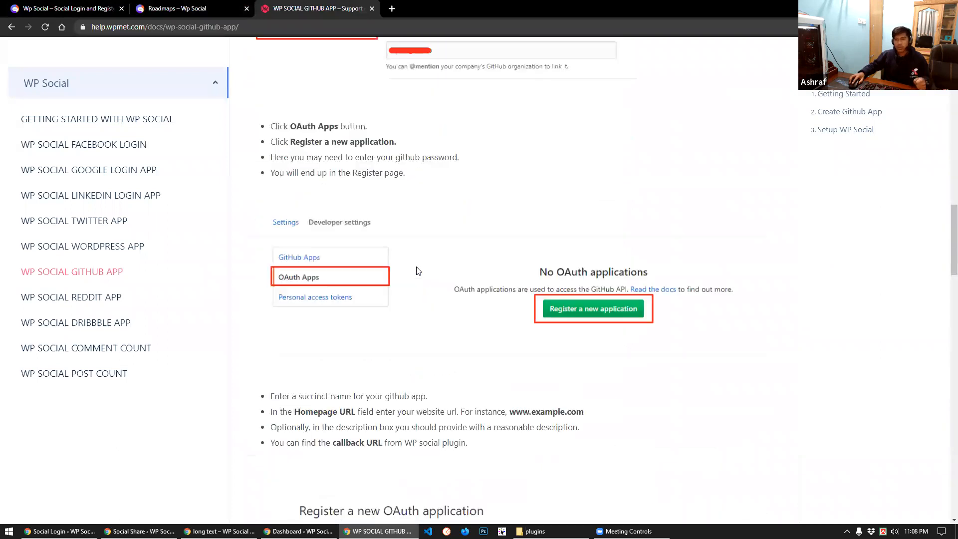
pyautogui.scroll(-4, 418, 271)
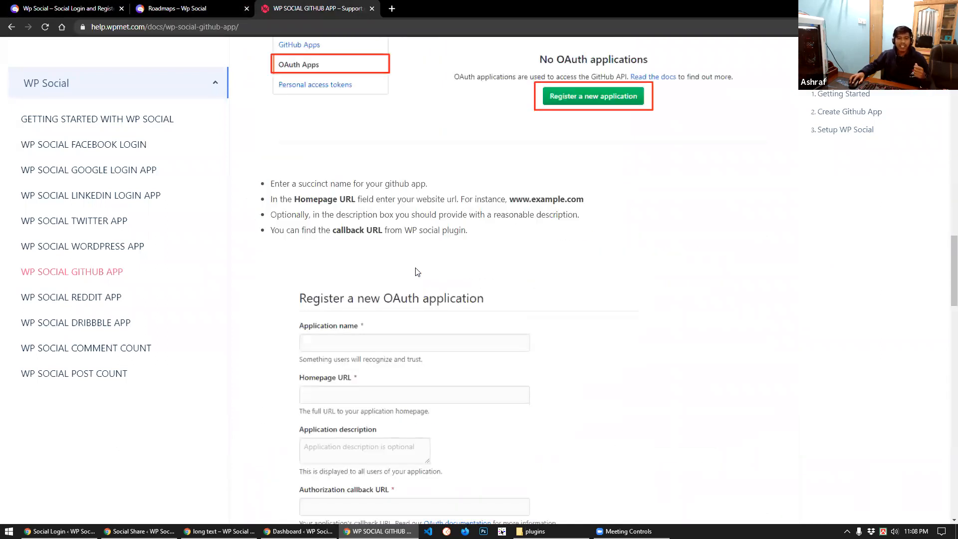
pyautogui.scroll(-8, 417, 272)
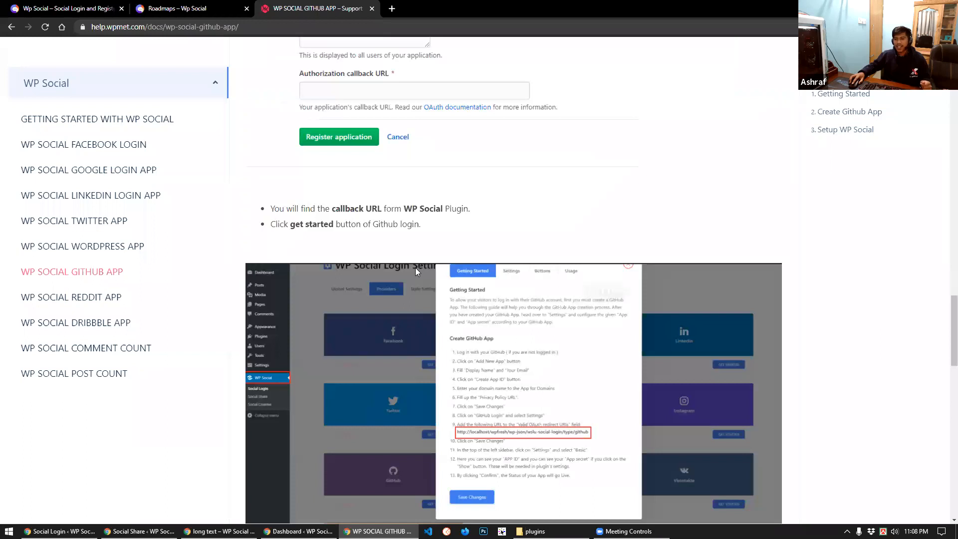
pyautogui.scroll(-10, 415, 269)
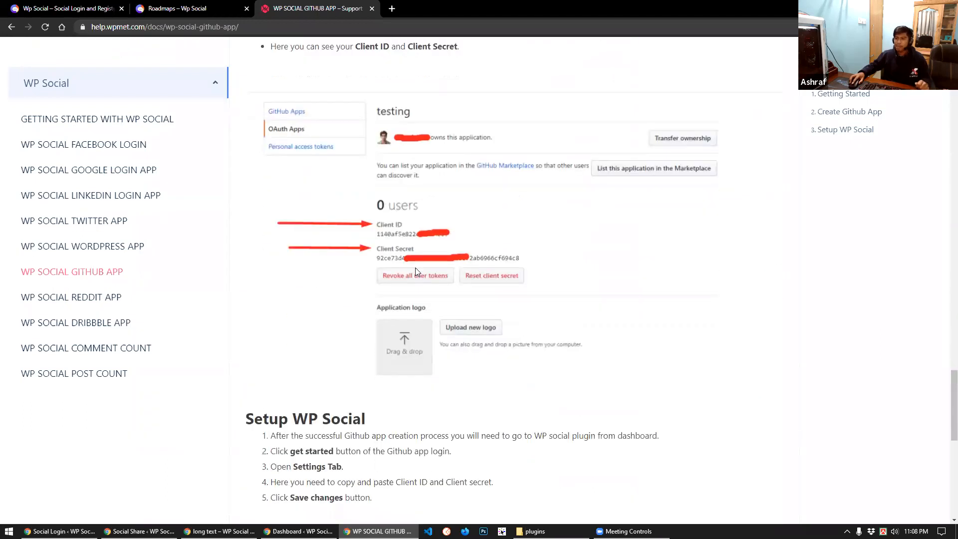
pyautogui.scroll(-1, 416, 270)
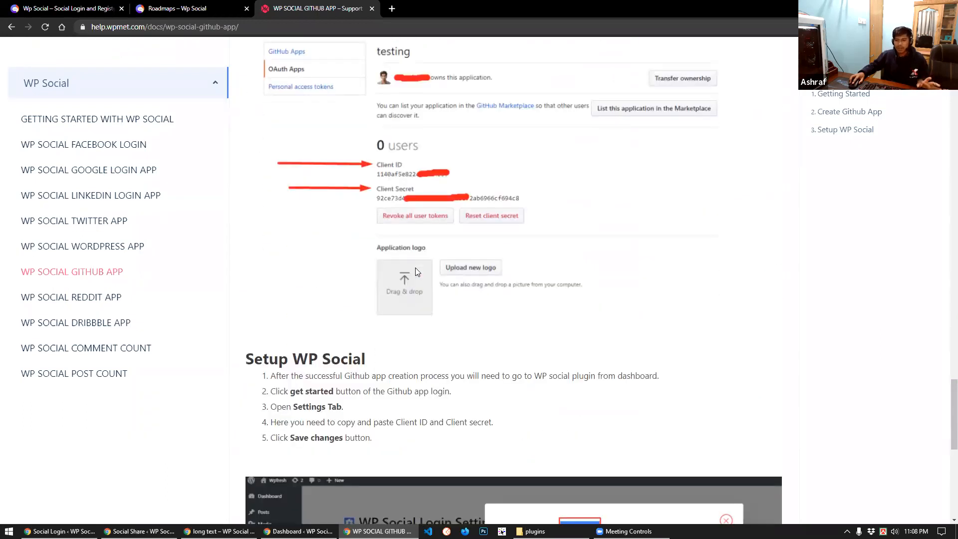
pyautogui.scroll(-8, 415, 269)
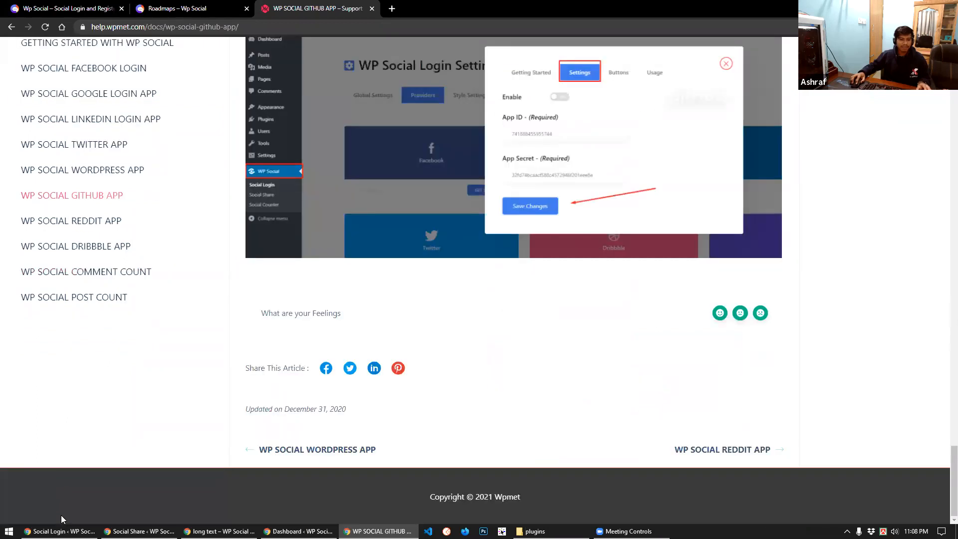
pyautogui.hotkey('alt', 'Tab')
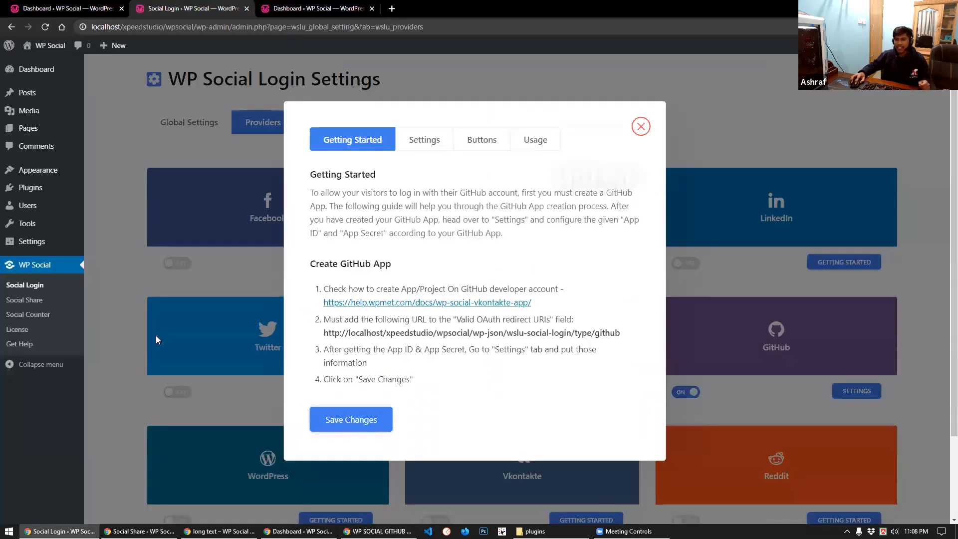
# Review GitHub's App ID/Secret, login and logout labels, and shortcodes, then save the GitHub settings
pyautogui.click(425, 140)
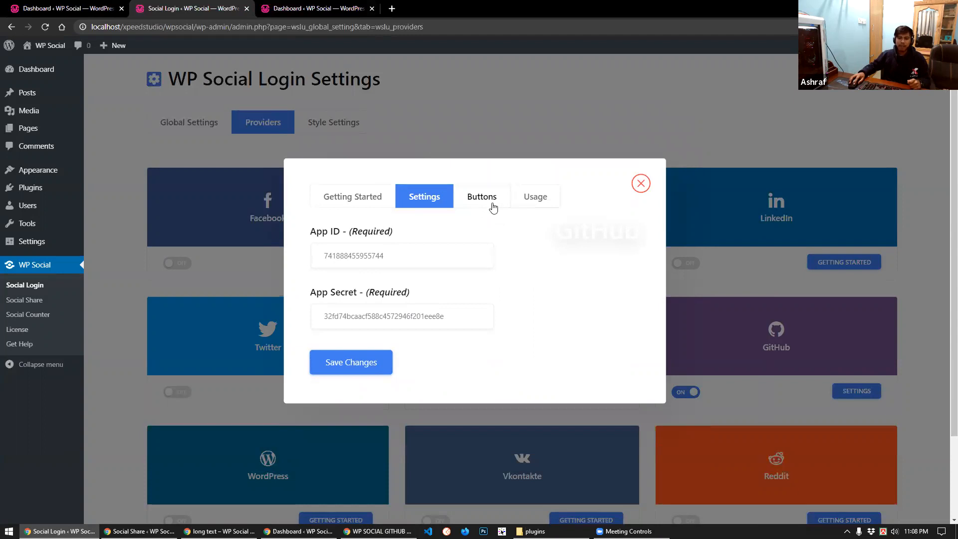
pyautogui.click(493, 208)
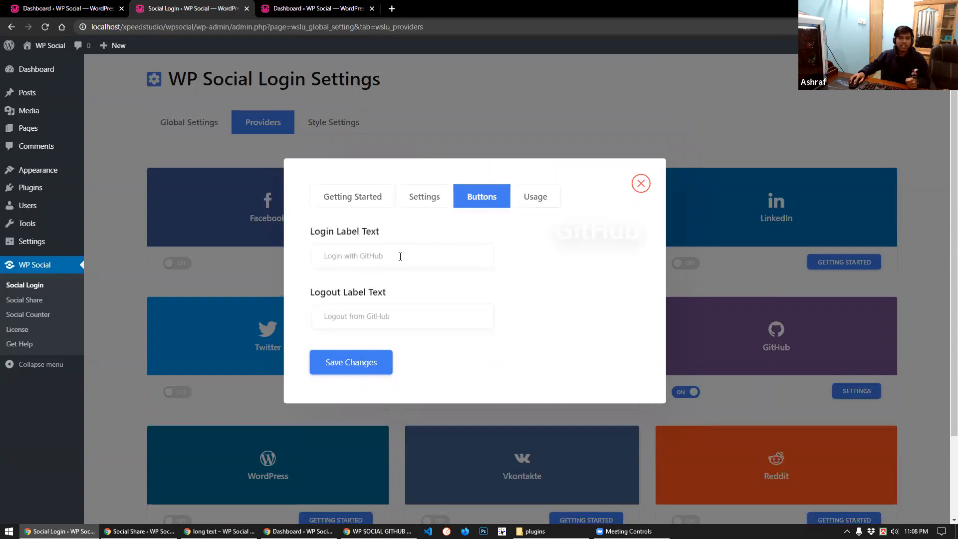
pyautogui.moveTo(403, 256); pyautogui.dragTo(333, 260)
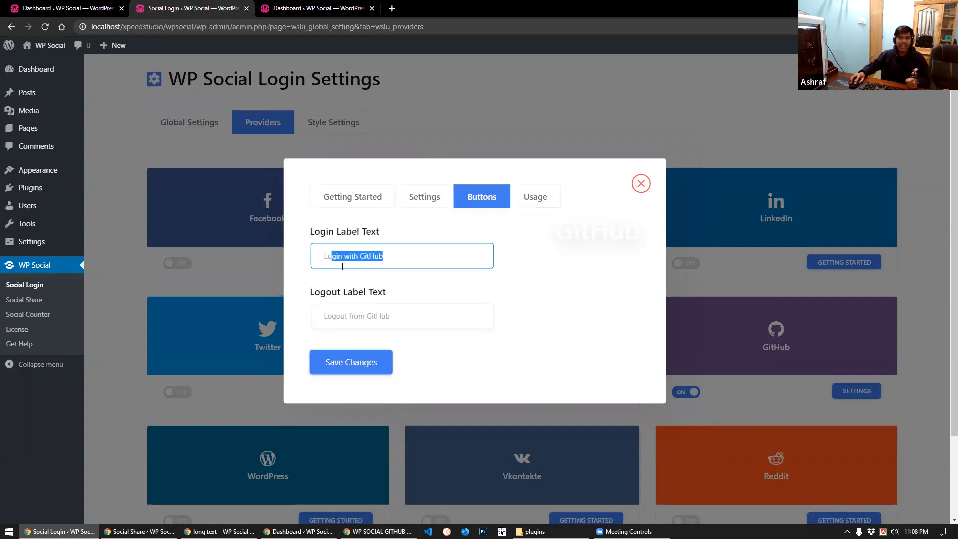
pyautogui.click(418, 254)
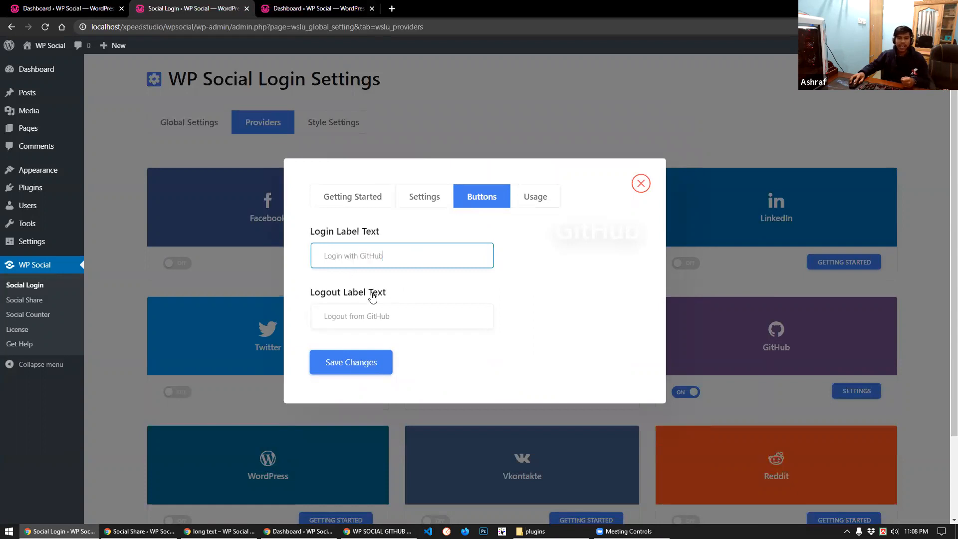
pyautogui.moveTo(402, 317); pyautogui.dragTo(334, 316)
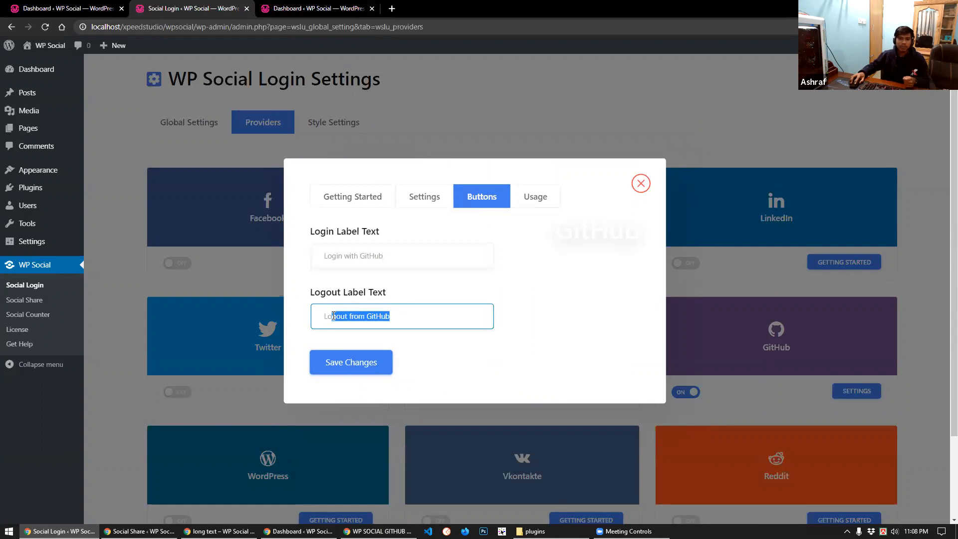
pyautogui.click(538, 203)
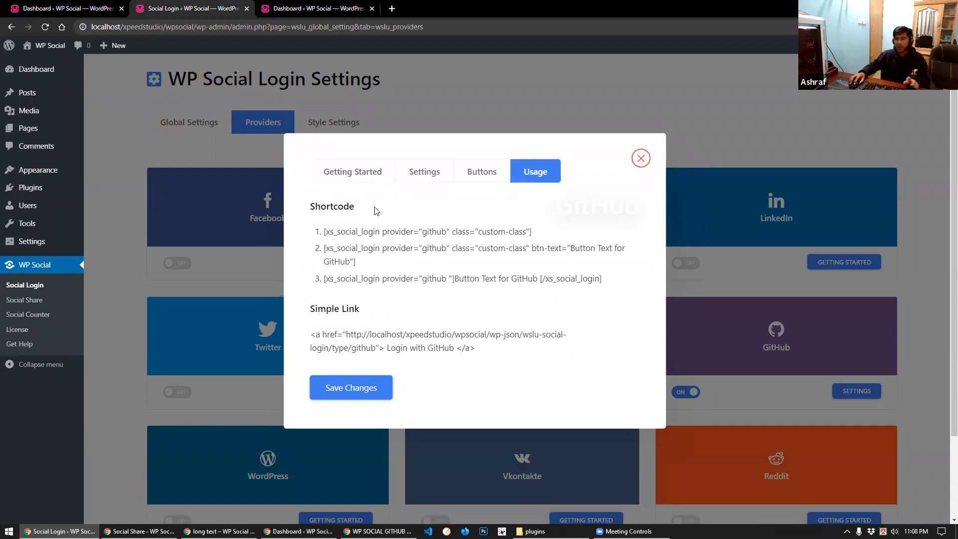
pyautogui.click(350, 389)
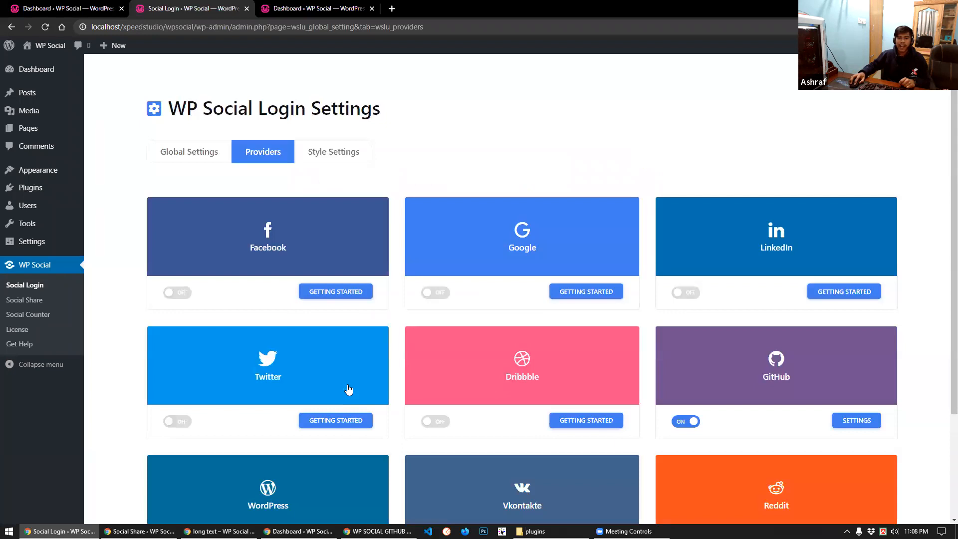
# Keep Style 1 on the Style Settings tab and save the login button style
pyautogui.click(328, 156)
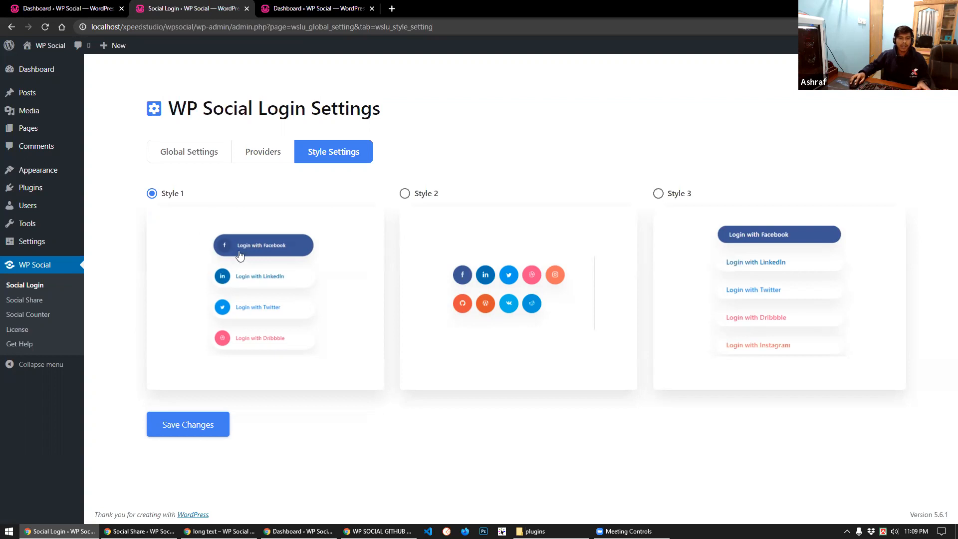
pyautogui.click(193, 423)
# Log out, try Login with GitHub on the login page, then sign back in as admin
pyautogui.hotkey('ctrl', 'Tab')
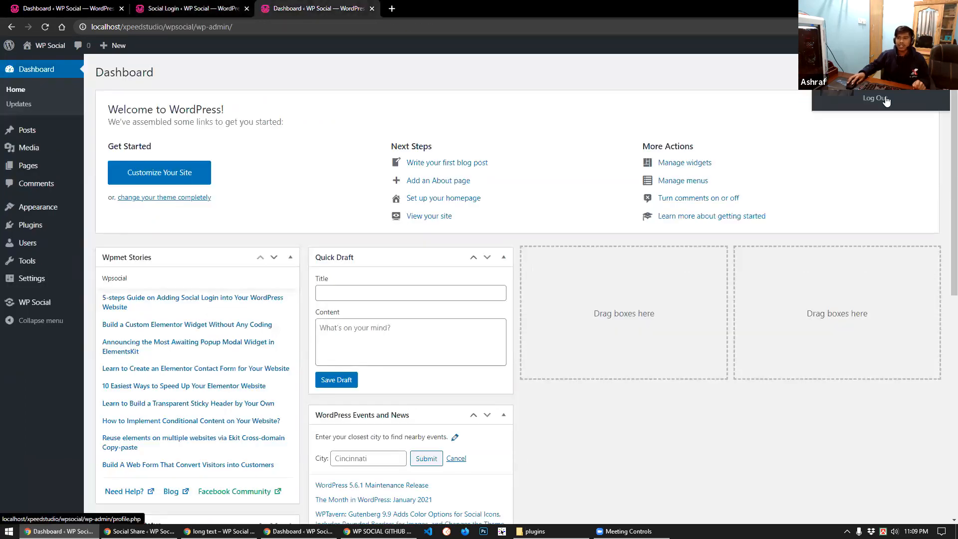
pyautogui.click(871, 100)
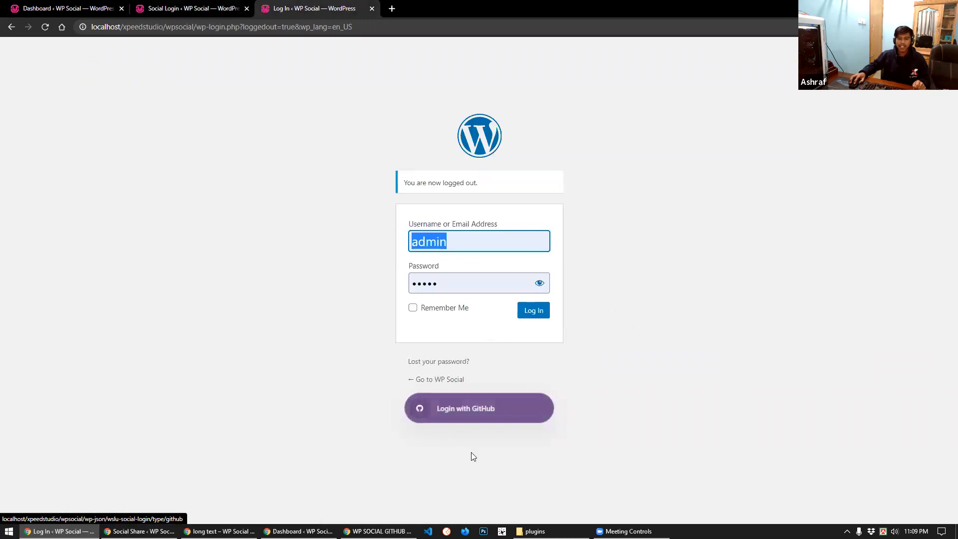
pyautogui.click(484, 414)
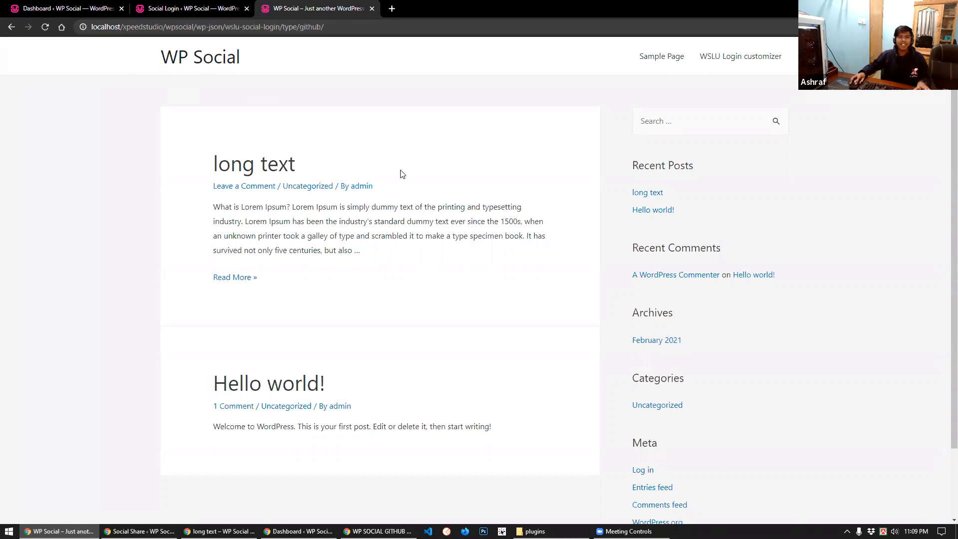
pyautogui.scroll(-1, 348, 305)
pyautogui.scroll(1, 349, 306)
pyautogui.click(12, 28)
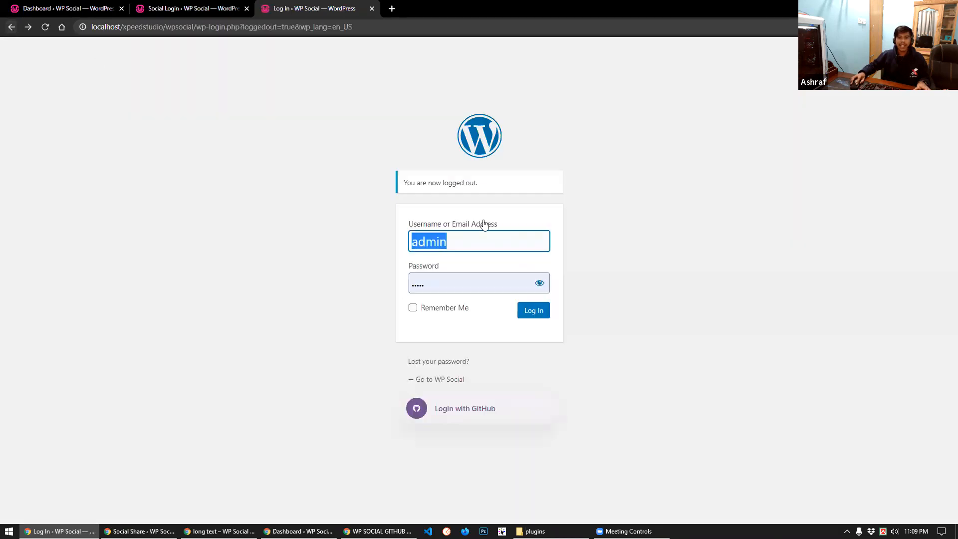
pyautogui.click(520, 311)
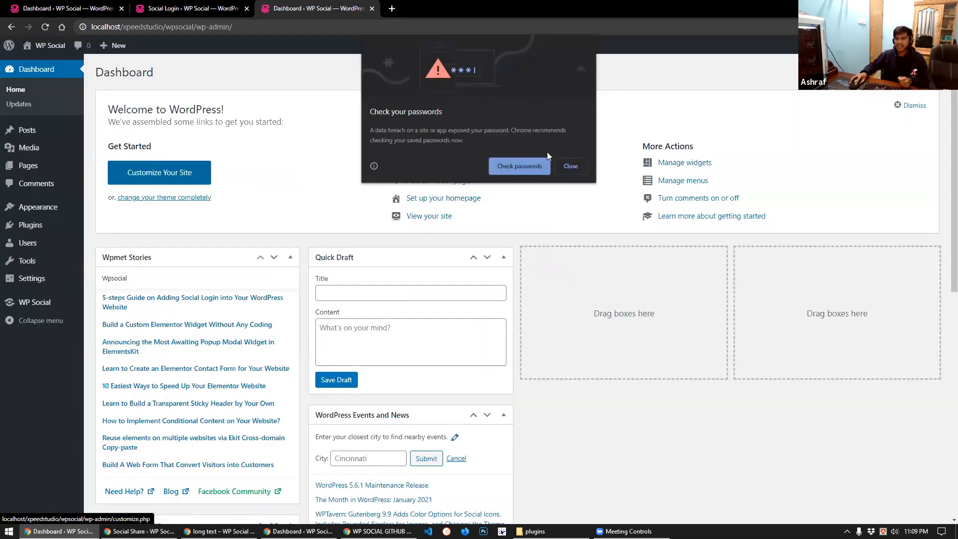
# Dismiss Chrome's password warning and switch to the Social Share settings window
pyautogui.click(568, 169)
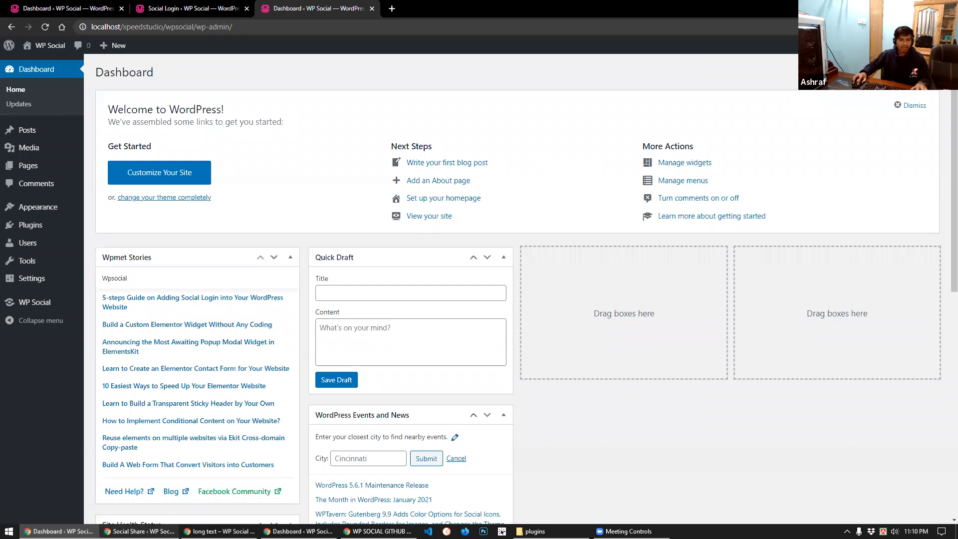
pyautogui.hotkey('alt', 'Tab')
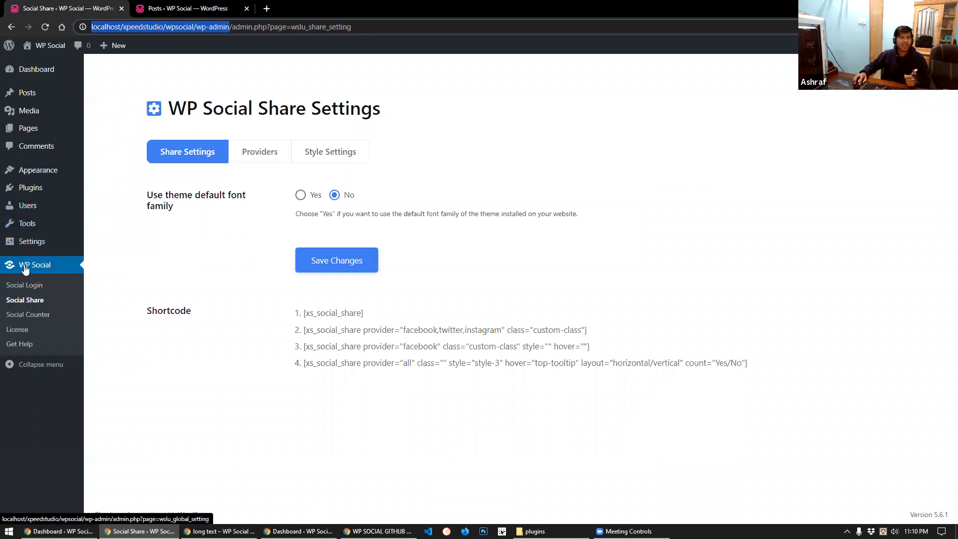
# Reopen WP Social > Social Share settings, leaving the plugin's own font for sharing
pyautogui.click(19, 302)
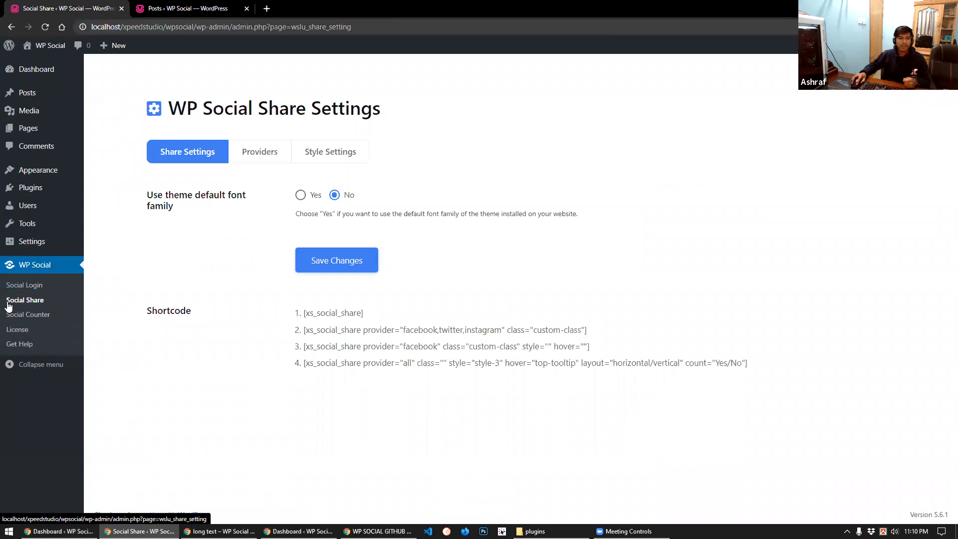
pyautogui.click(22, 75)
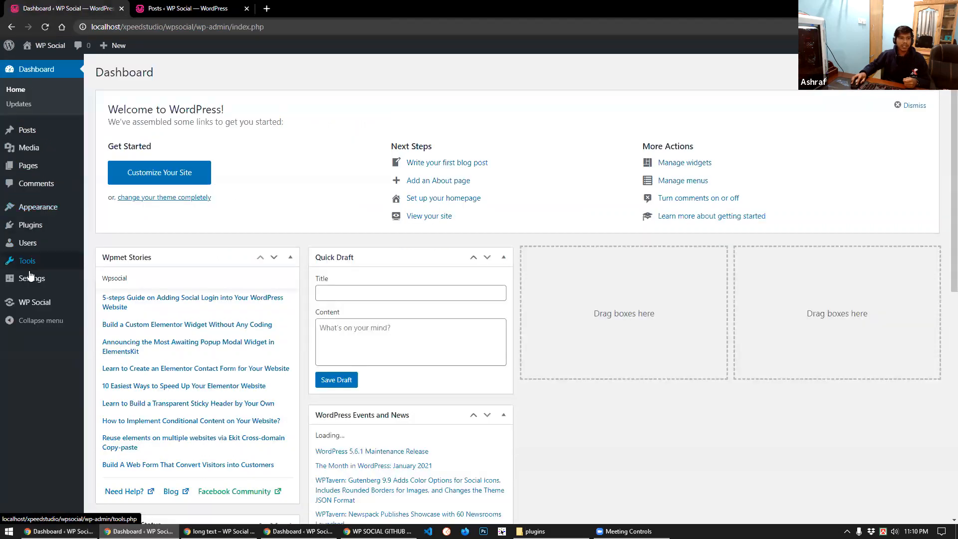
pyautogui.moveTo(35, 304)
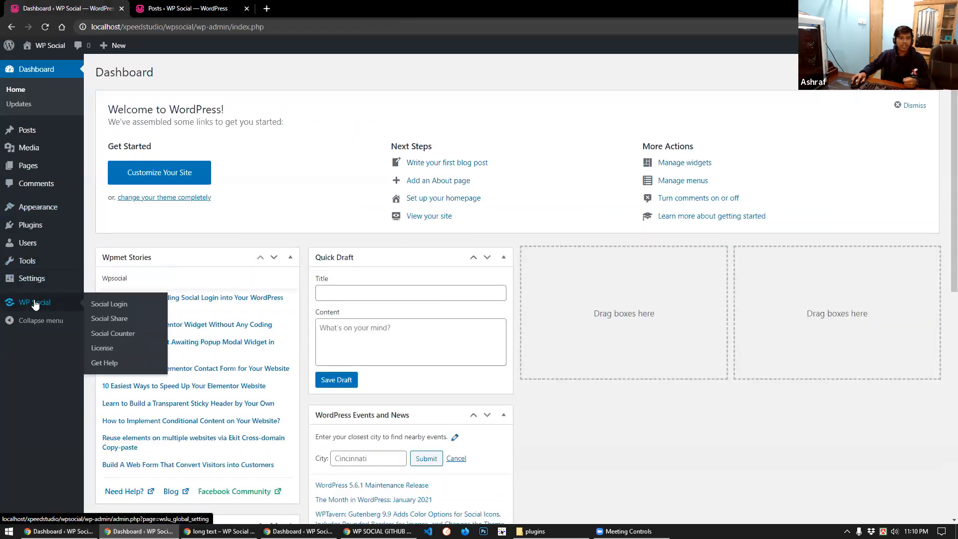
pyautogui.click(105, 320)
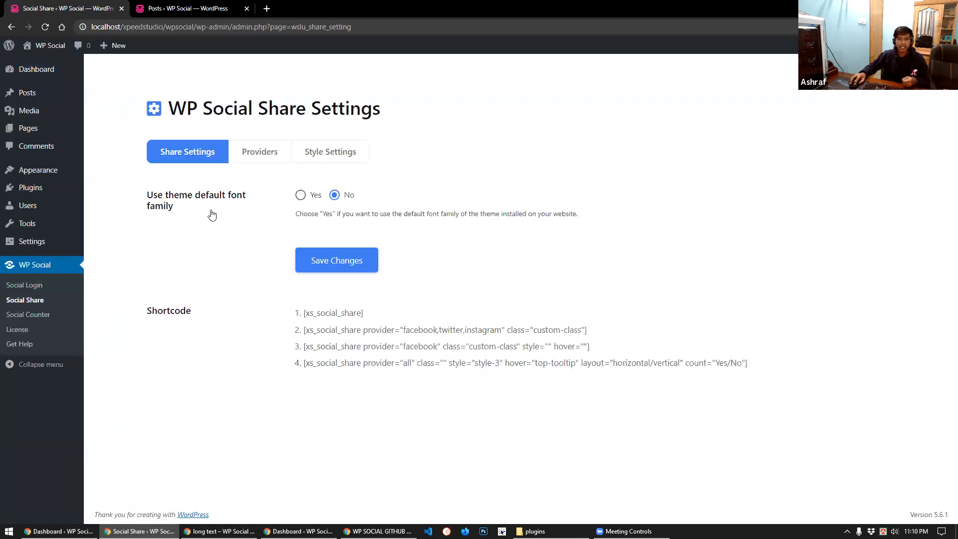
pyautogui.click(301, 196)
pyautogui.click(335, 195)
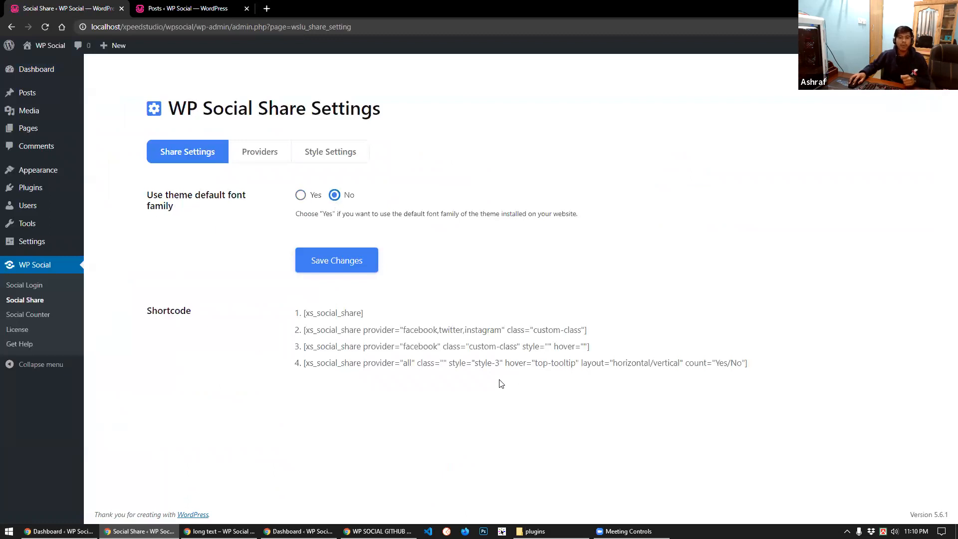
# Select the second share shortcode example, clear the selection, and go to the Providers list
pyautogui.moveTo(609, 334); pyautogui.dragTo(309, 327)
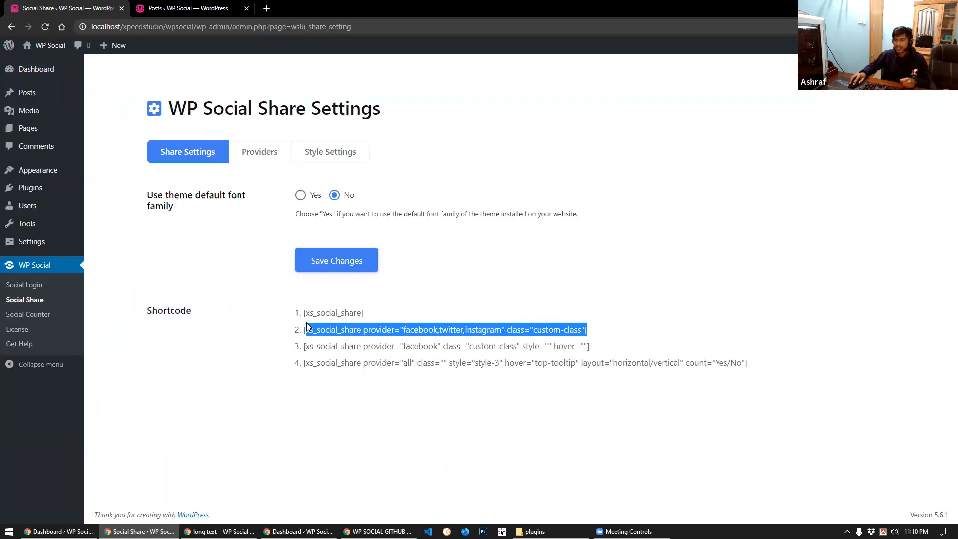
pyautogui.click(213, 297)
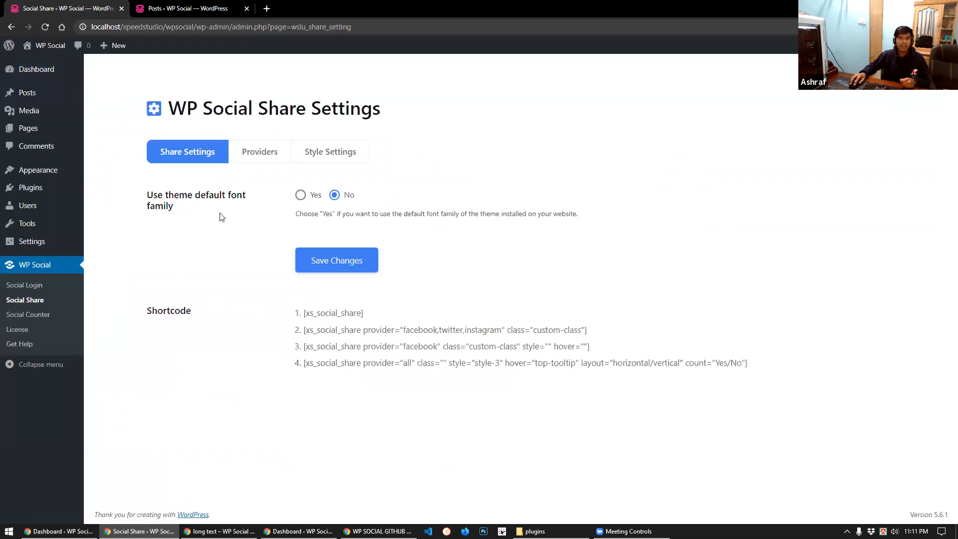
pyautogui.click(254, 161)
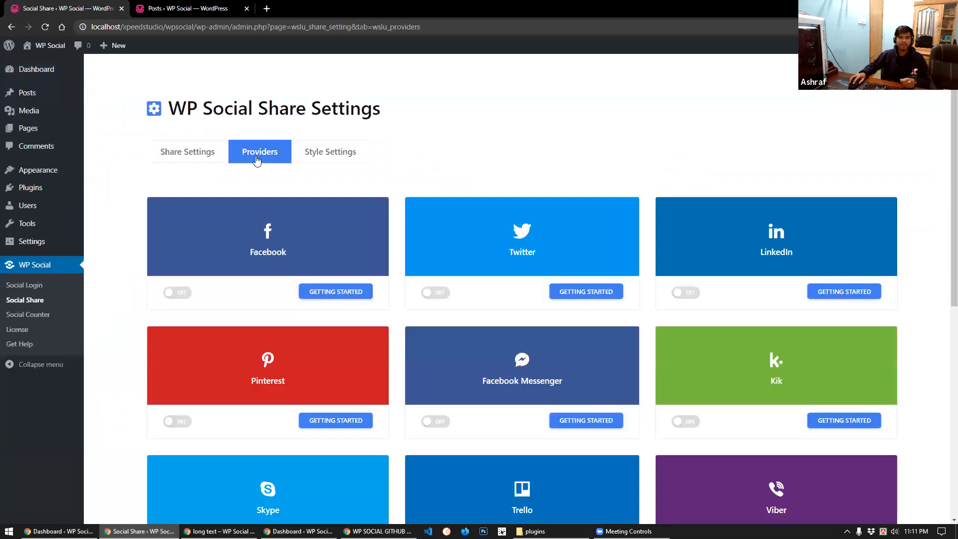
# Turn on the Facebook, Twitter and LinkedIn share providers
pyautogui.scroll(-6, 334, 349)
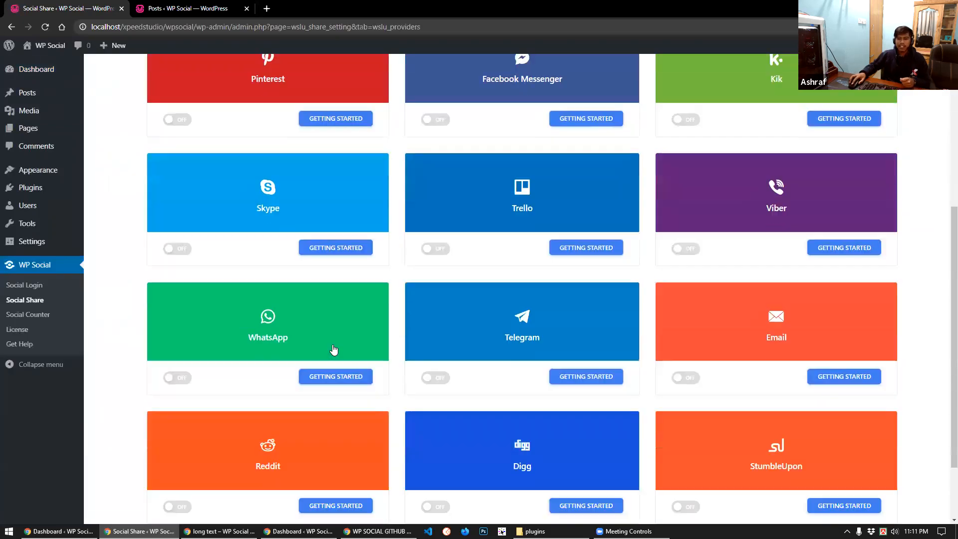
pyautogui.scroll(-2, 334, 350)
pyautogui.scroll(7, 332, 351)
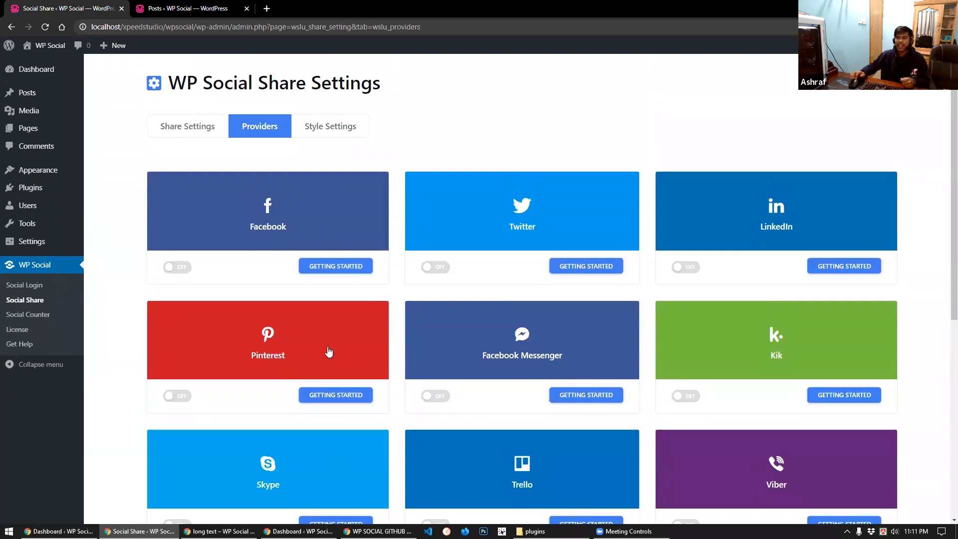
pyautogui.scroll(-4, 568, 331)
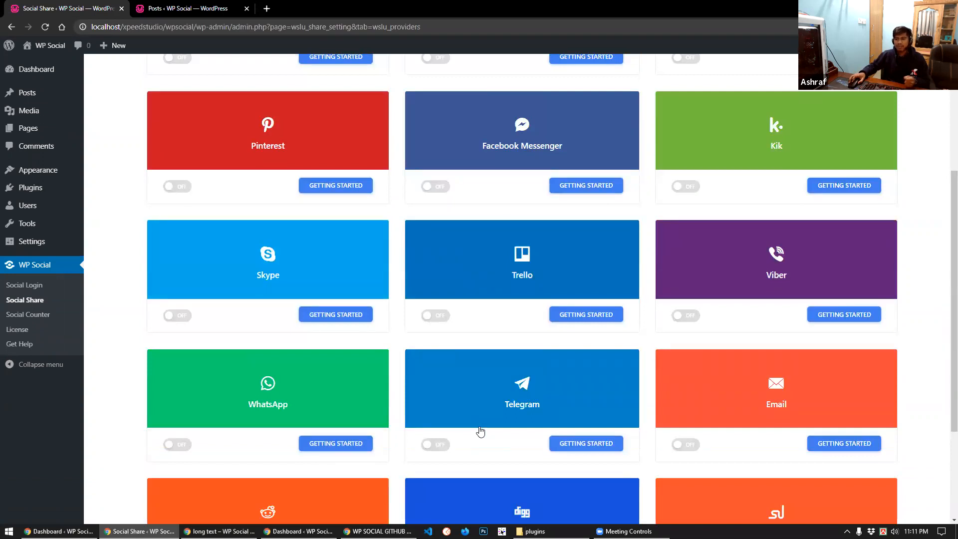
pyautogui.scroll(4, 334, 359)
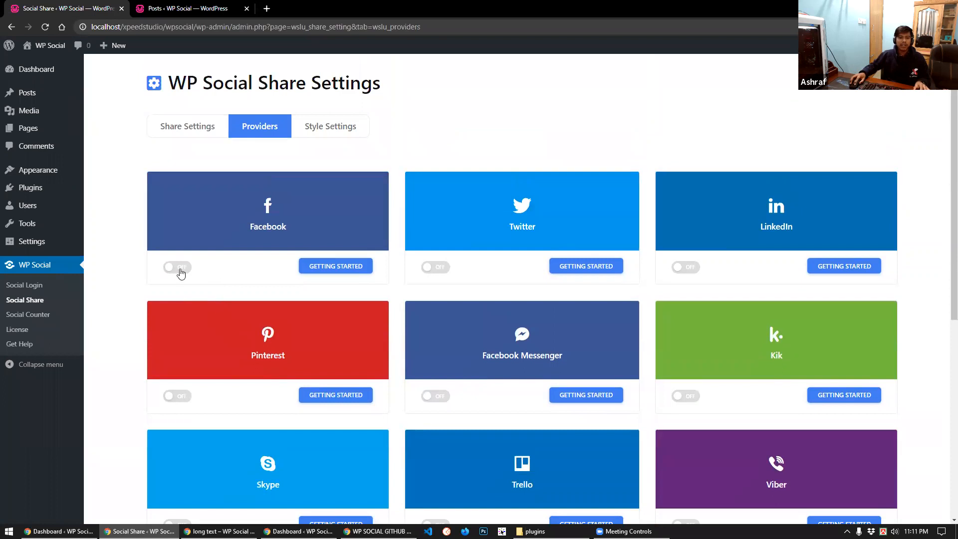
pyautogui.click(181, 271)
pyautogui.click(435, 267)
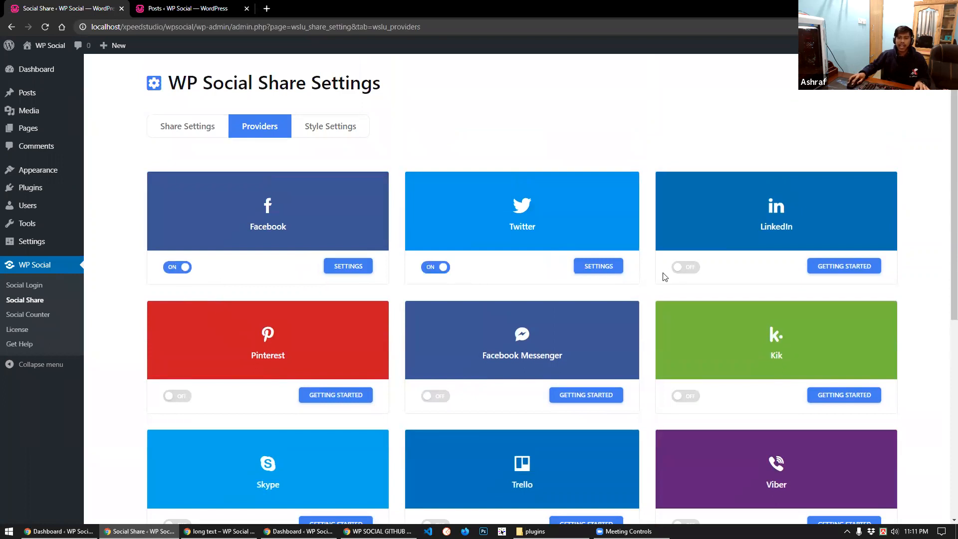
pyautogui.click(691, 268)
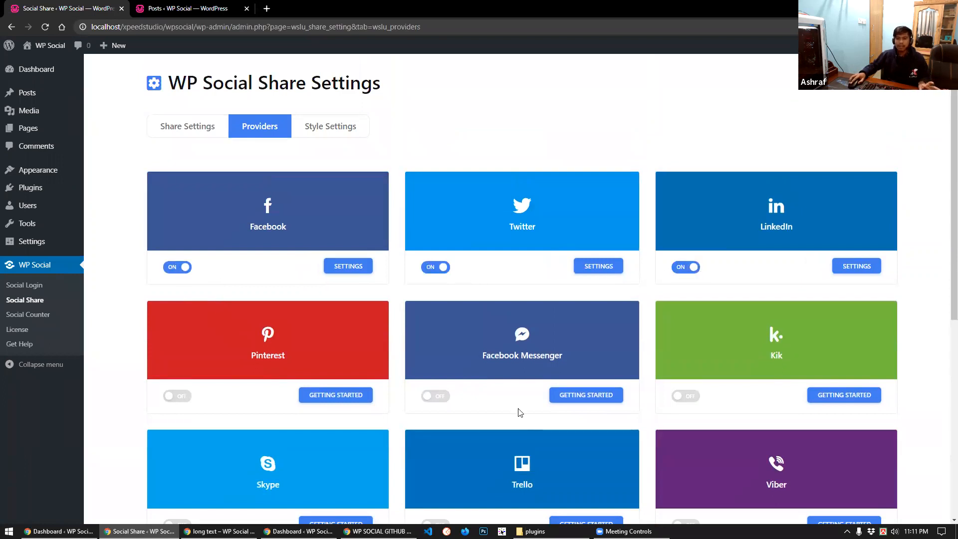
# Open the Facebook provider's share count settings
pyautogui.scroll(-5, 499, 390)
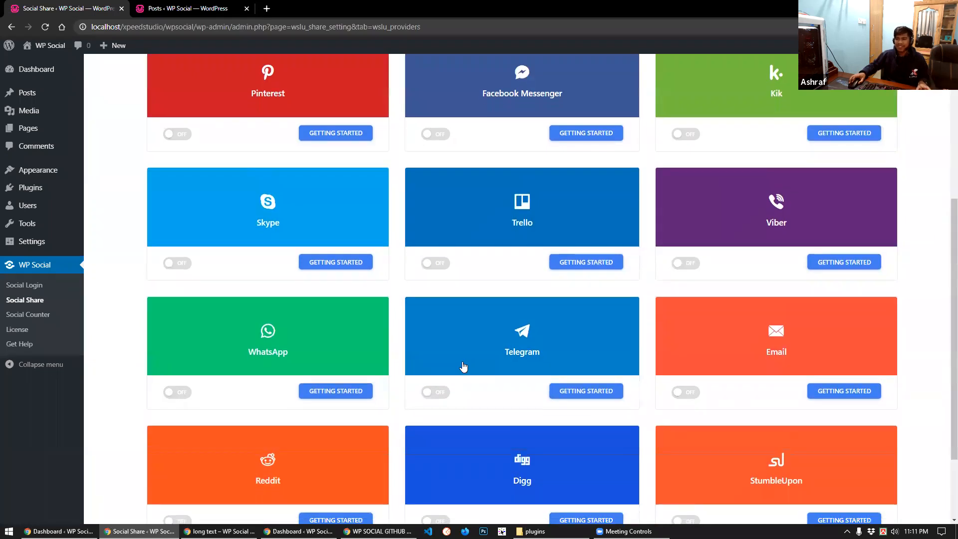
pyautogui.scroll(5, 443, 375)
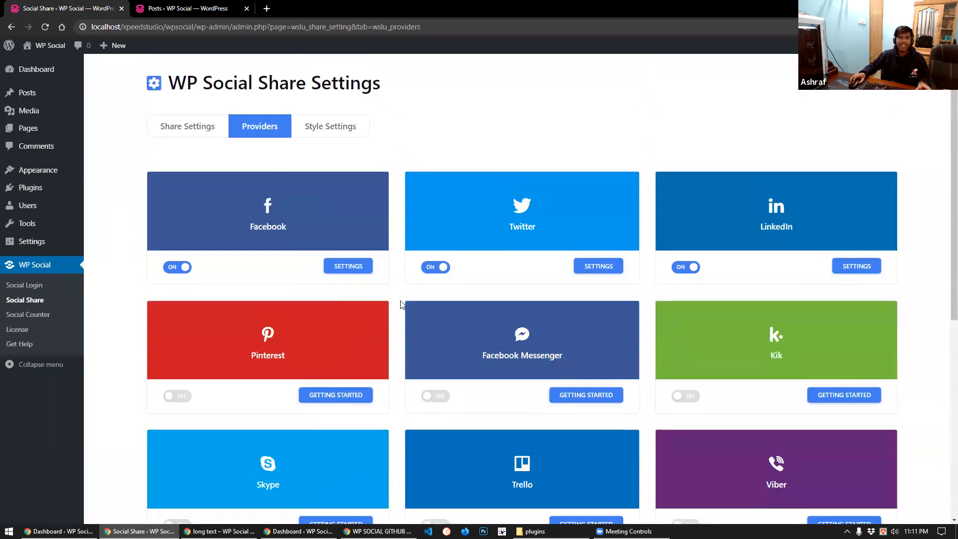
pyautogui.scroll(-7, 332, 288)
pyautogui.scroll(6, 321, 300)
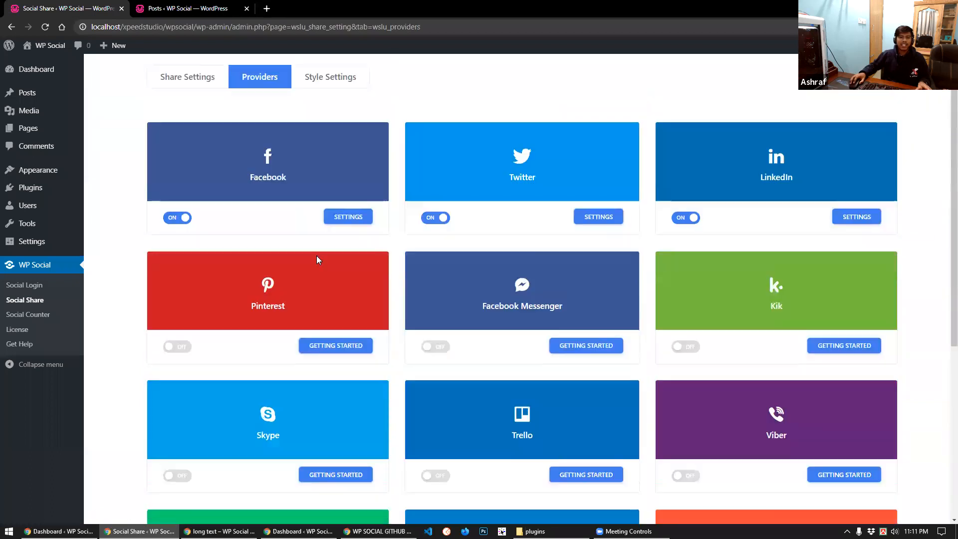
pyautogui.scroll(1, 317, 257)
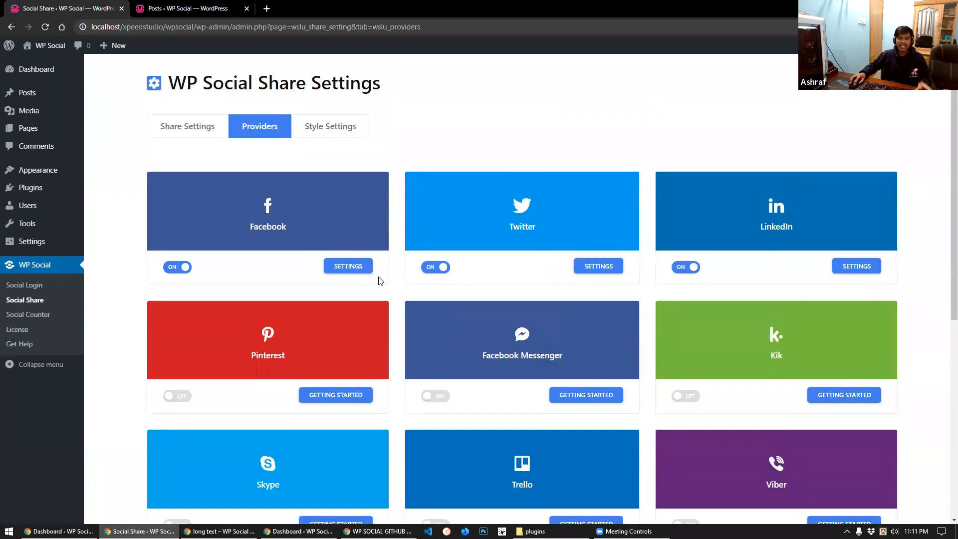
pyautogui.click(356, 268)
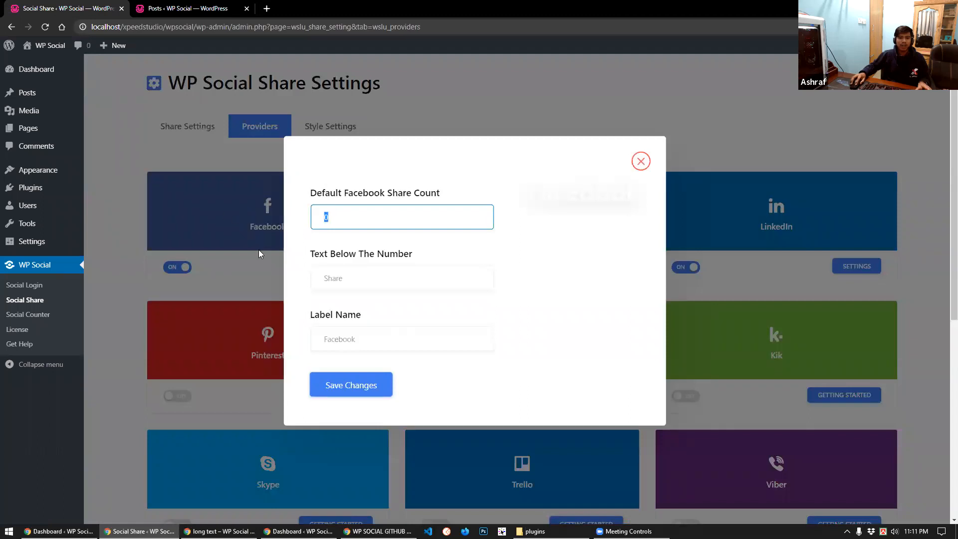
# Keep Facebook's count 0, text below number 'Share' and label 'Facebook', and save
pyautogui.click(399, 285)
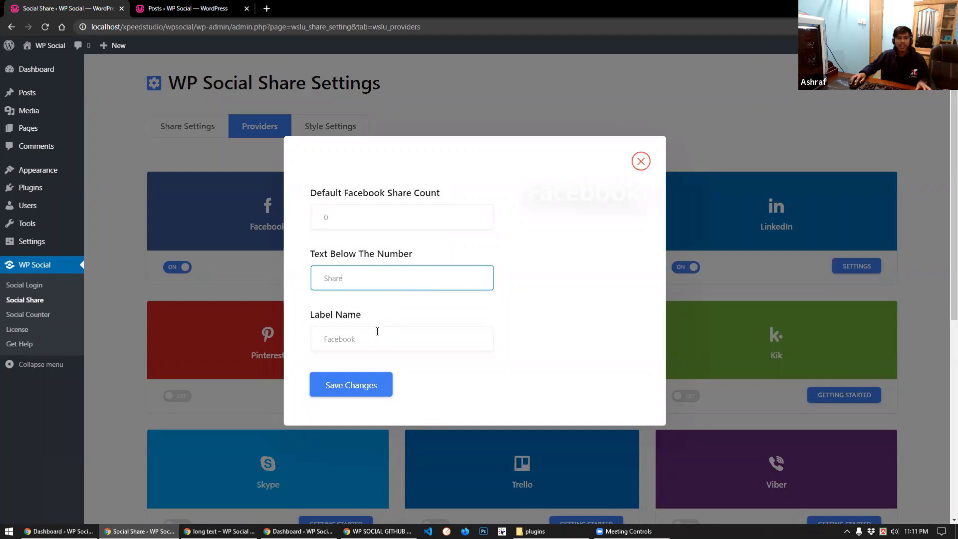
pyautogui.moveTo(388, 334); pyautogui.dragTo(301, 341)
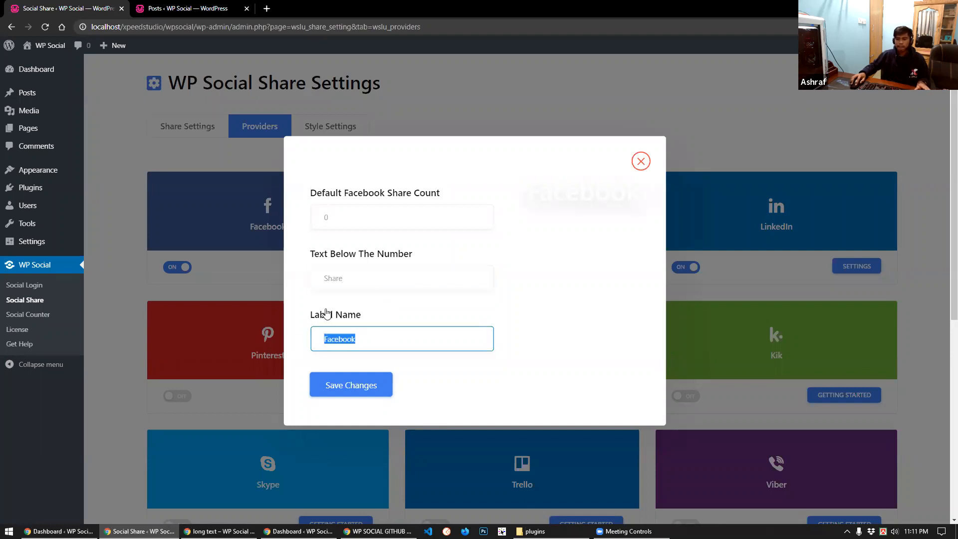
pyautogui.moveTo(386, 284); pyautogui.dragTo(305, 279)
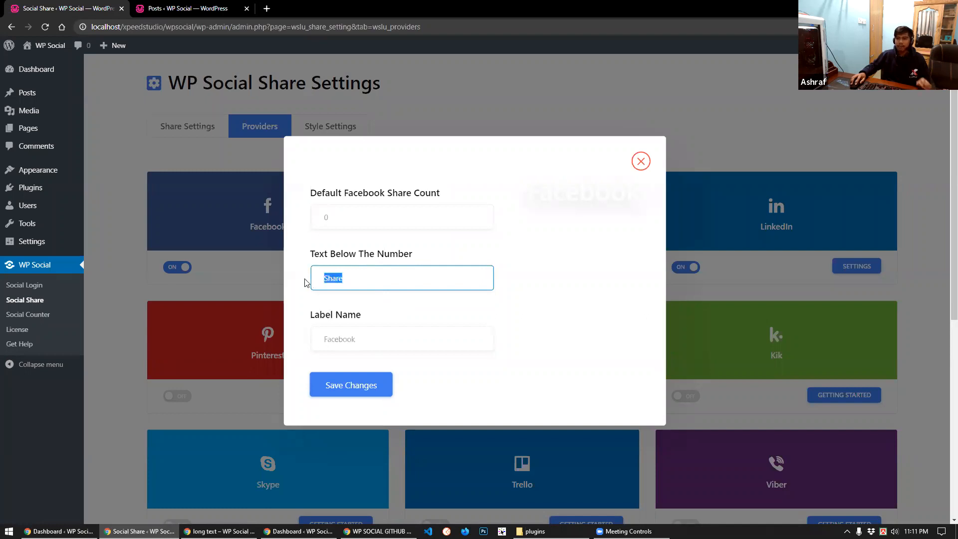
pyautogui.click(368, 275)
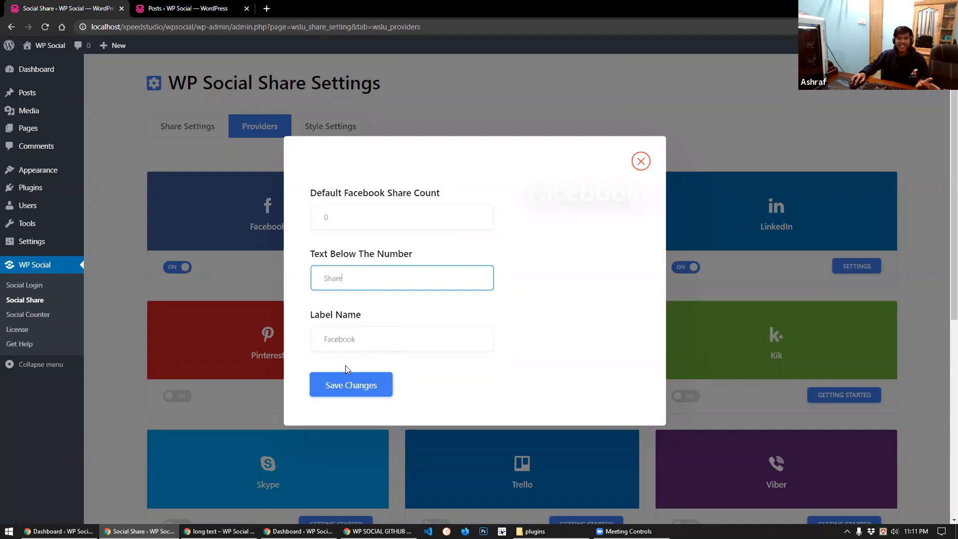
pyautogui.click(352, 395)
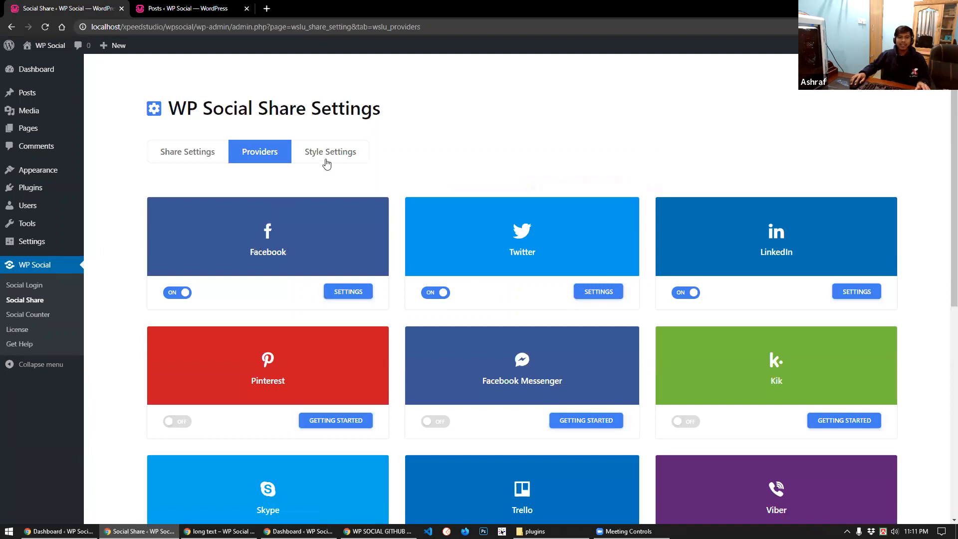
# Open the Social Share style settings and look over the available options
pyautogui.click(325, 162)
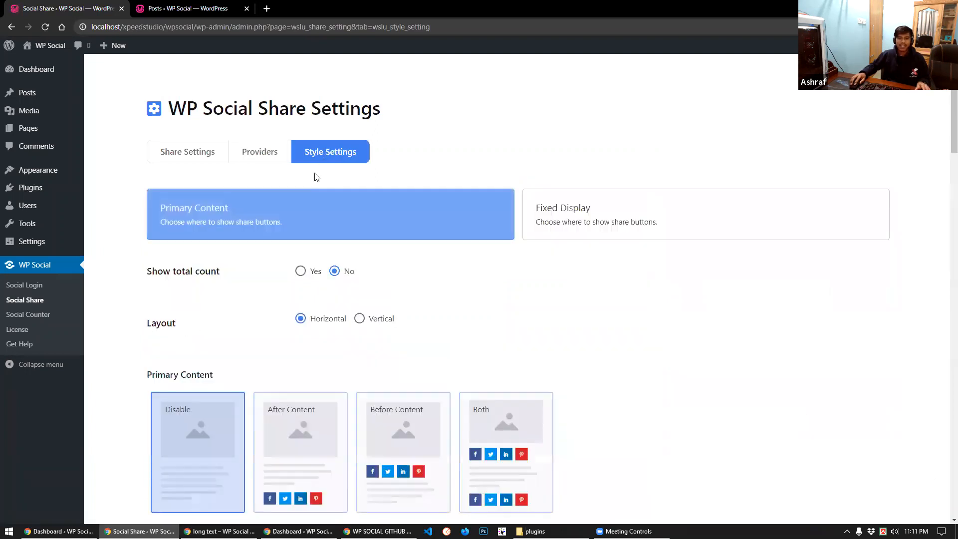
pyautogui.scroll(-1, 236, 278)
pyautogui.scroll(-7, 235, 278)
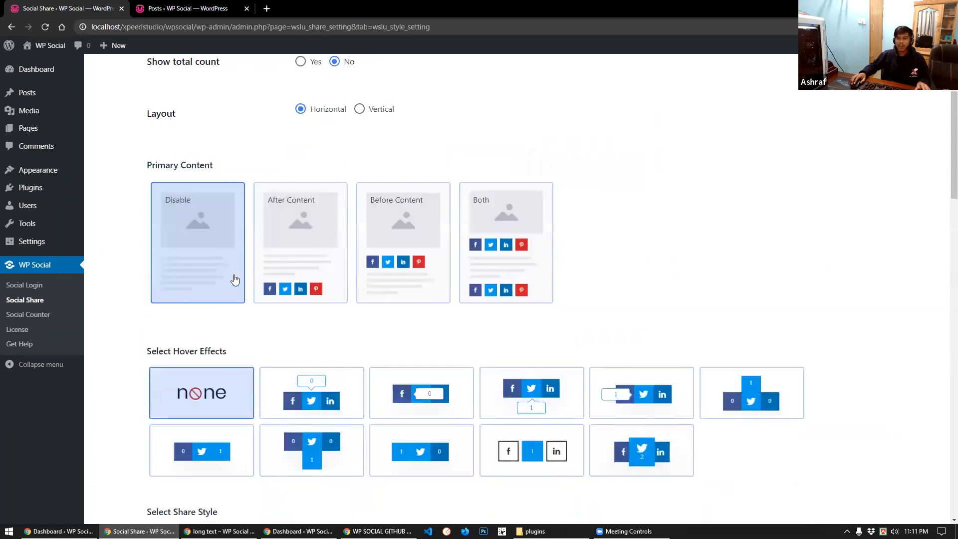
pyautogui.scroll(-10, 237, 279)
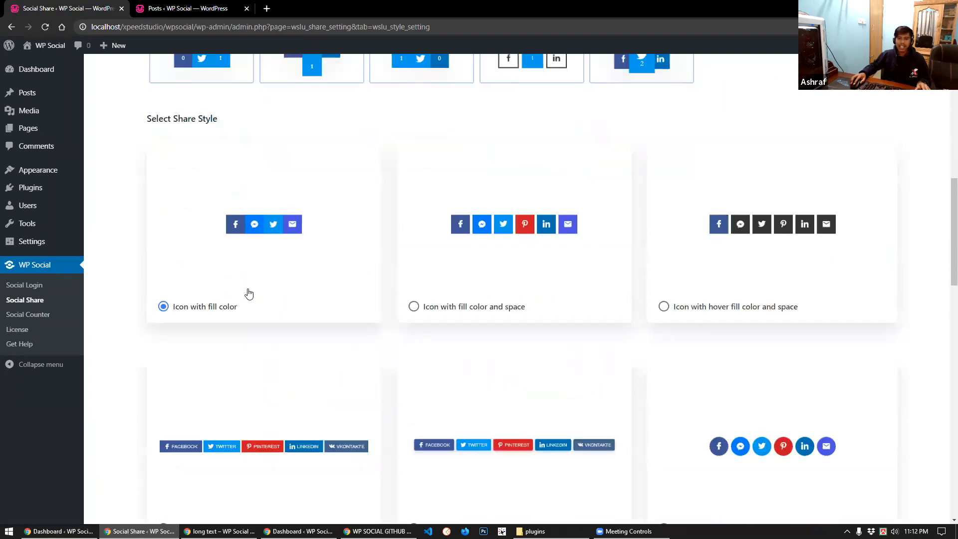
pyautogui.scroll(-17, 257, 296)
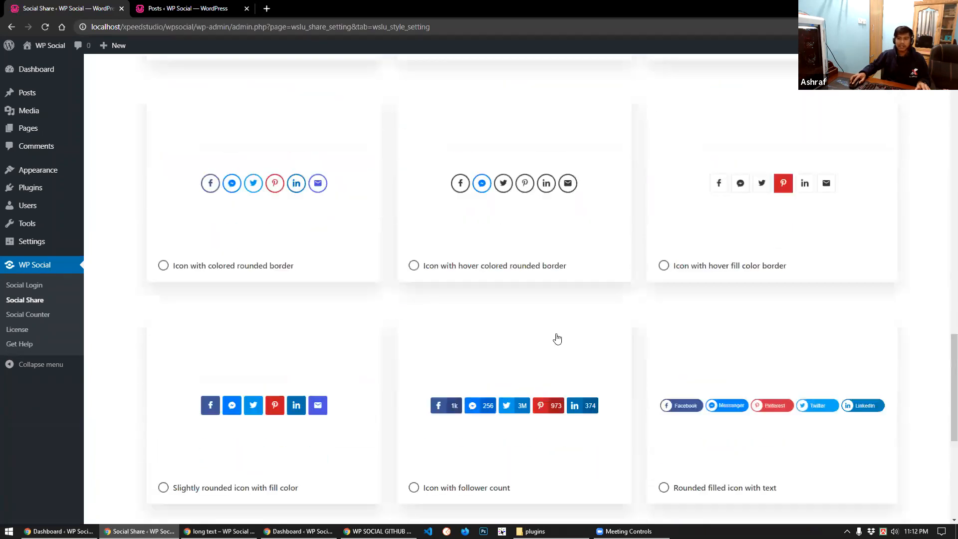
pyautogui.scroll(11, 512, 355)
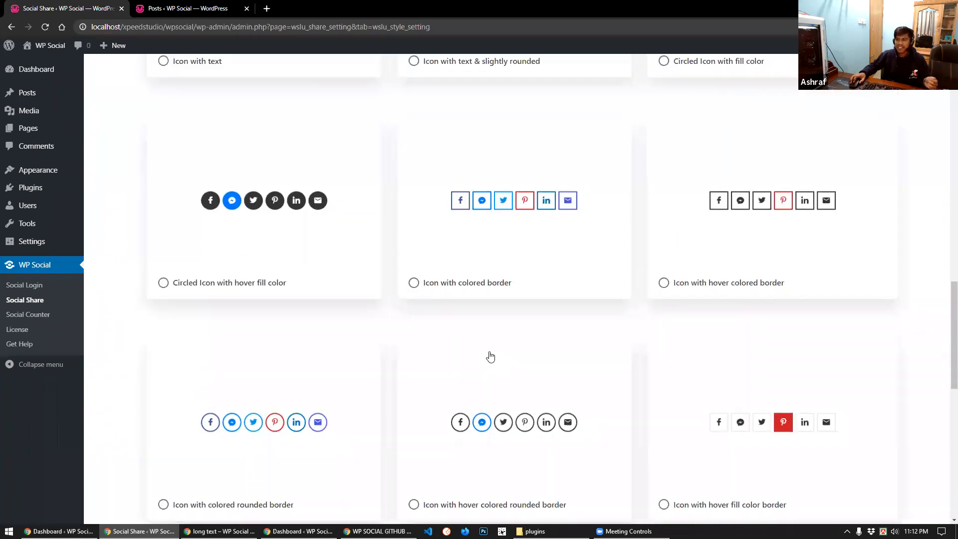
pyautogui.scroll(1, 490, 356)
pyautogui.scroll(12, 489, 356)
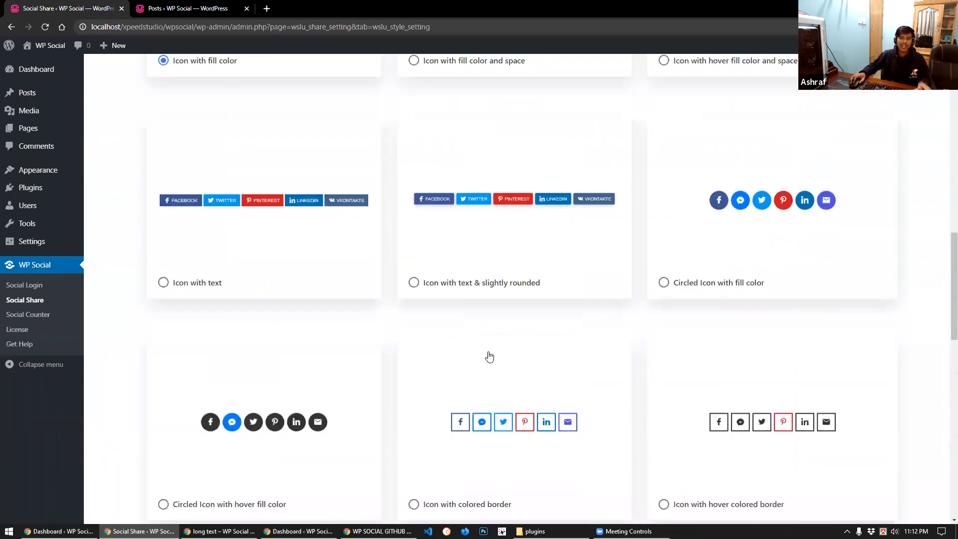
pyautogui.scroll(6, 489, 357)
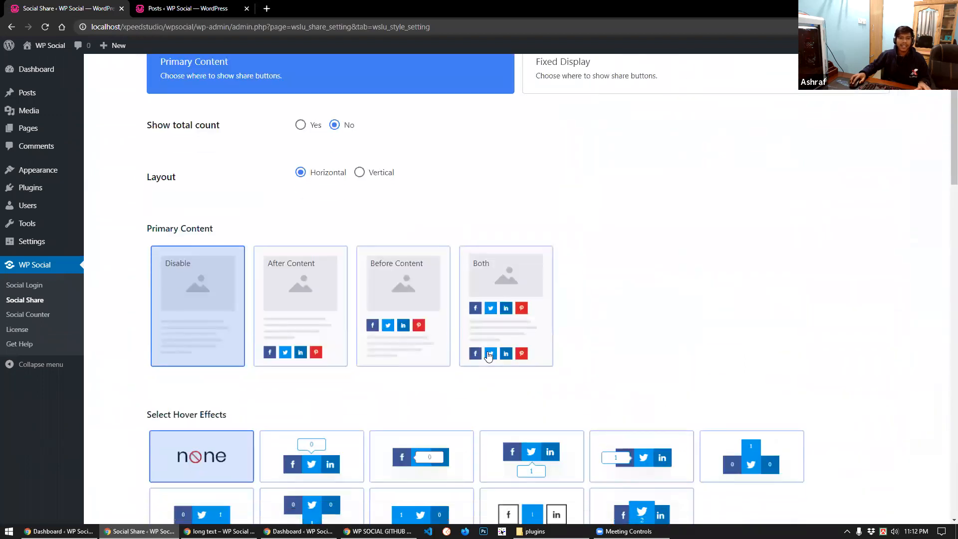
pyautogui.scroll(-3, 299, 279)
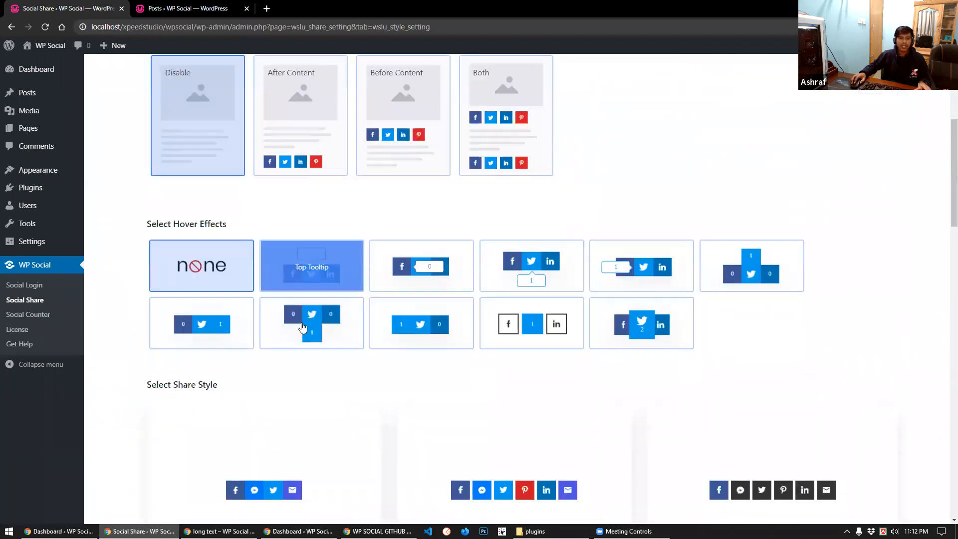
pyautogui.scroll(3, 289, 270)
pyautogui.scroll(3, 319, 278)
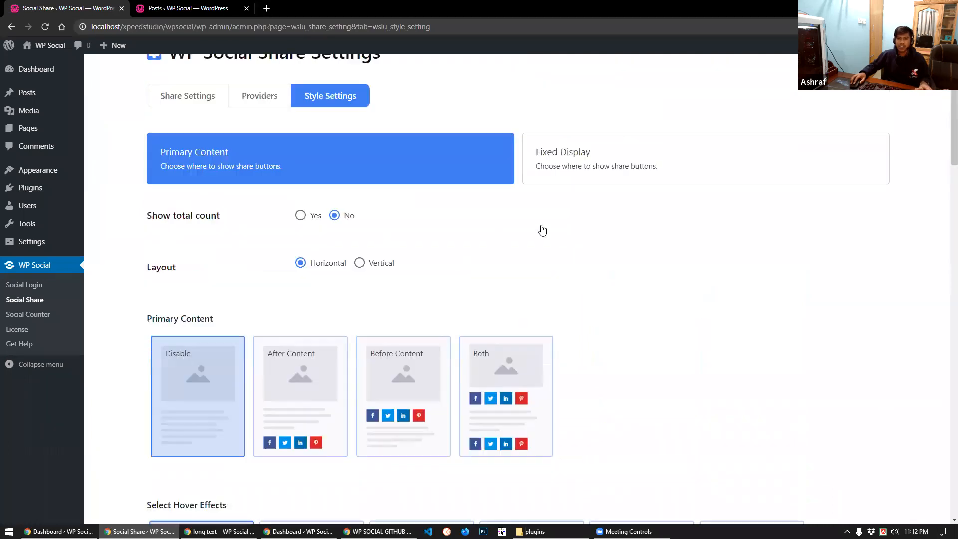
# Place share buttons after the post content, save, and open the Posts list in a new tab
pyautogui.click(614, 212)
pyautogui.click(412, 233)
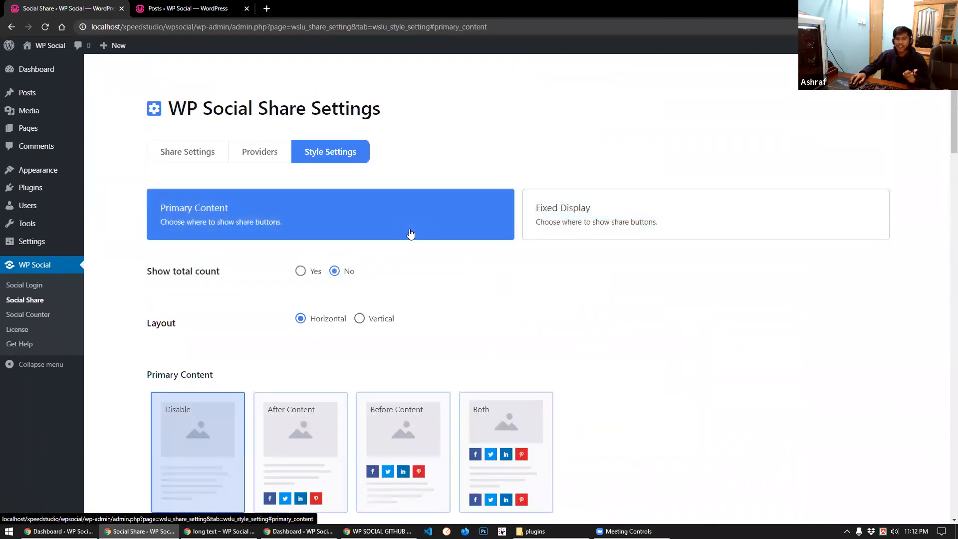
pyautogui.scroll(-2, 599, 302)
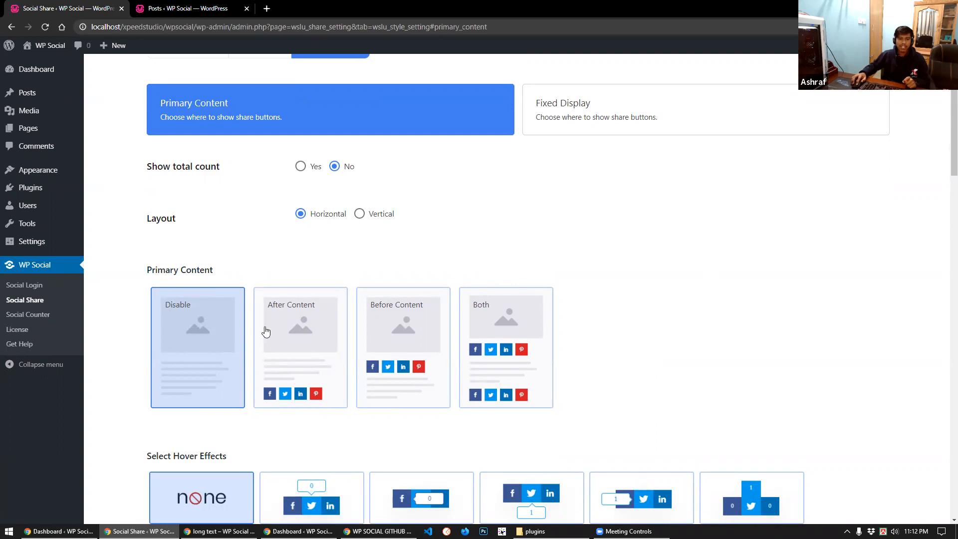
pyautogui.scroll(-1, 299, 334)
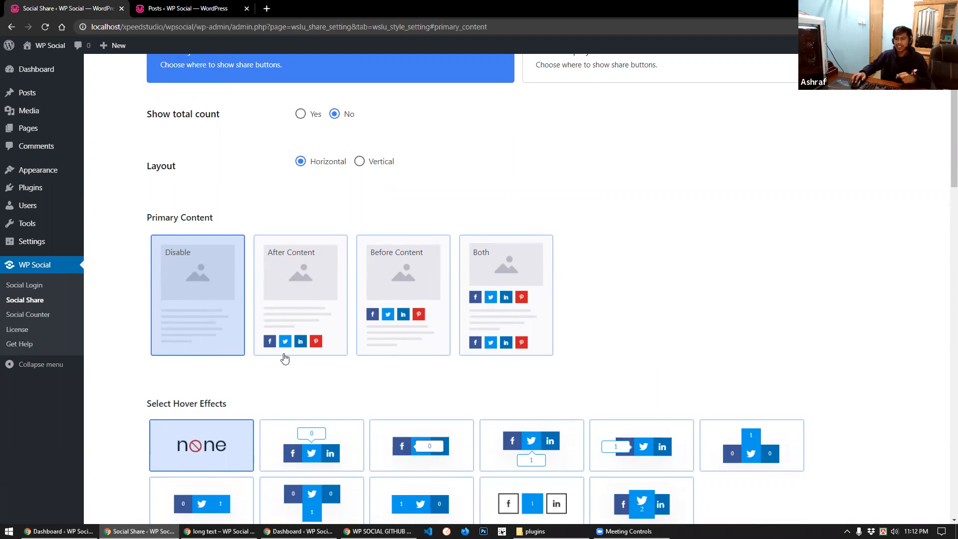
pyautogui.click(287, 285)
pyautogui.scroll(-5, 285, 284)
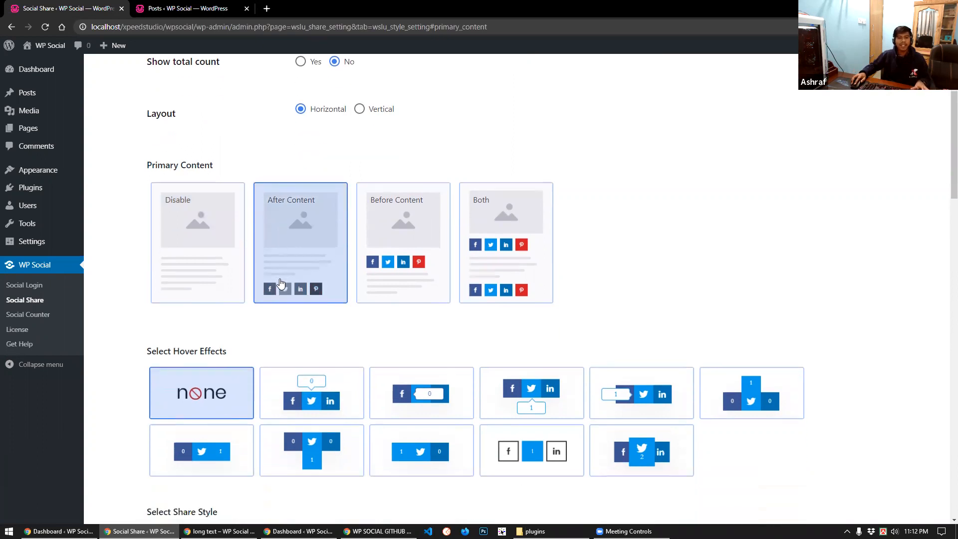
pyautogui.scroll(-15, 271, 451)
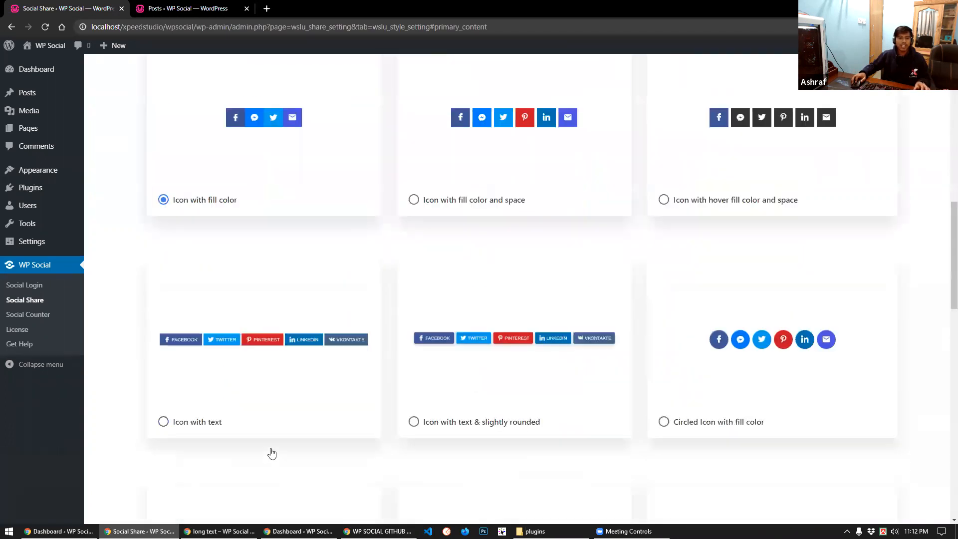
pyautogui.scroll(-5, 207, 442)
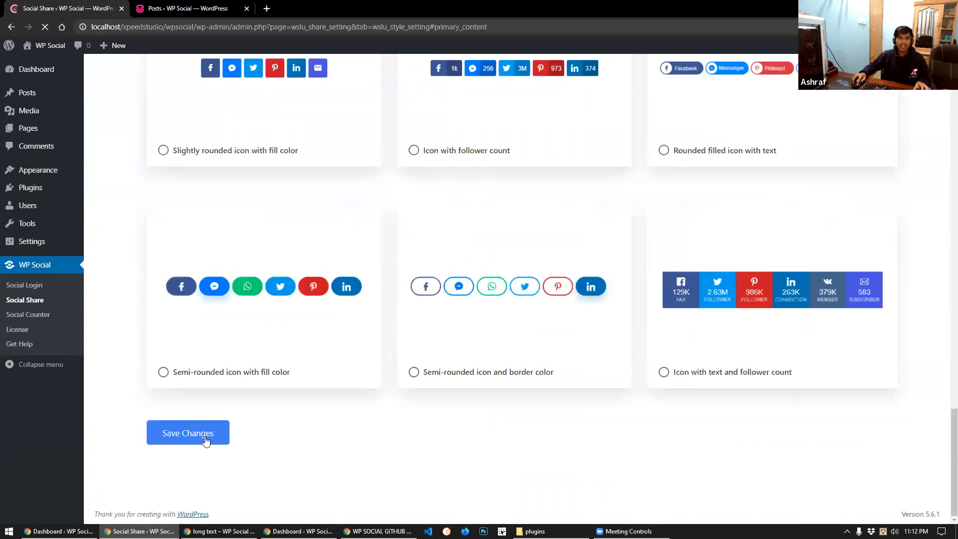
pyautogui.click(207, 438)
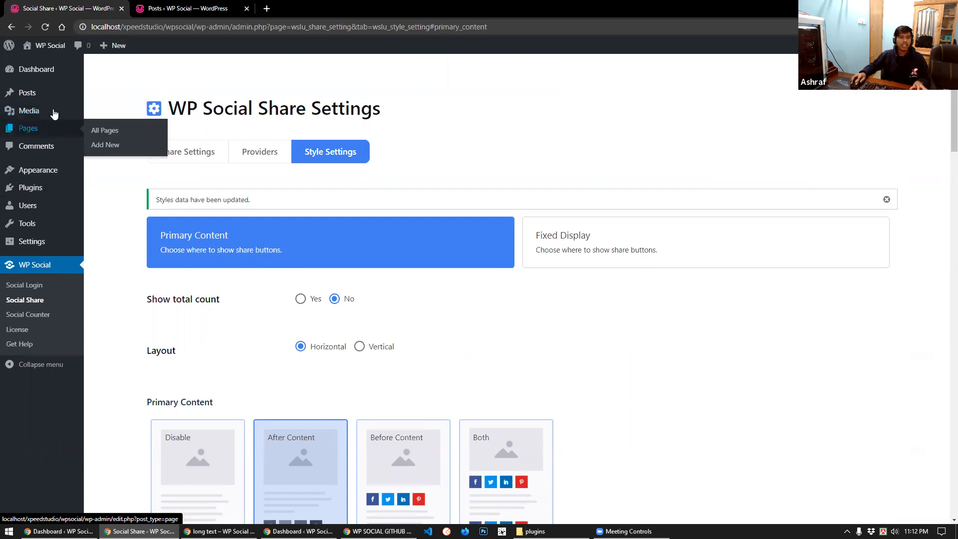
pyautogui.middleClick(105, 109)
pyautogui.click(195, 8)
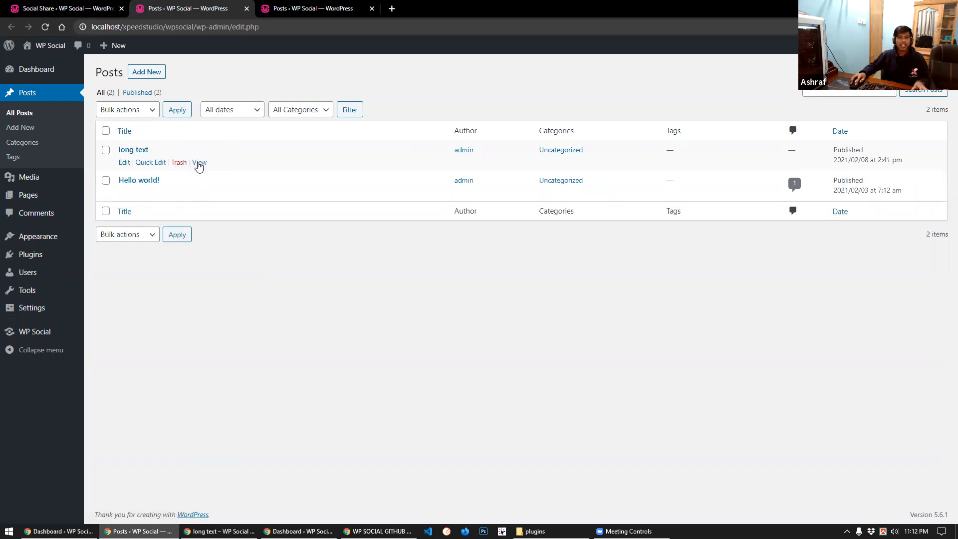
# View the 'long text' post and try its Facebook and LinkedIn share buttons
pyautogui.keyDown('ctrl'); pyautogui.click(199, 163); pyautogui.keyUp('ctrl')
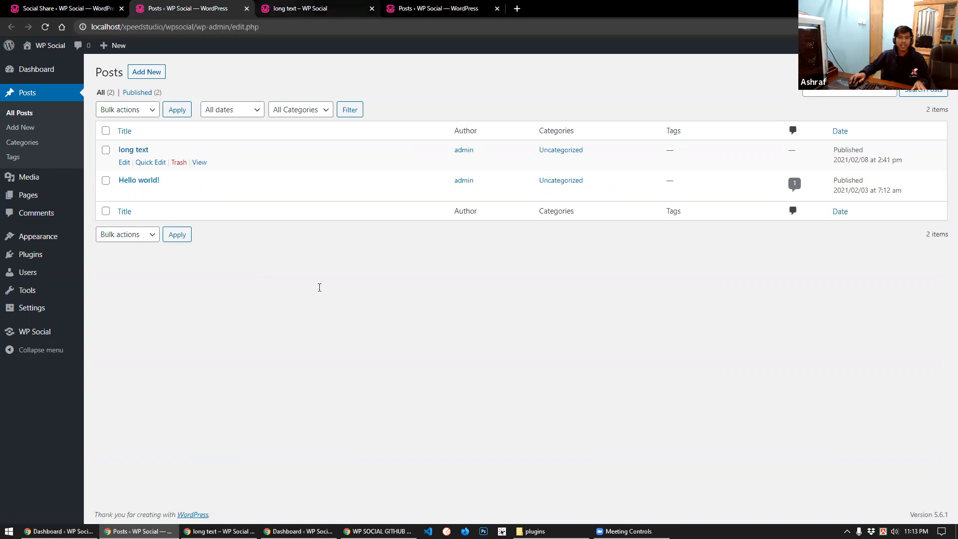
pyautogui.hotkey('ctrl', 'Tab')
pyautogui.scroll(-5, 322, 295)
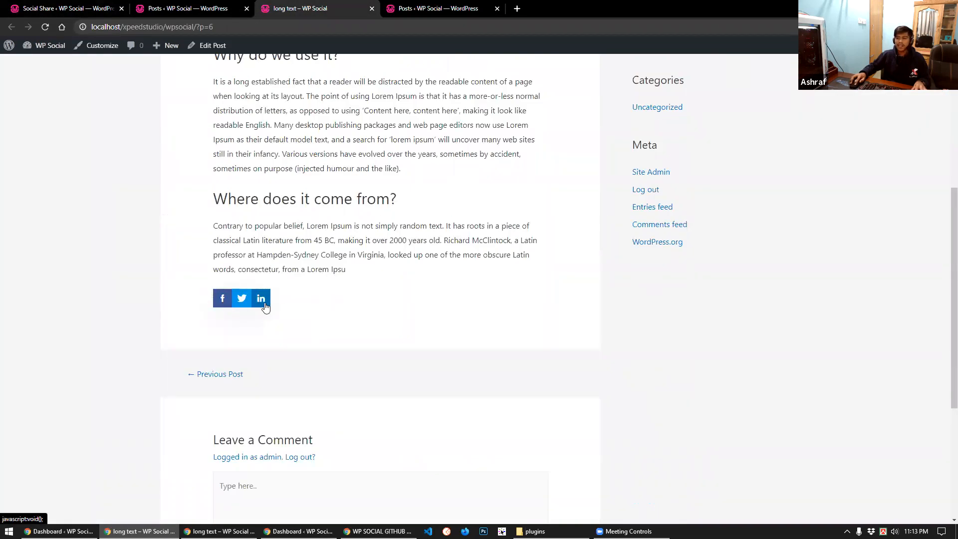
pyautogui.click(223, 299)
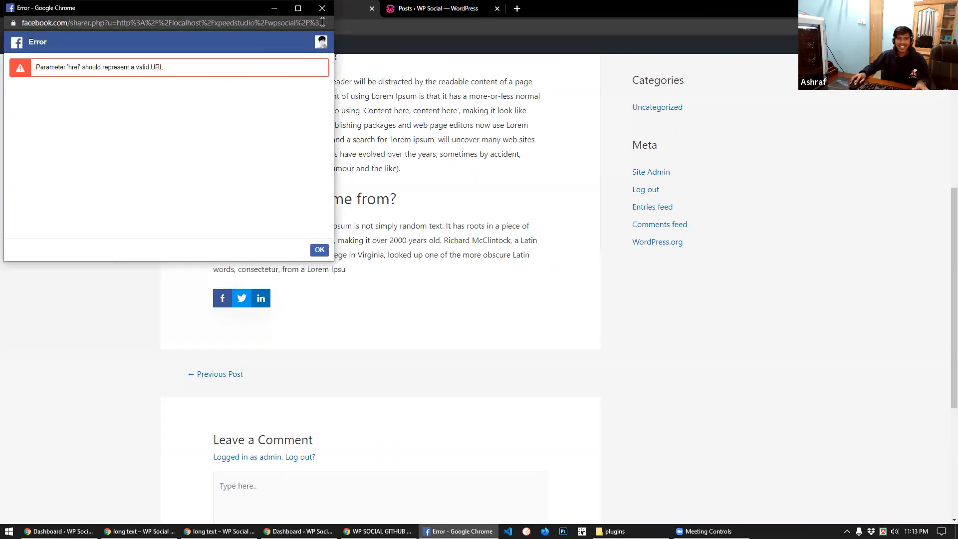
pyautogui.click(319, 250)
pyautogui.click(261, 298)
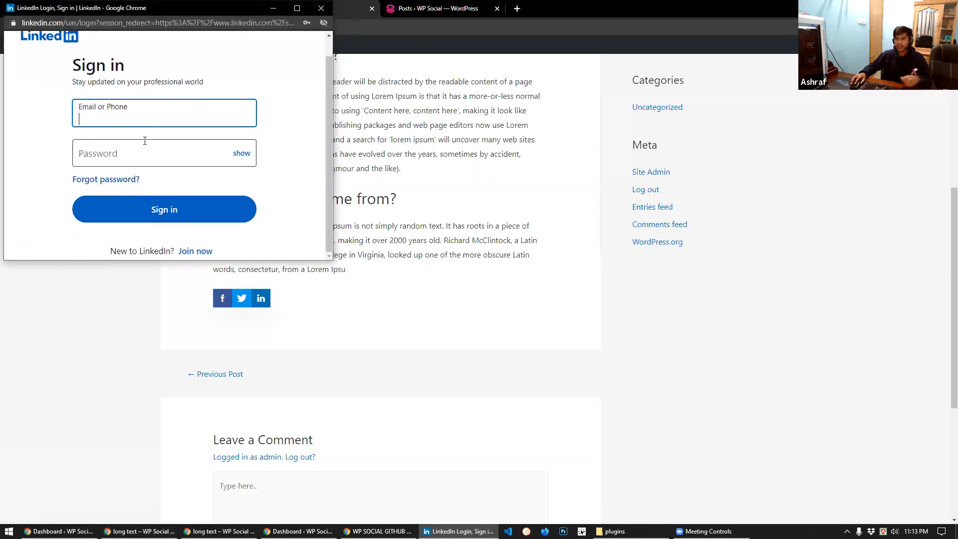
pyautogui.click(321, 9)
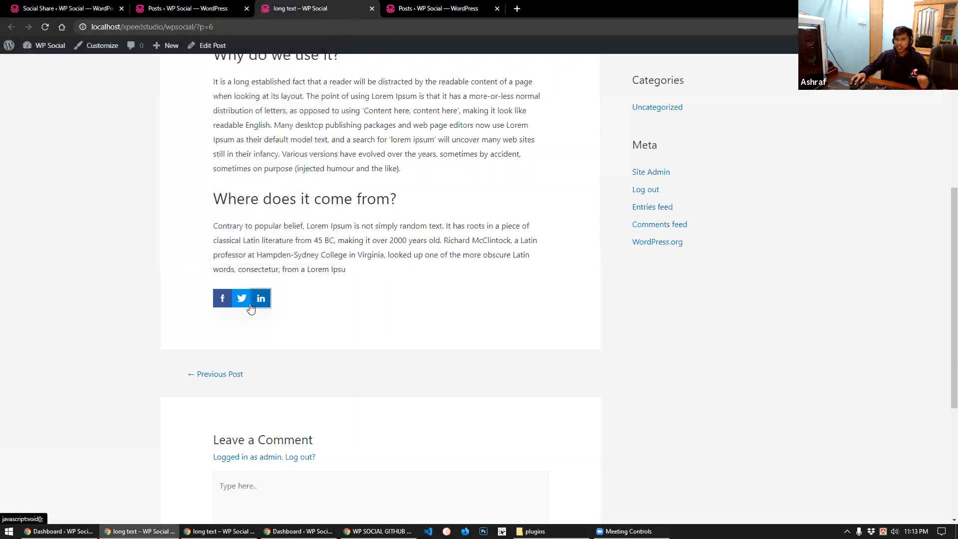
pyautogui.click(129, 4)
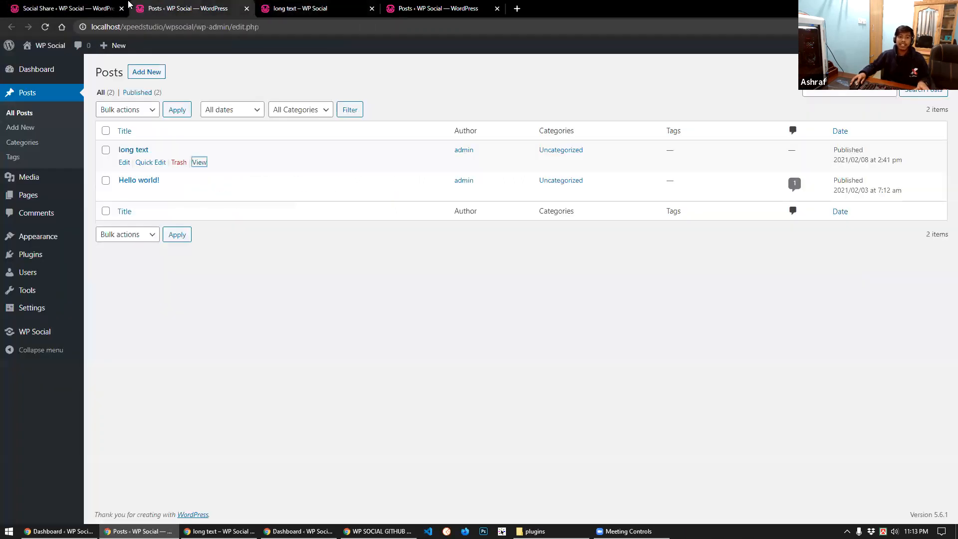
# Set the share button placement to Before Content and save
pyautogui.click(67, 8)
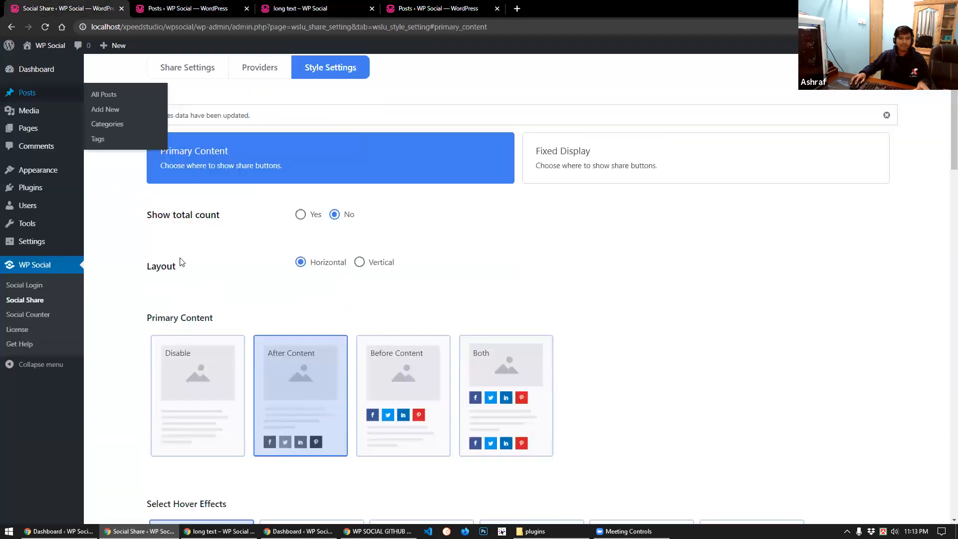
pyautogui.scroll(-1, 266, 322)
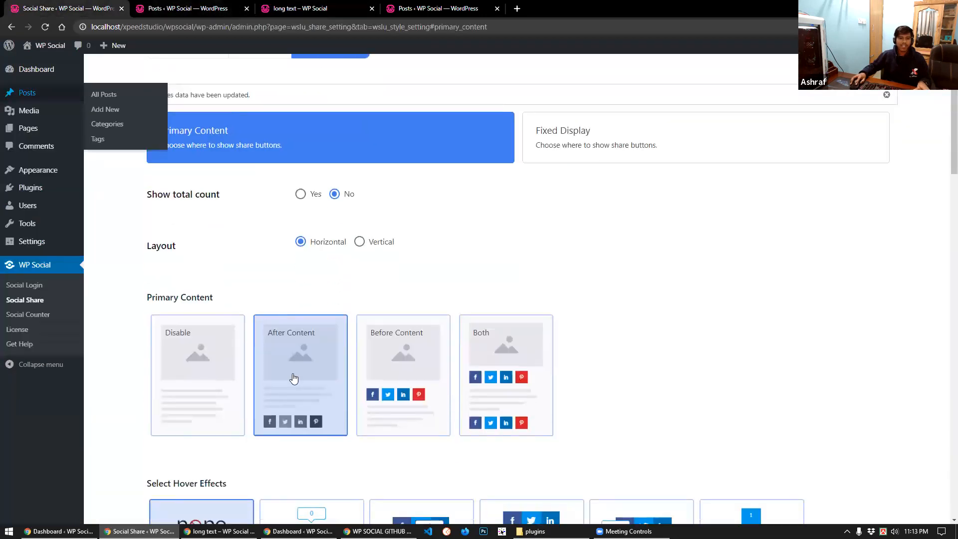
pyautogui.click(378, 361)
pyautogui.scroll(-15, 329, 390)
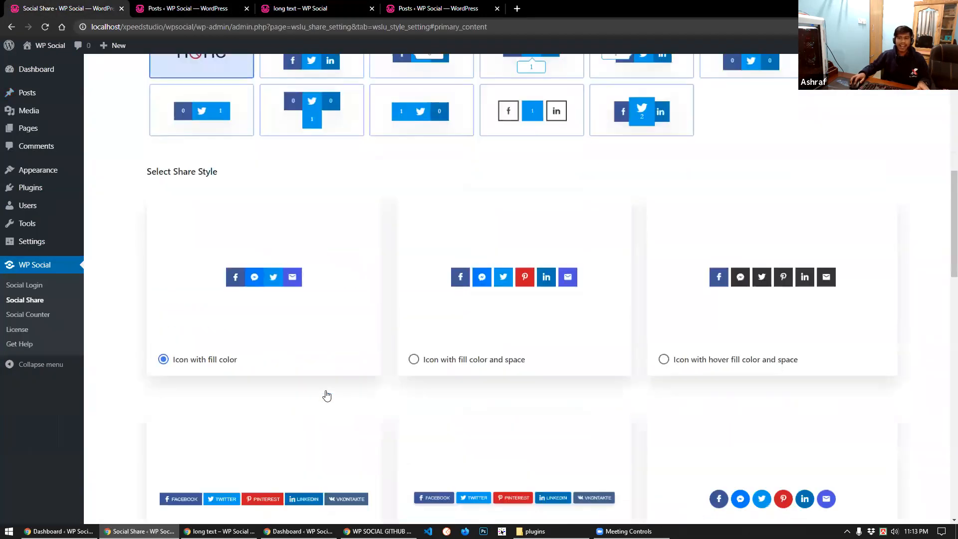
pyautogui.scroll(-5, 195, 432)
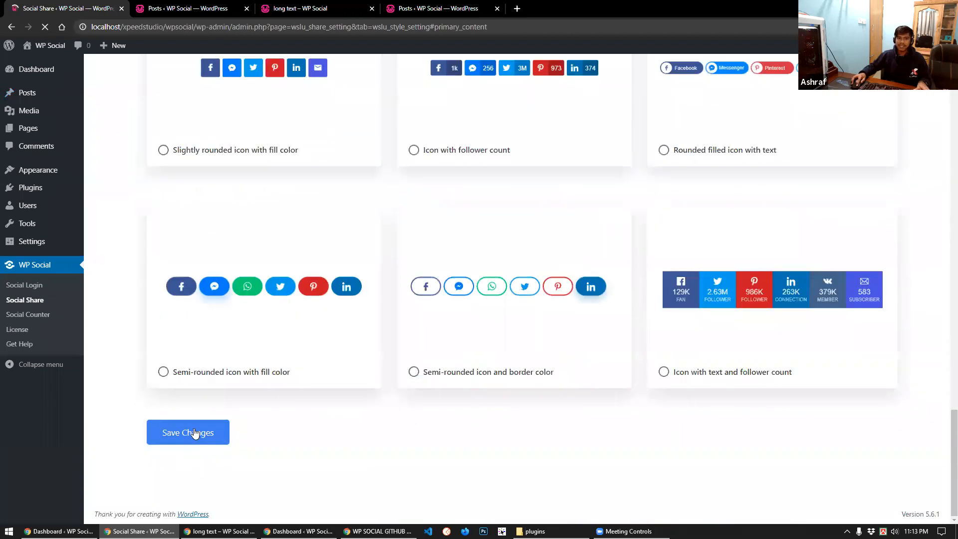
pyautogui.click(197, 432)
# Check that the 'long text' post shows the share buttons above its text
pyautogui.click(226, 9)
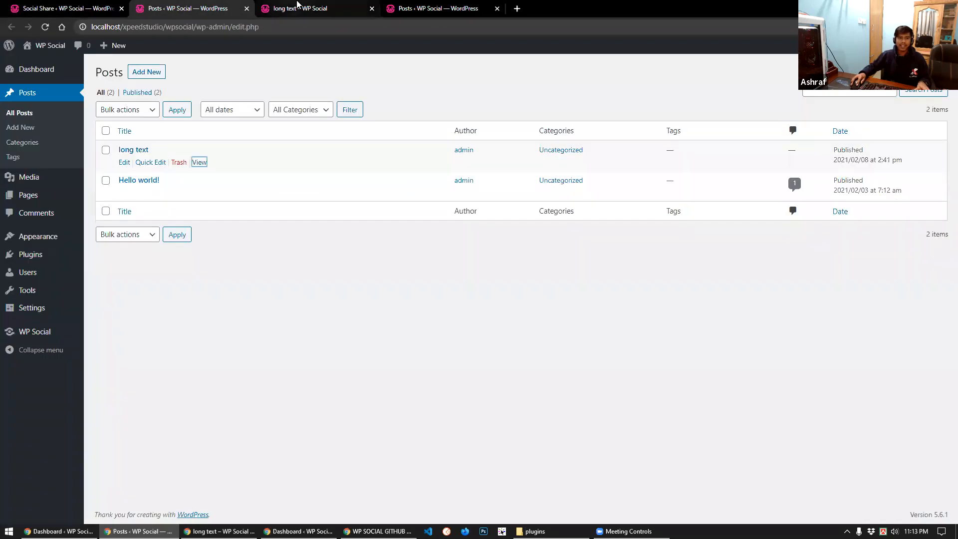
pyautogui.hotkey('ctrl', 'Tab')
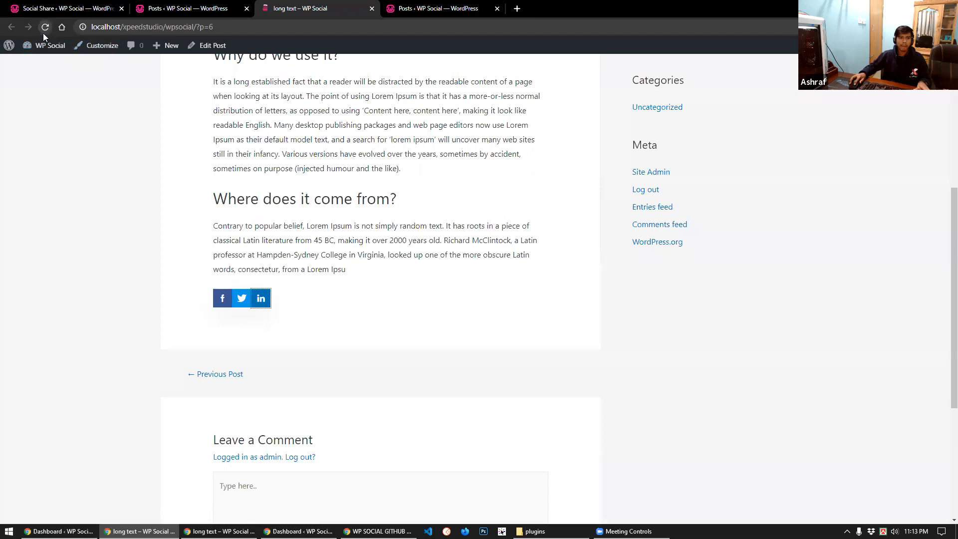
pyautogui.scroll(7, 265, 249)
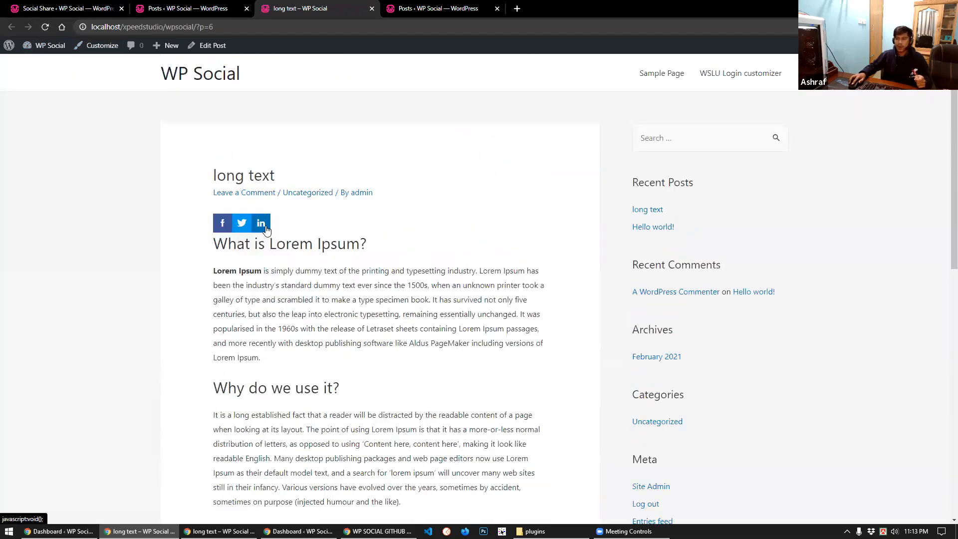
pyautogui.scroll(-1, 266, 229)
pyautogui.scroll(-8, 264, 232)
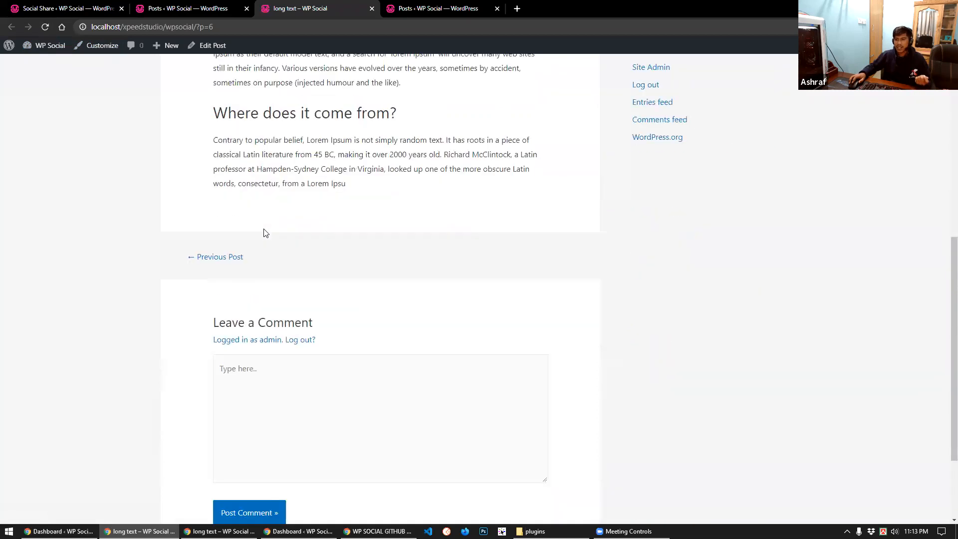
pyautogui.click(65, 9)
pyautogui.scroll(-3, 305, 353)
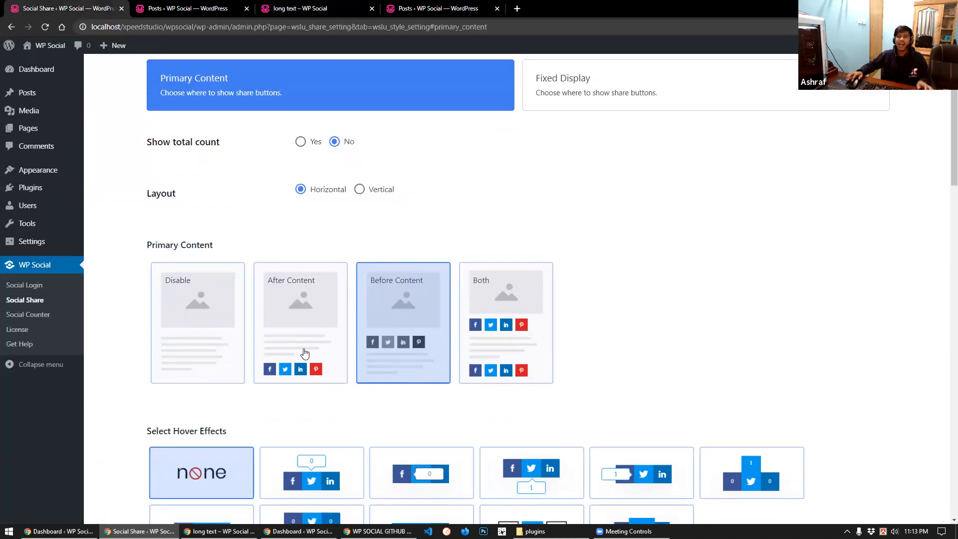
# Set the share button placement to Both and save
pyautogui.click(494, 319)
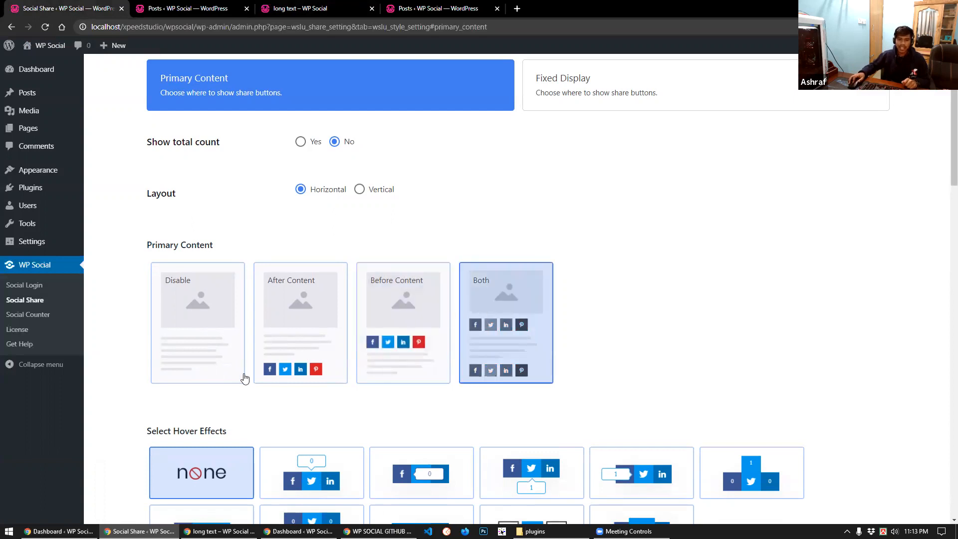
pyautogui.scroll(-20, 245, 378)
pyautogui.scroll(-3, 204, 483)
pyautogui.click(203, 483)
# Reload the 'long text' post to confirm share buttons above and below its content
pyautogui.click(321, 8)
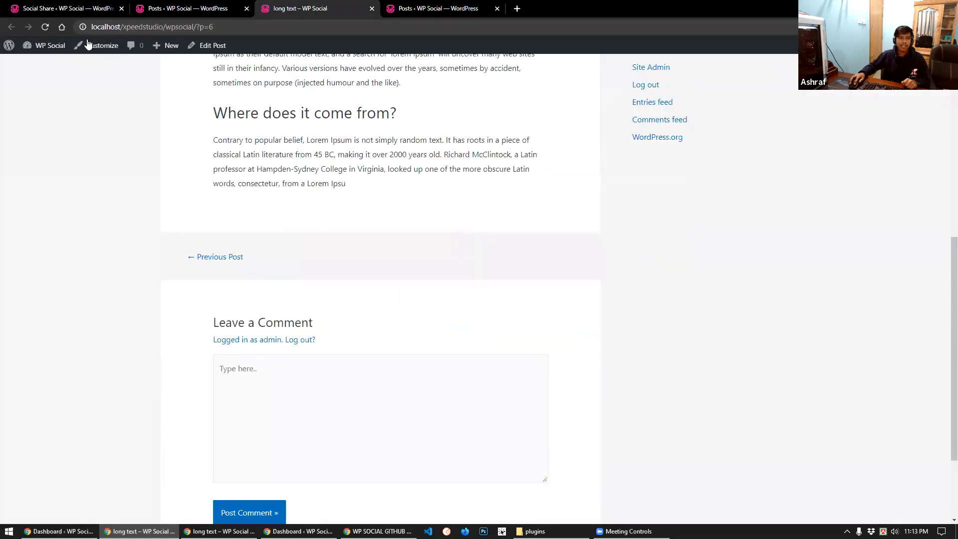
pyautogui.click(46, 27)
pyautogui.scroll(6, 334, 292)
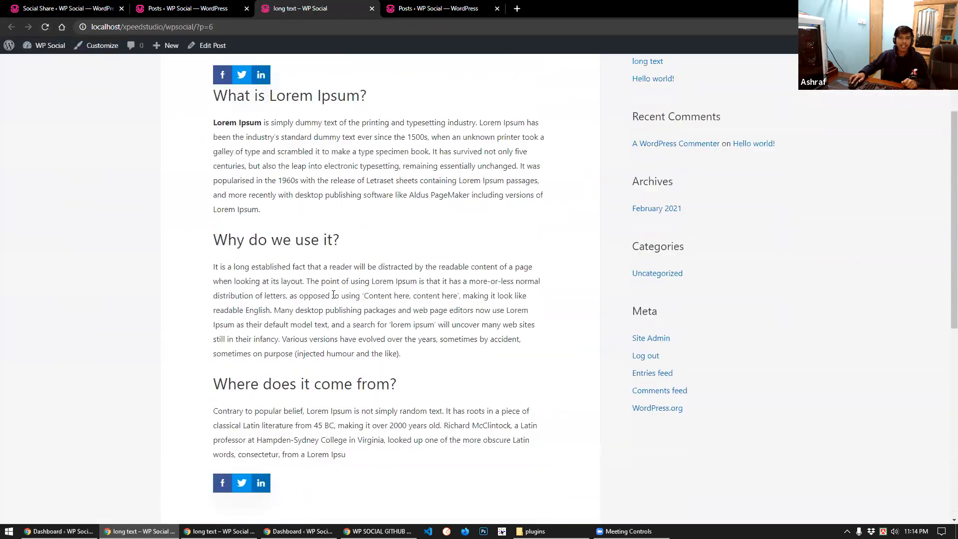
pyautogui.scroll(-1, 333, 295)
pyautogui.scroll(4, 334, 294)
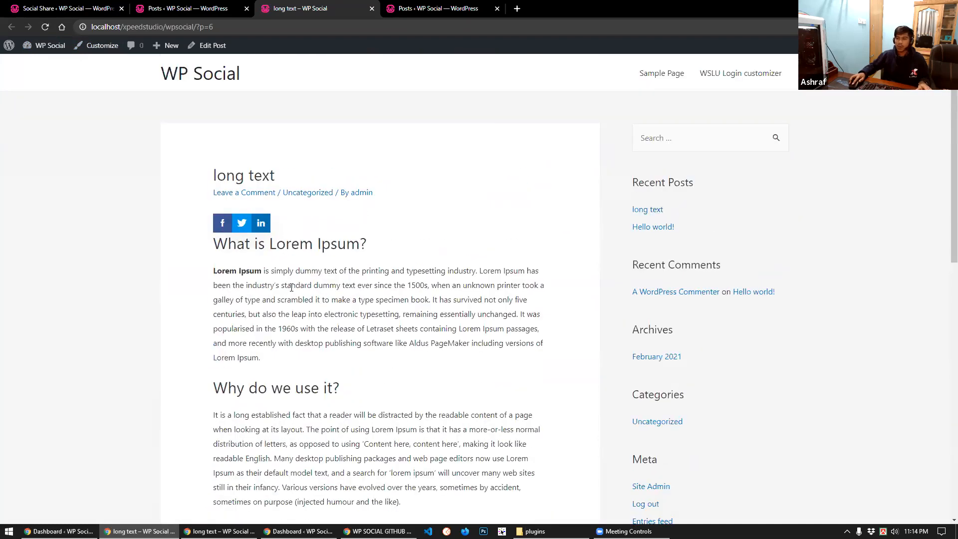
pyautogui.scroll(-5, 292, 287)
pyautogui.scroll(-1, 307, 320)
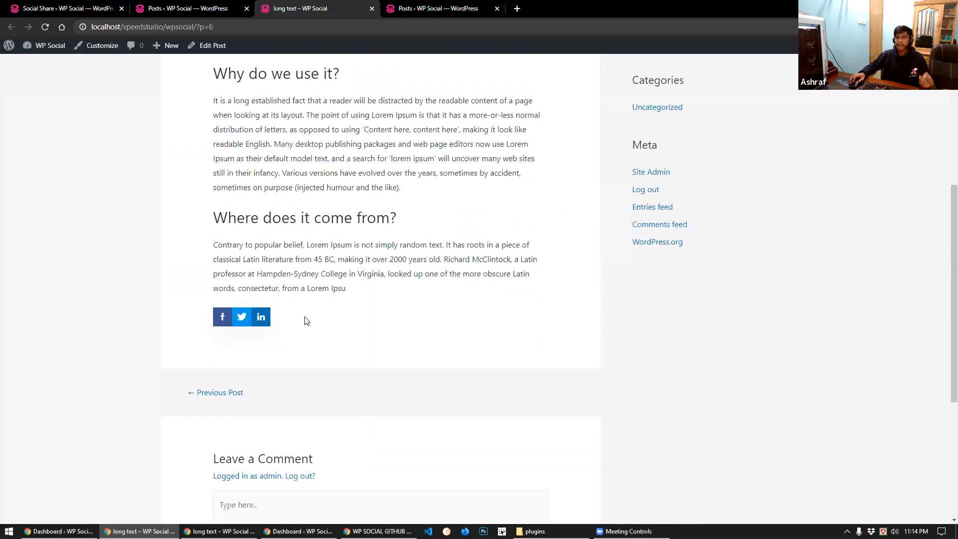
pyautogui.scroll(1, 302, 320)
pyautogui.scroll(3, 330, 225)
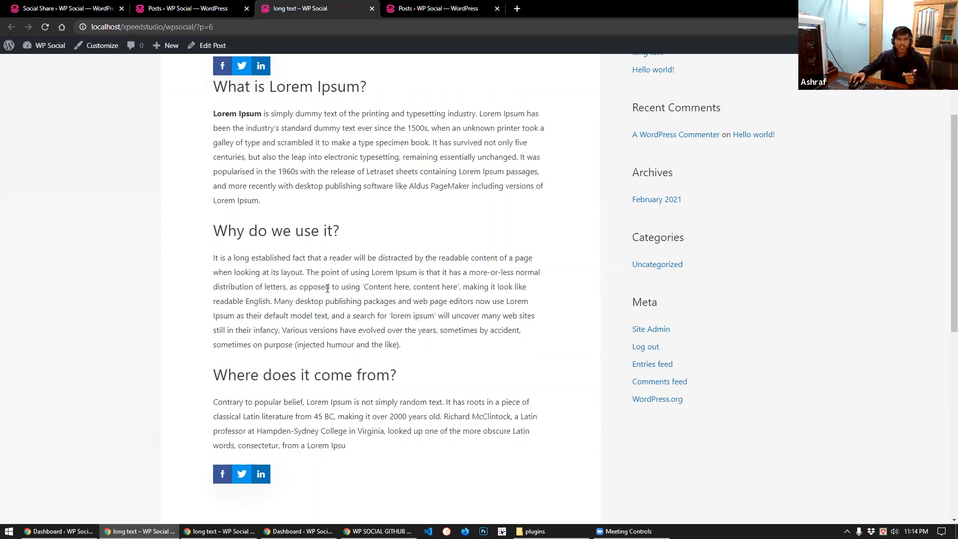
pyautogui.scroll(2, 328, 288)
pyautogui.scroll(-3, 291, 294)
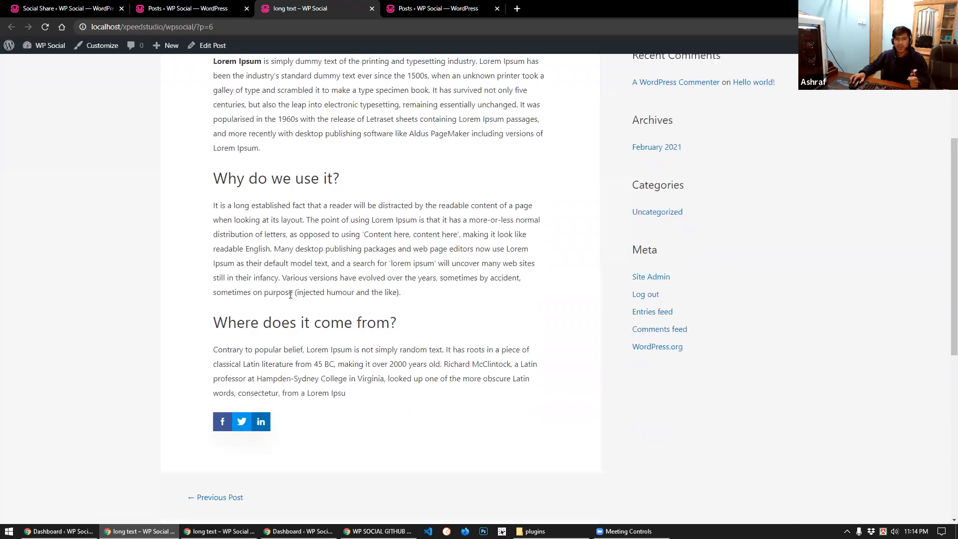
pyautogui.hotkey('ctrl', 'shift', 'Tab')
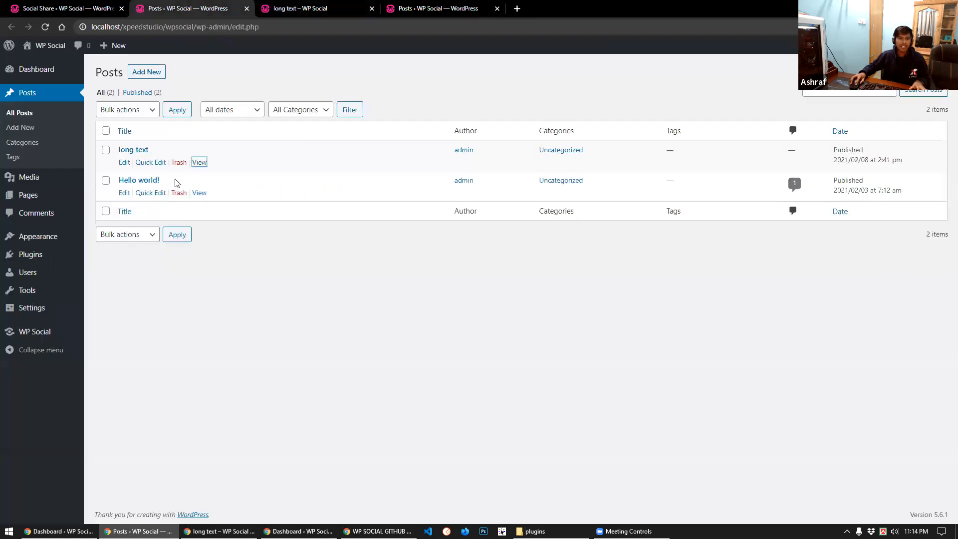
# Open the 'Hello world!' post in a new tab placed after the 'long text' tab
pyautogui.keyDown('ctrl'); pyautogui.click(200, 194); pyautogui.keyUp('ctrl')
pyautogui.moveTo(301, 4); pyautogui.dragTo(410, 8)
pyautogui.scroll(-2, 295, 234)
pyautogui.scroll(2, 290, 227)
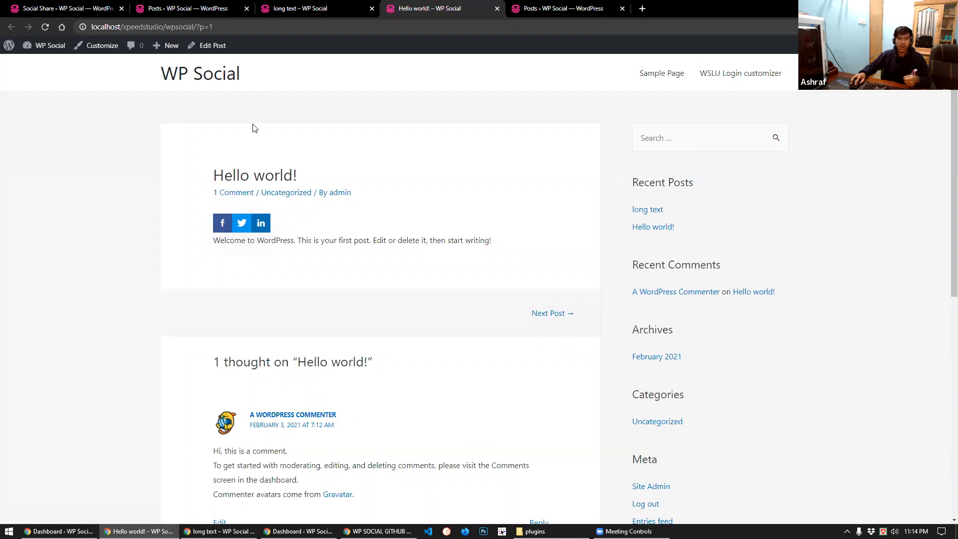
# Make 'Hello world!' follow the Global Setting, update it and preview it in a new tab
pyautogui.click(212, 45)
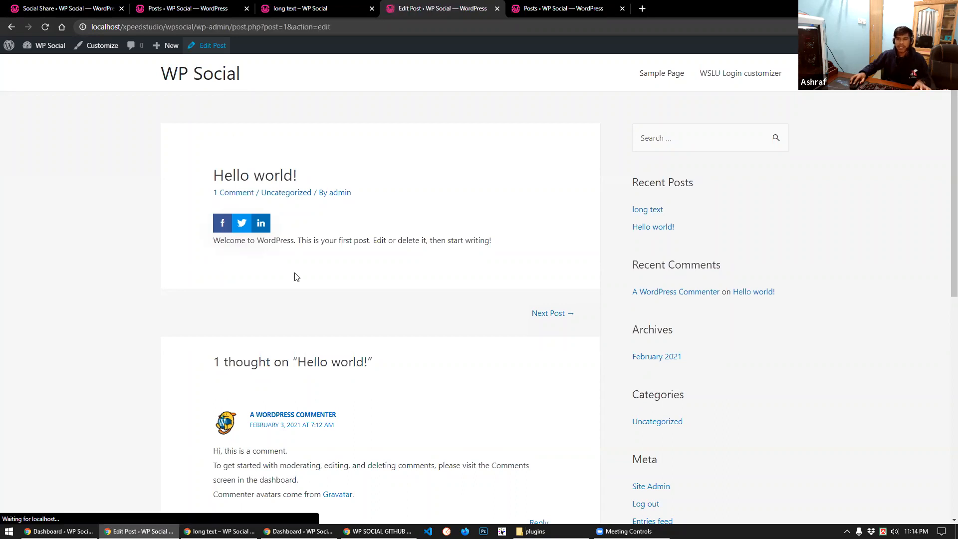
pyautogui.scroll(-2, 278, 294)
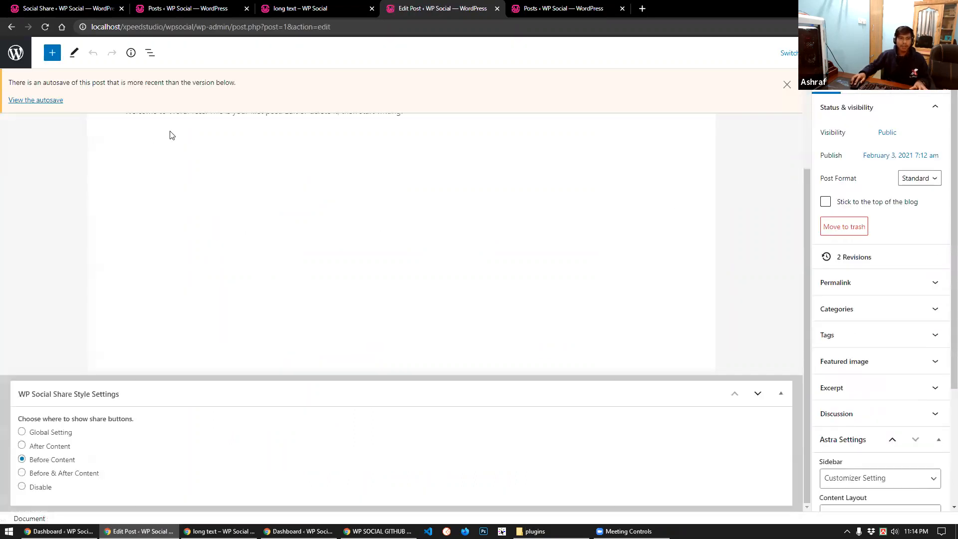
pyautogui.click(40, 433)
pyautogui.click(888, 53)
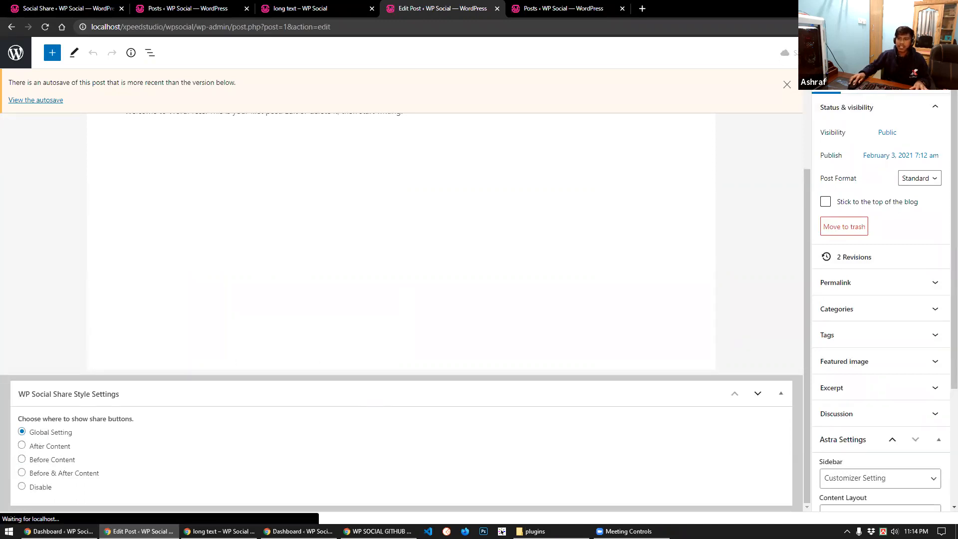
pyautogui.click(843, 53)
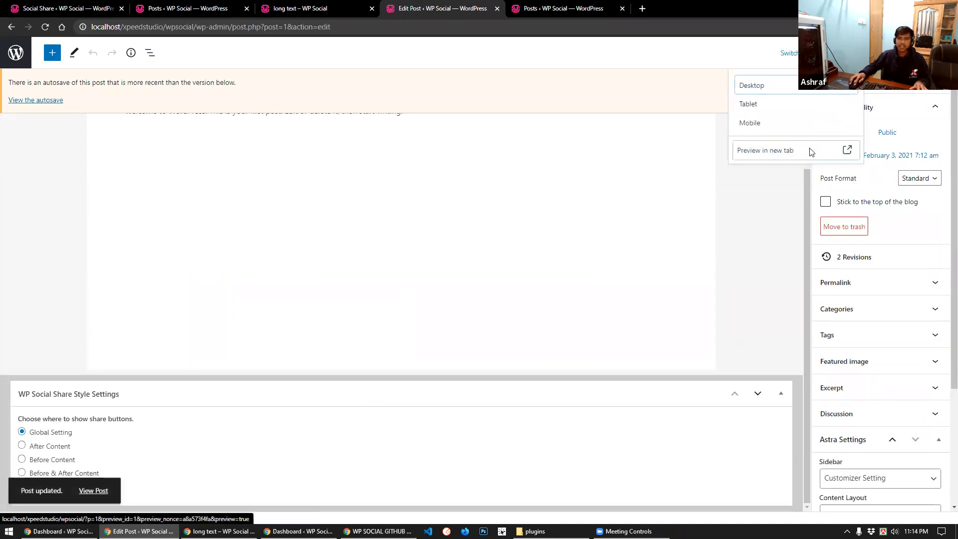
pyautogui.click(810, 148)
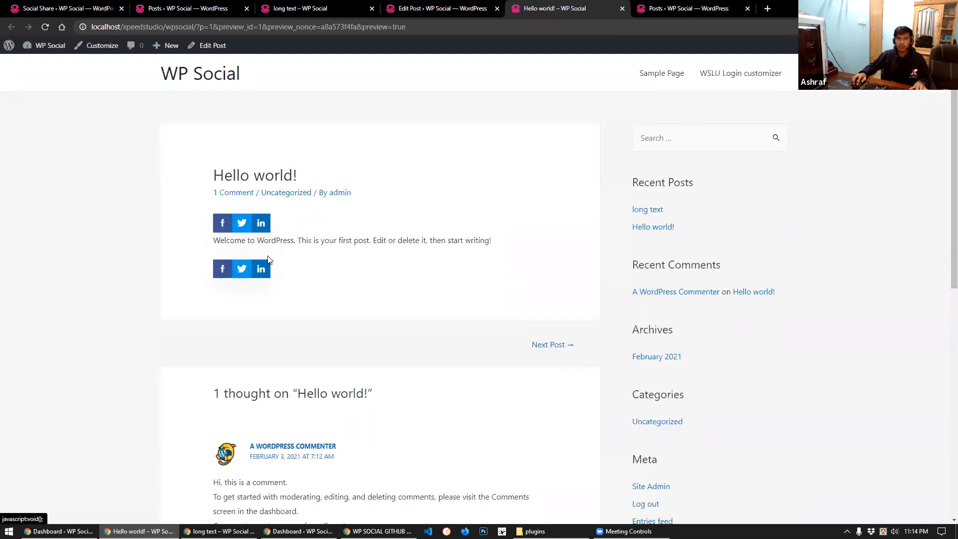
pyautogui.click(197, 4)
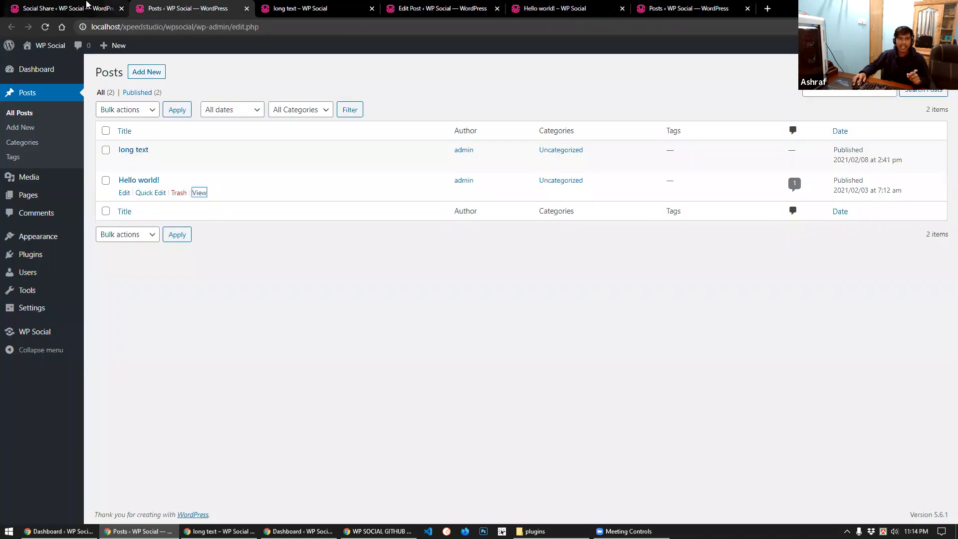
# Set the 'Hello world!' post's share placement to After Content and update it
pyautogui.hotkey('ctrl', 'pageup')
pyautogui.scroll(-2, 387, 360)
pyautogui.scroll(-2, 437, 321)
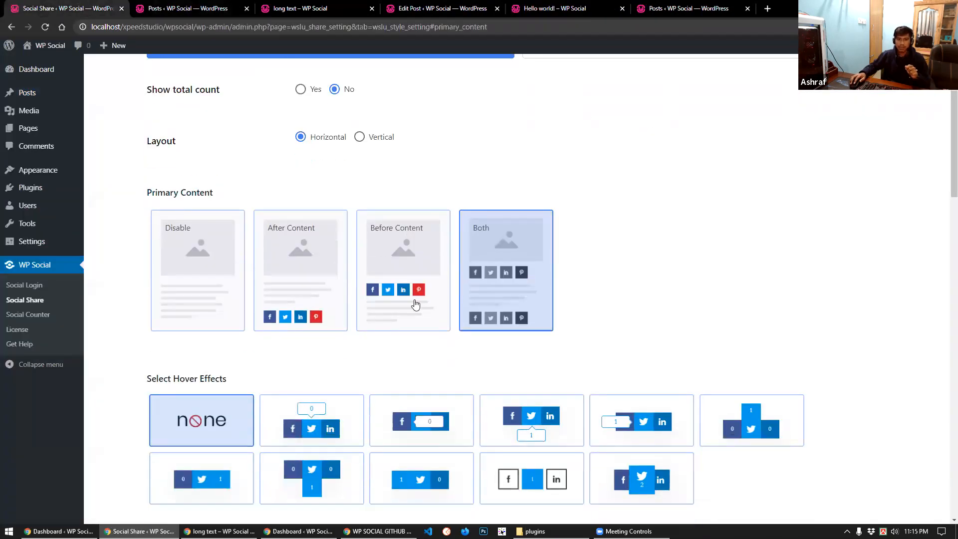
pyautogui.click(446, 10)
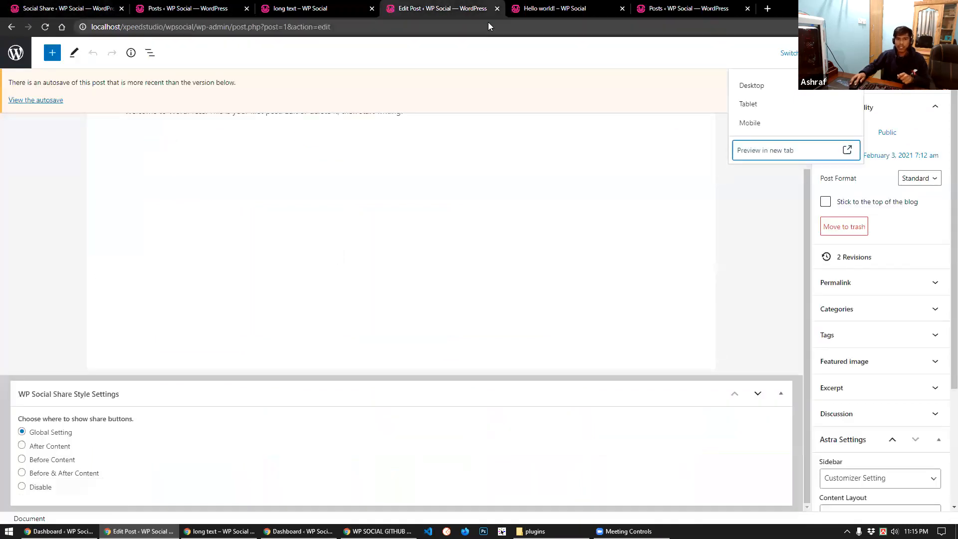
pyautogui.click(299, 8)
pyautogui.scroll(4, 379, 199)
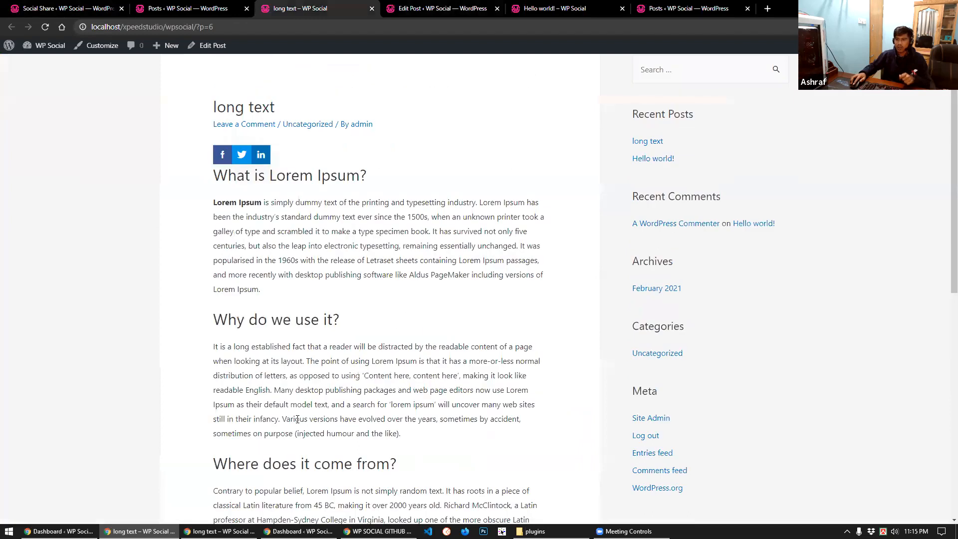
pyautogui.click(547, 6)
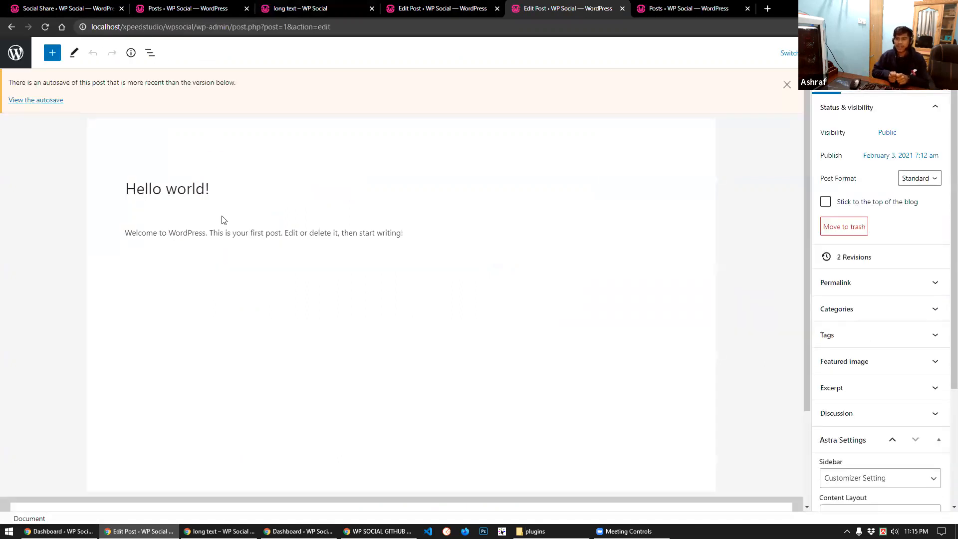
pyautogui.scroll(-3, 213, 275)
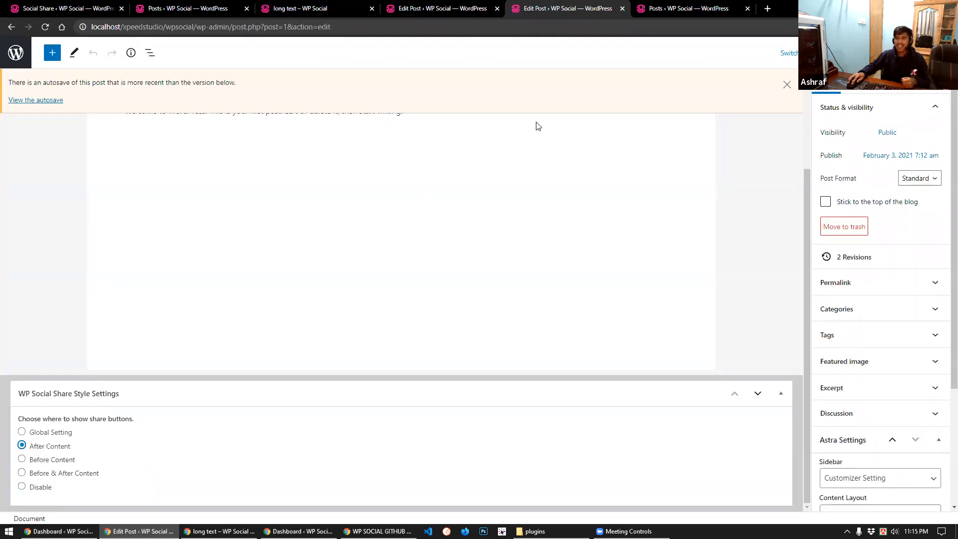
pyautogui.click(888, 52)
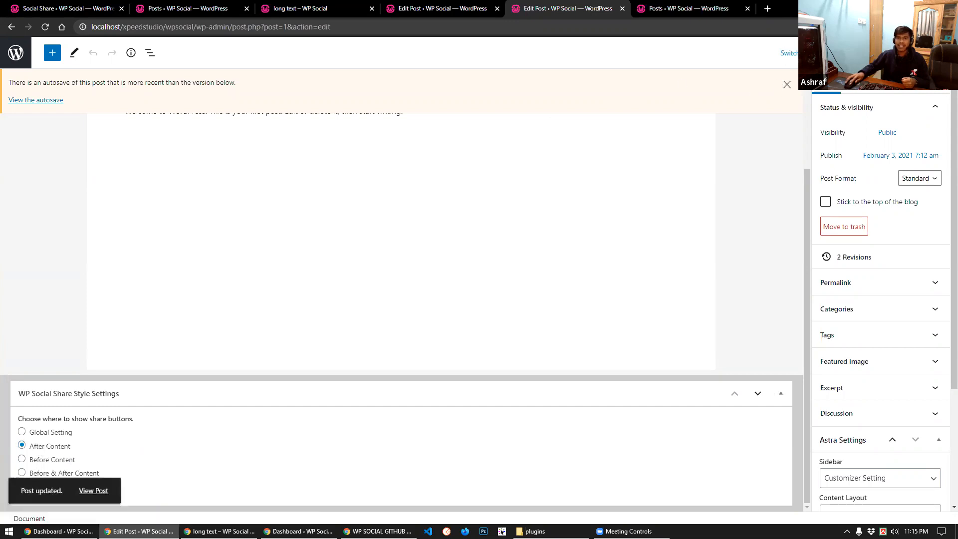
# Preview the updated post in a new tab and close both post editor tabs
pyautogui.click(427, 3)
pyautogui.click(549, 6)
pyautogui.click(849, 52)
pyautogui.click(761, 155)
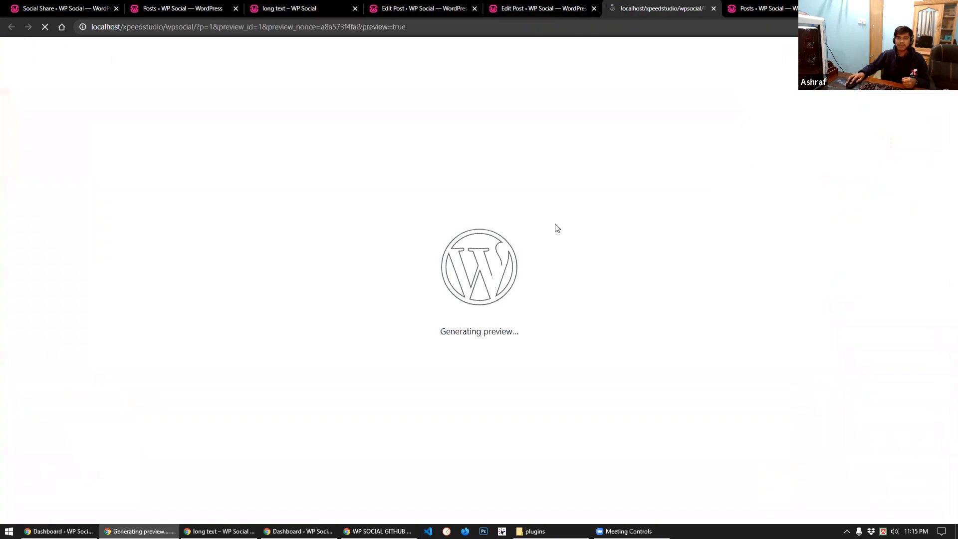
pyautogui.click(596, 9)
pyautogui.click(476, 11)
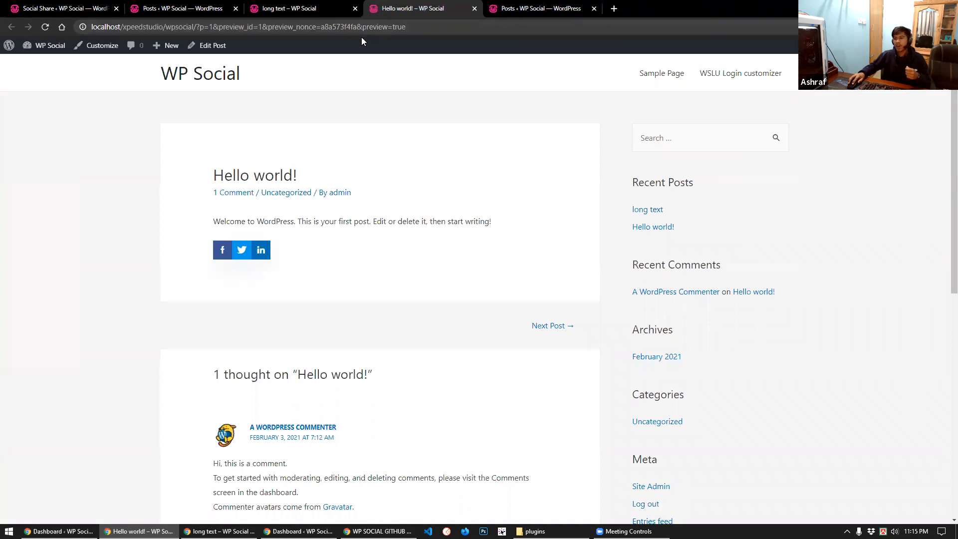
pyautogui.click(30, 8)
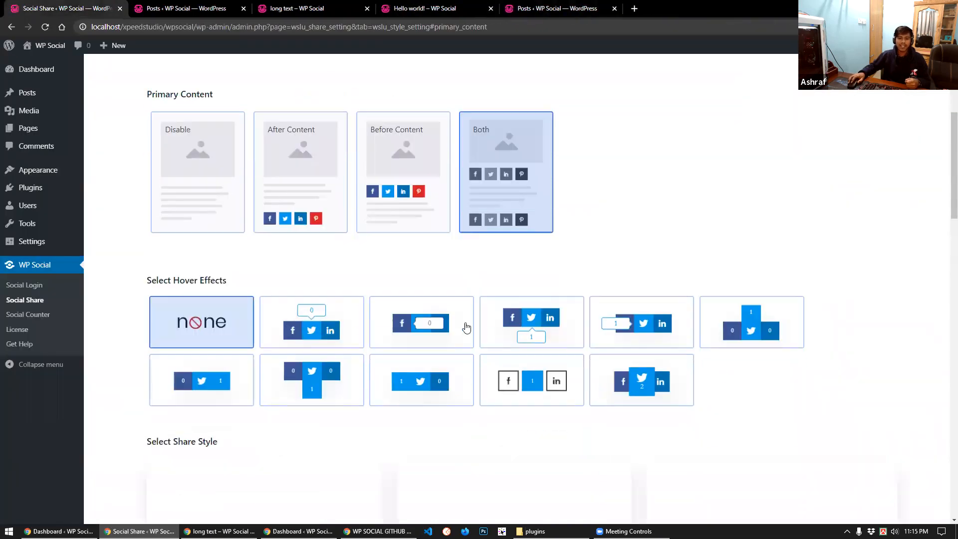
# Pick Top Tooltip under Select Hover Effects and save the share style settings
pyautogui.scroll(-2, 247, 240)
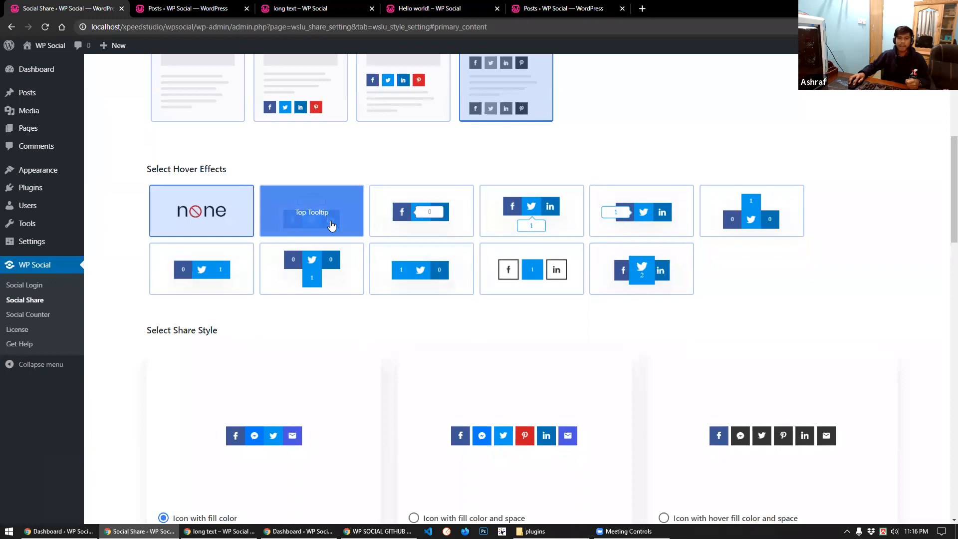
pyautogui.click(312, 223)
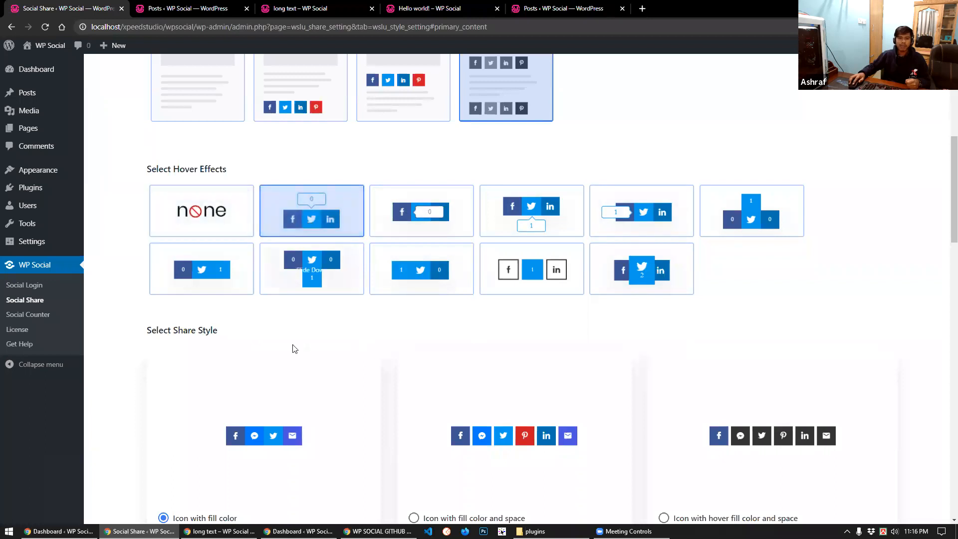
pyautogui.scroll(-15, 293, 395)
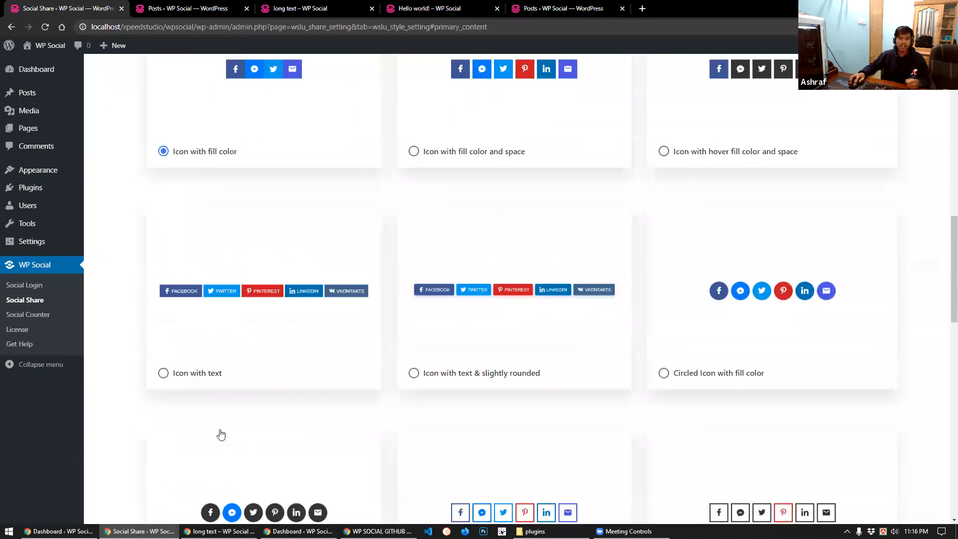
pyautogui.scroll(-3, 220, 436)
pyautogui.click(220, 432)
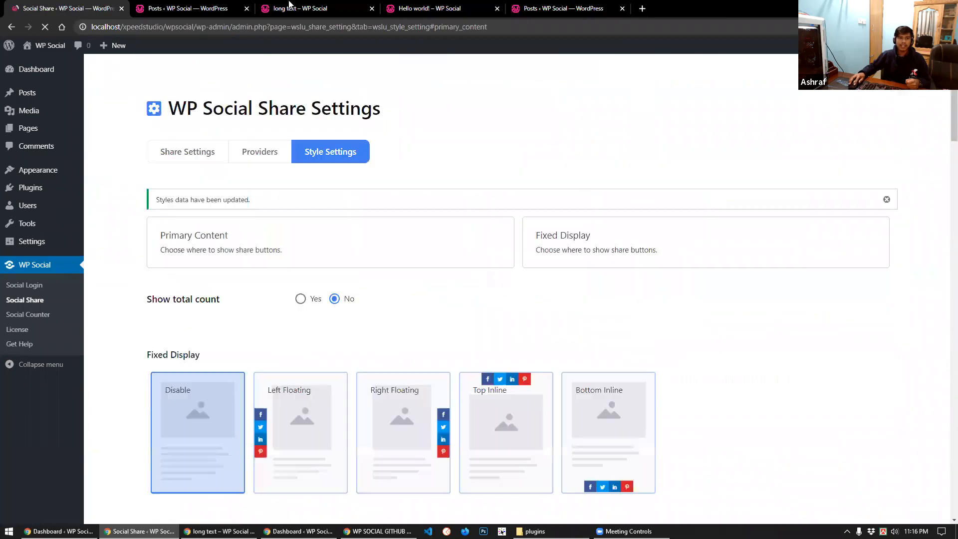
# Share the 'long text' post to Facebook so its tooltip shows a count of 1
pyautogui.hotkey('ctrl', '3')
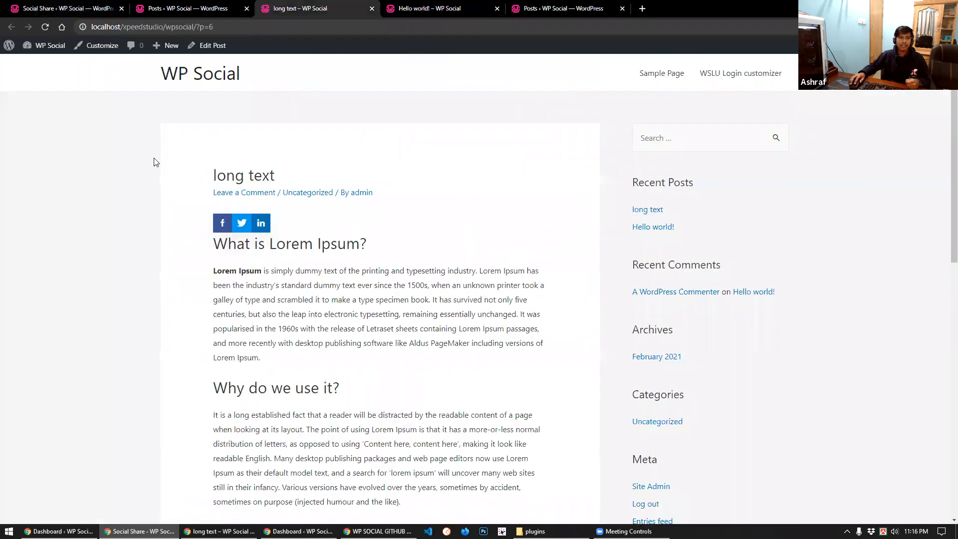
pyautogui.scroll(-5, 242, 225)
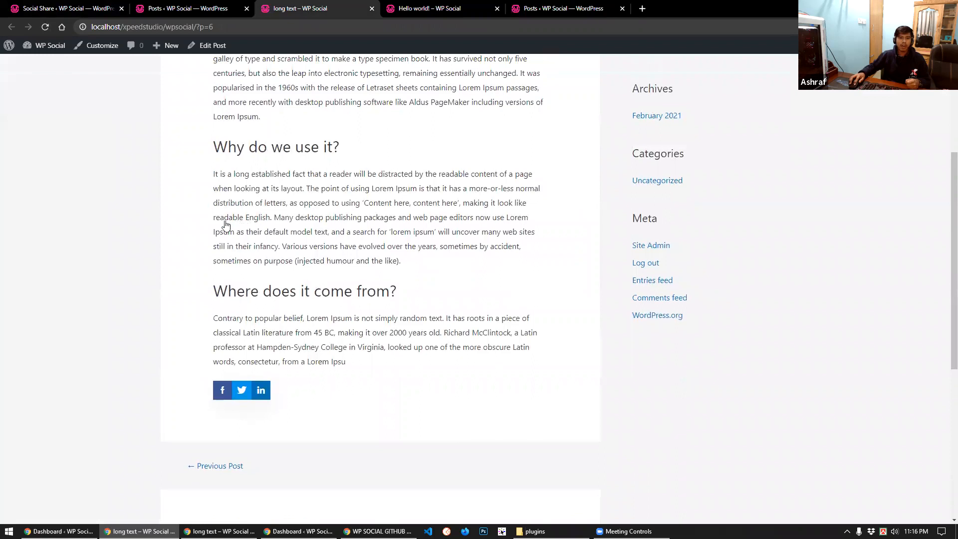
pyautogui.scroll(5, 243, 225)
pyautogui.click(225, 226)
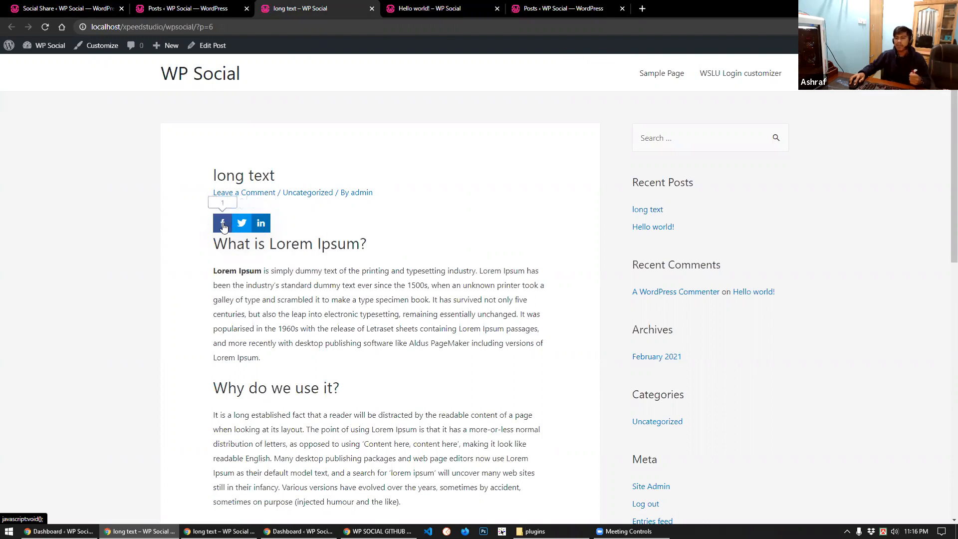
pyautogui.click(60, 8)
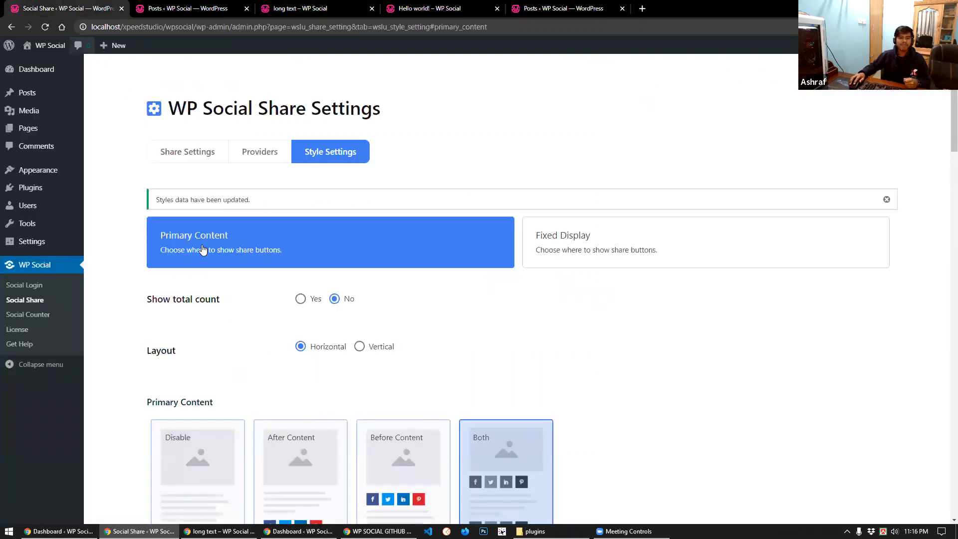
# Select 'Rounded filled icon with text' under Select Share Style
pyautogui.scroll(-3, 224, 329)
pyautogui.scroll(-1, 254, 328)
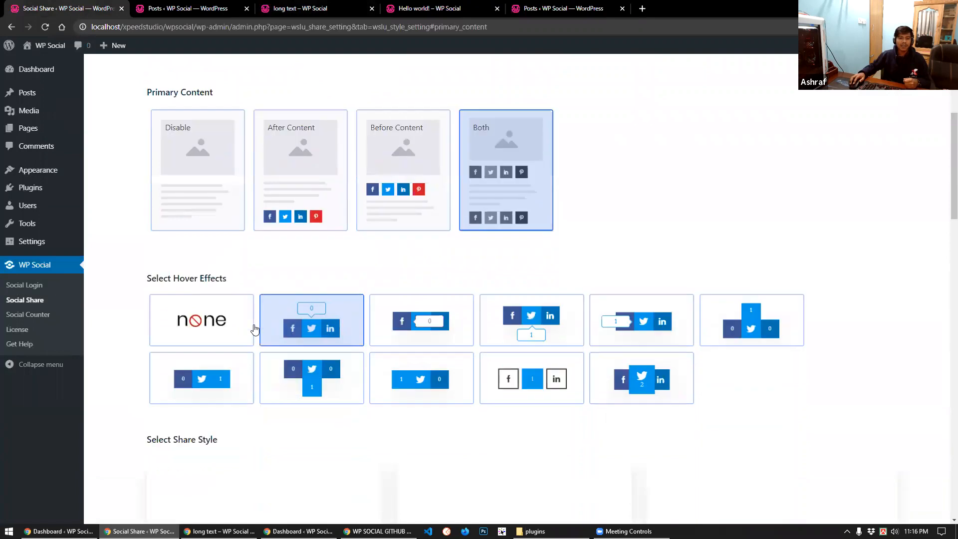
pyautogui.scroll(-5, 249, 315)
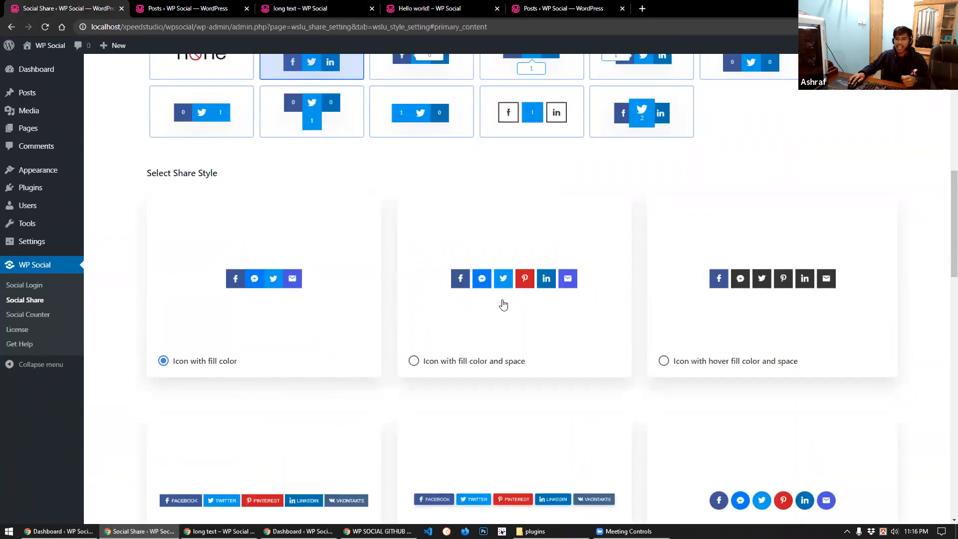
pyautogui.scroll(-2, 684, 237)
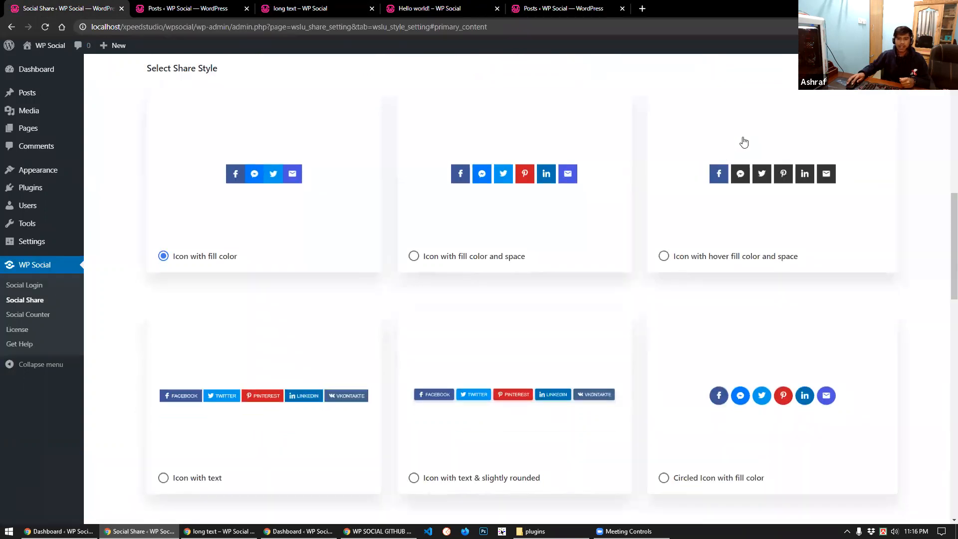
pyautogui.scroll(-2, 744, 142)
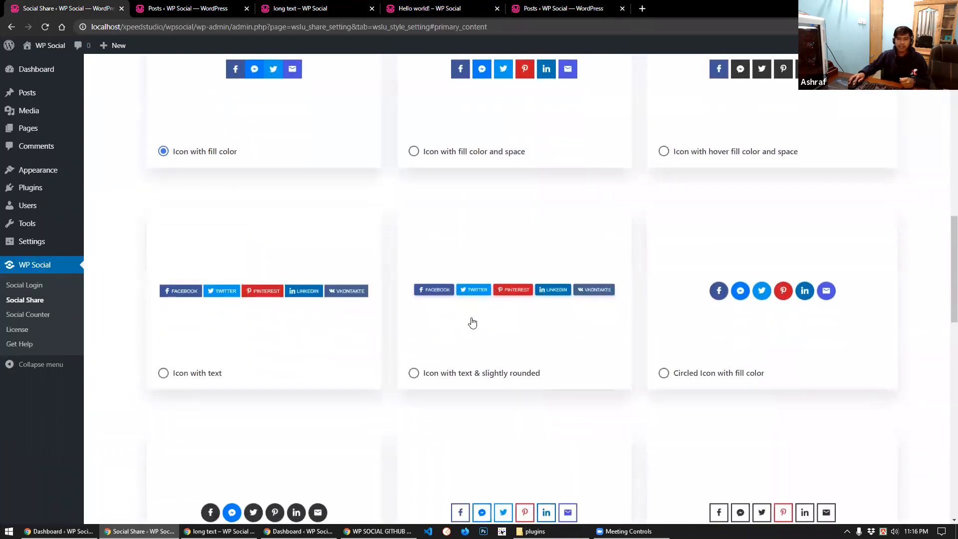
pyautogui.scroll(-1, 672, 296)
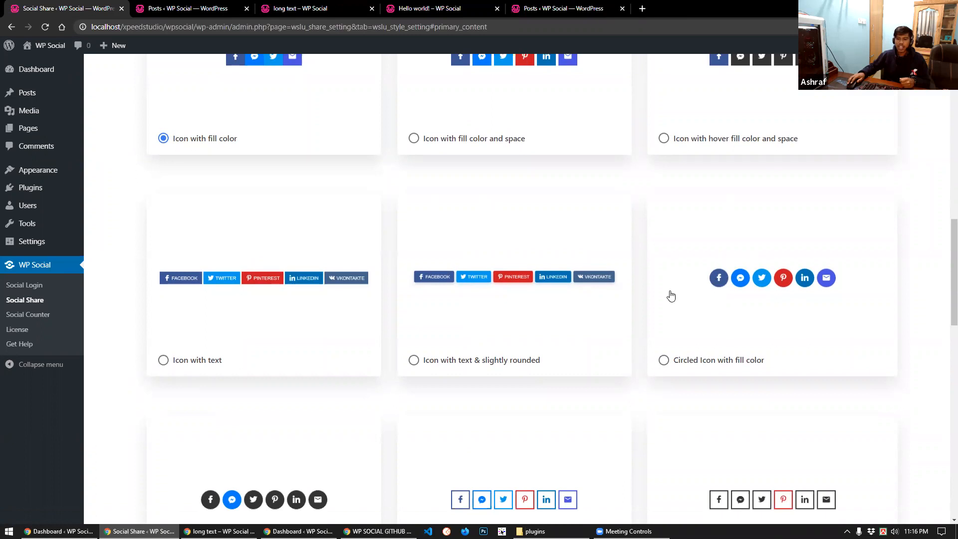
pyautogui.scroll(-8, 672, 296)
pyautogui.scroll(-1, 393, 318)
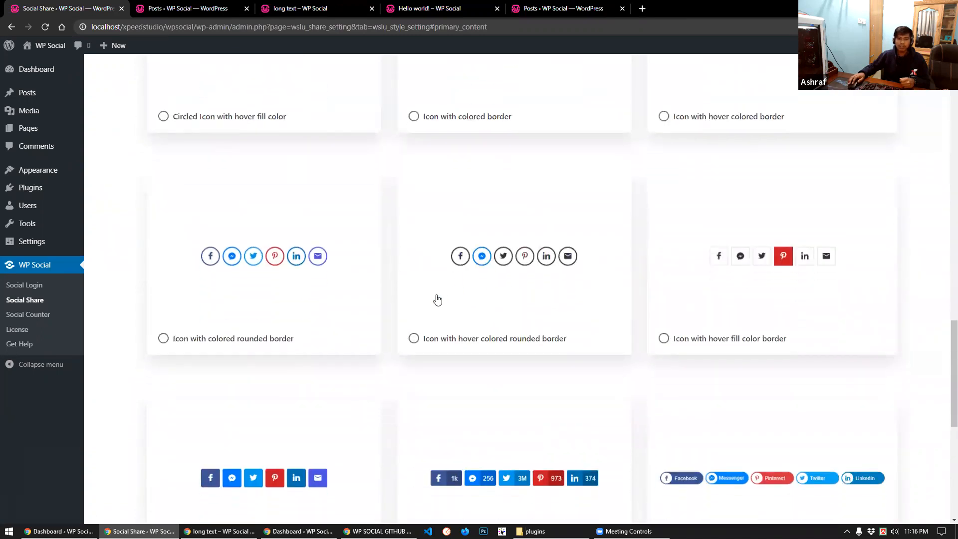
pyautogui.scroll(-3, 438, 299)
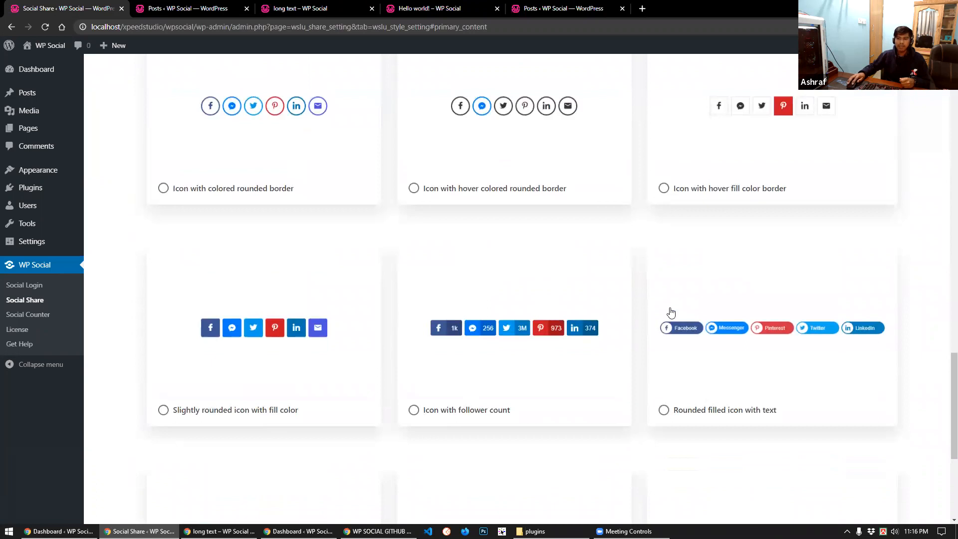
pyautogui.scroll(-3, 672, 312)
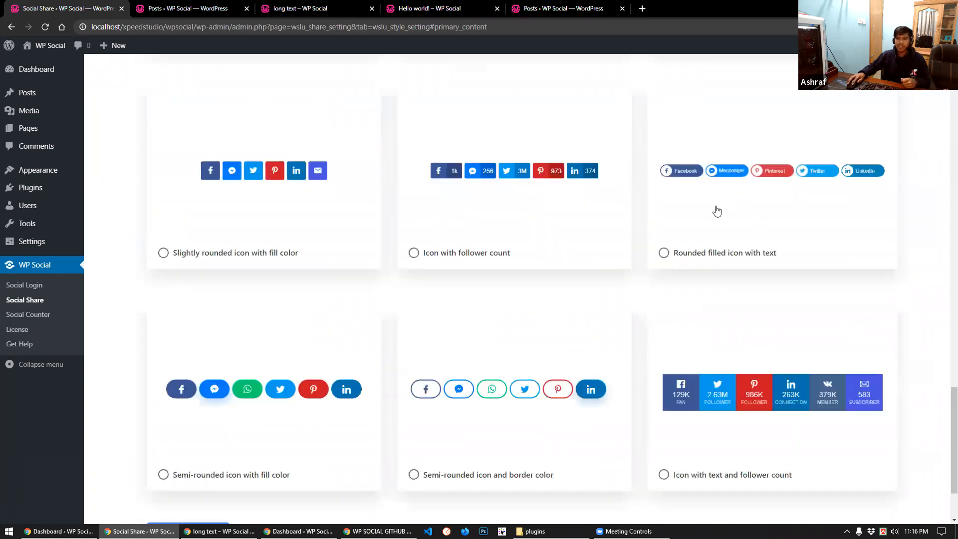
pyautogui.click(719, 232)
# Save the share style and reload the long text post to see the rounded labelled buttons
pyautogui.scroll(-1, 344, 258)
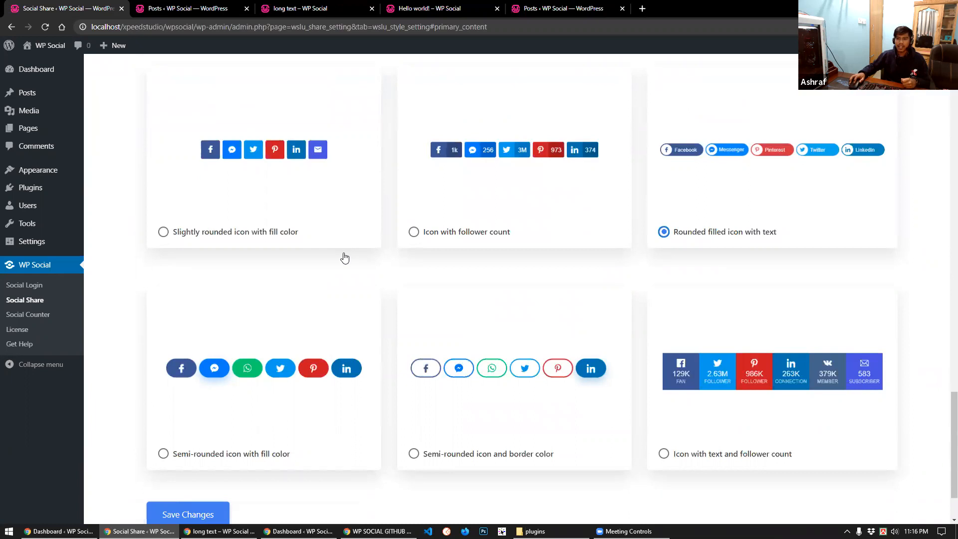
pyautogui.scroll(-2, 279, 399)
pyautogui.click(202, 440)
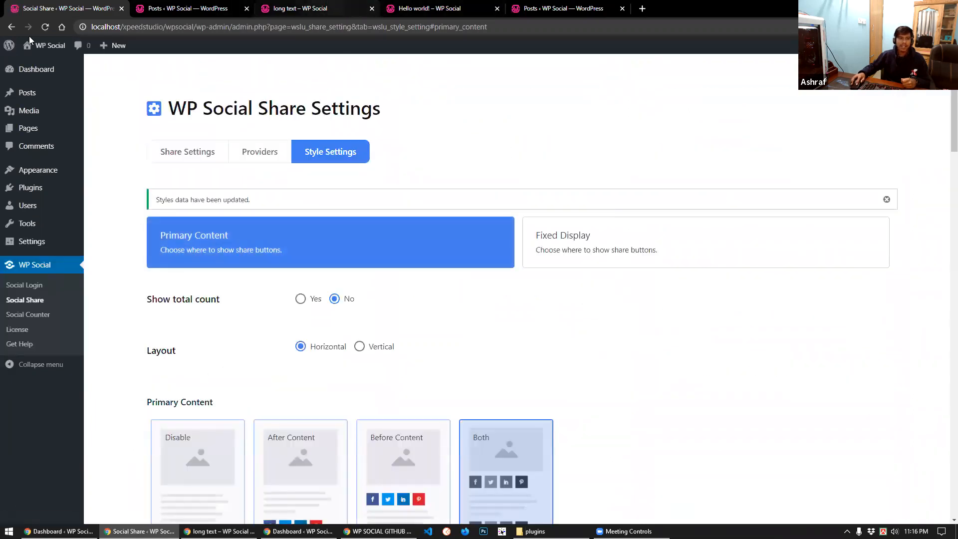
pyautogui.click(309, 9)
pyautogui.click(46, 28)
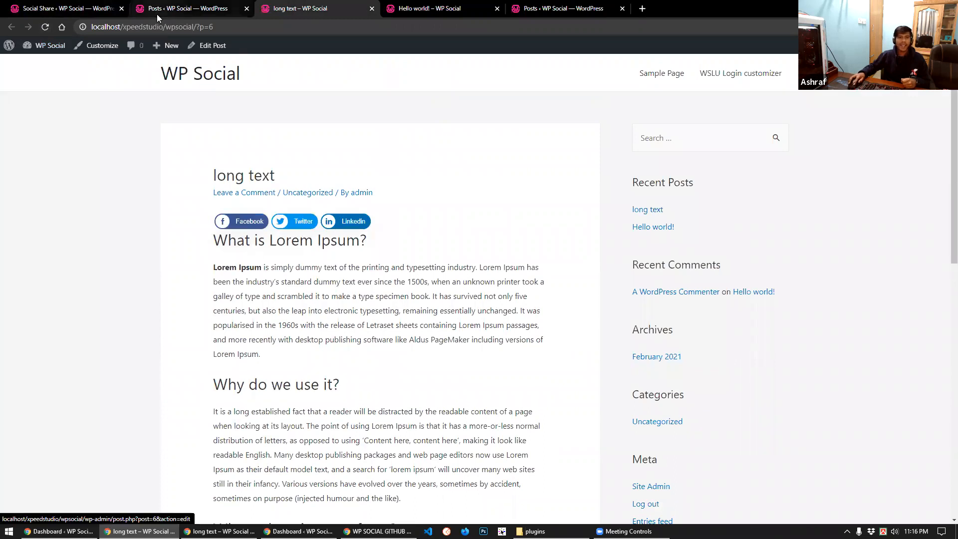
# Set the share buttons layout to Vertical in the WP Social share settings
pyautogui.click(90, 9)
pyautogui.scroll(-2, 239, 260)
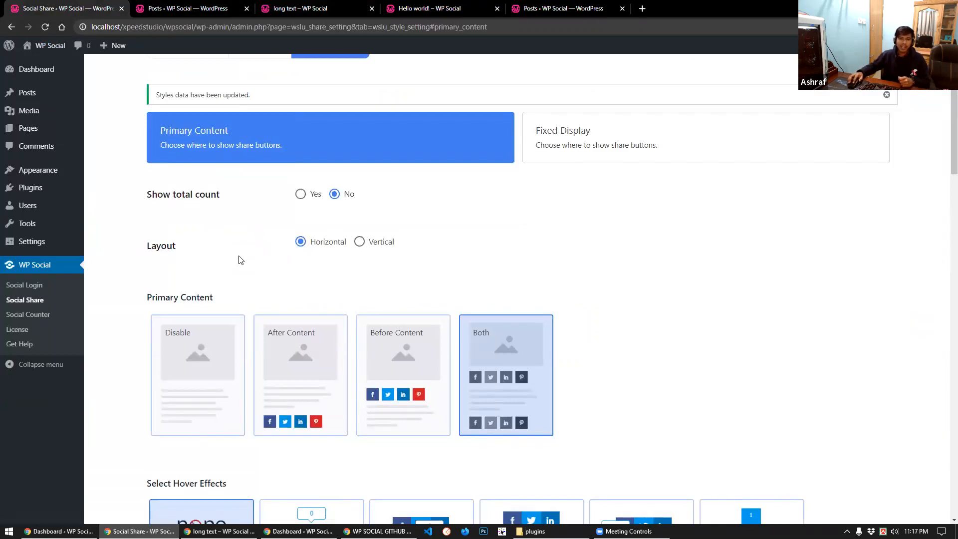
pyautogui.click(361, 242)
# Choose 'Semi-rounded icon and border color', save, and reload the long text post
pyautogui.scroll(-10, 364, 241)
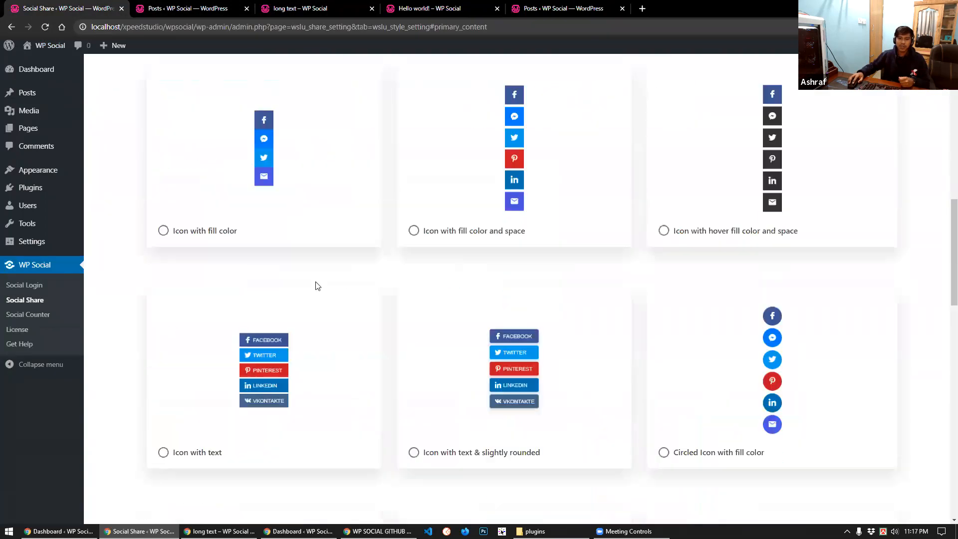
pyautogui.scroll(-1, 407, 313)
pyautogui.scroll(-13, 399, 309)
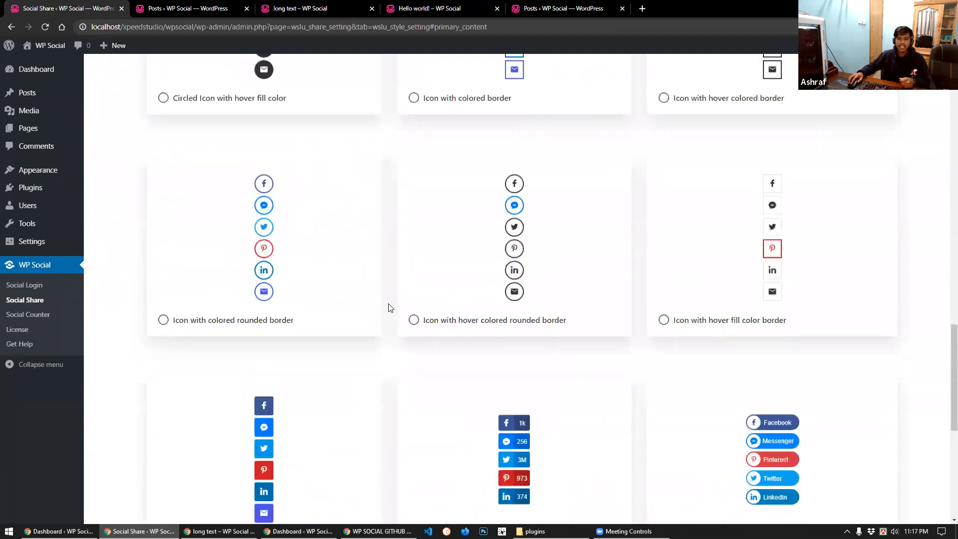
pyautogui.scroll(-6, 389, 306)
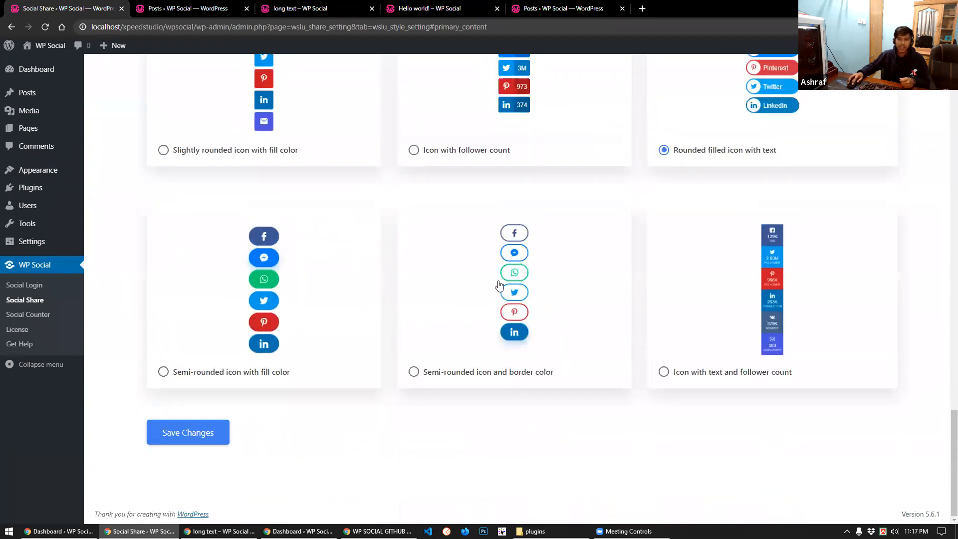
pyautogui.click(497, 285)
pyautogui.click(207, 430)
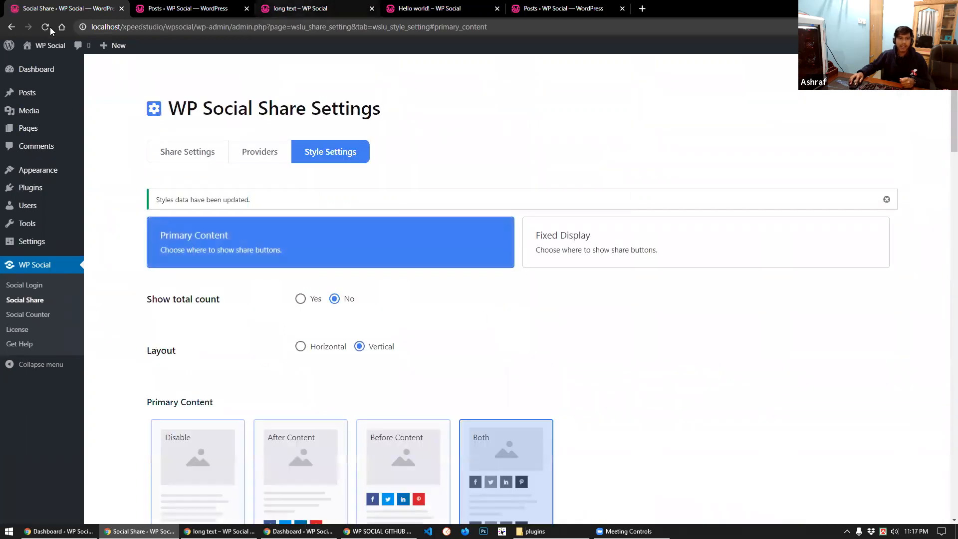
pyautogui.hotkey('ctrl', '3')
pyautogui.press('F5')
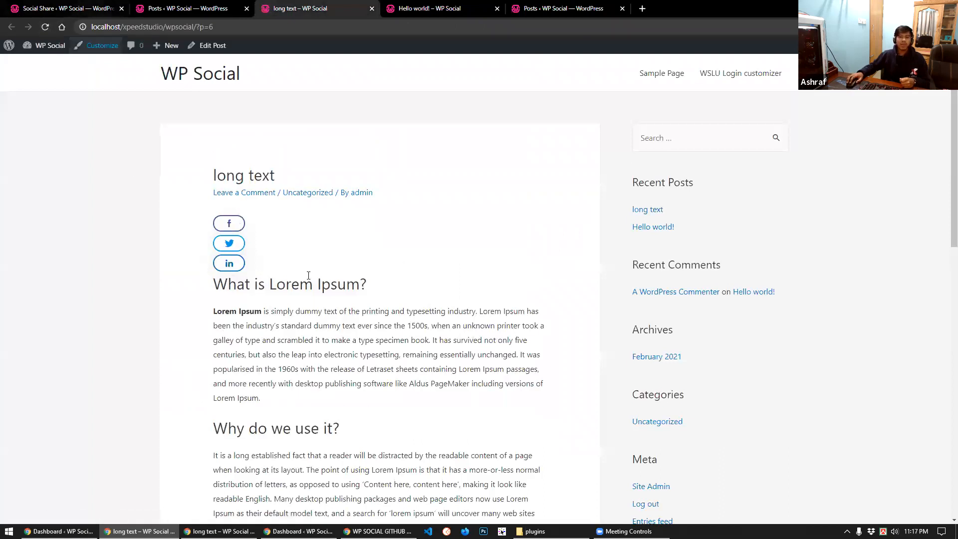
# Check the vertically stacked bordered share buttons on the long text post, then return to Share Settings
pyautogui.scroll(-2, 357, 324)
pyautogui.scroll(-3, 230, 219)
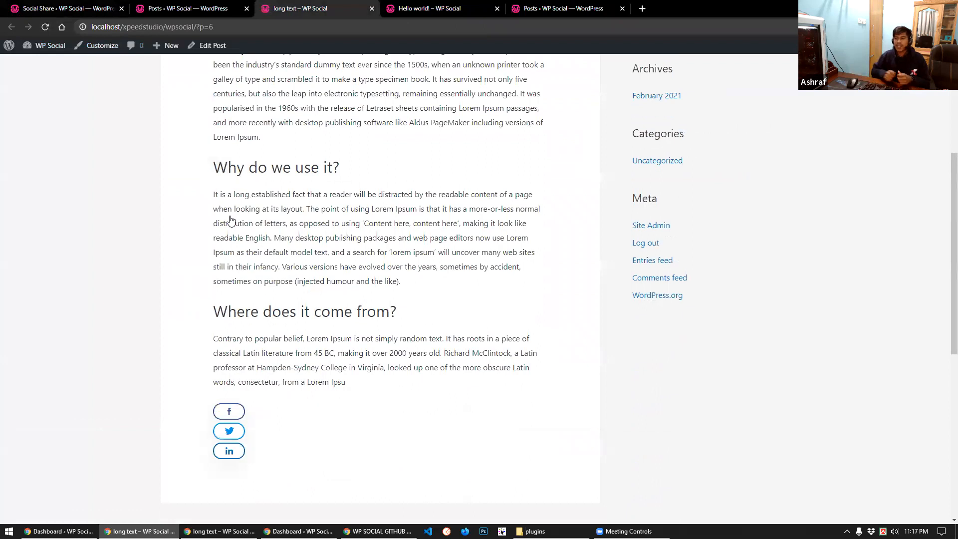
pyautogui.scroll(4, 230, 220)
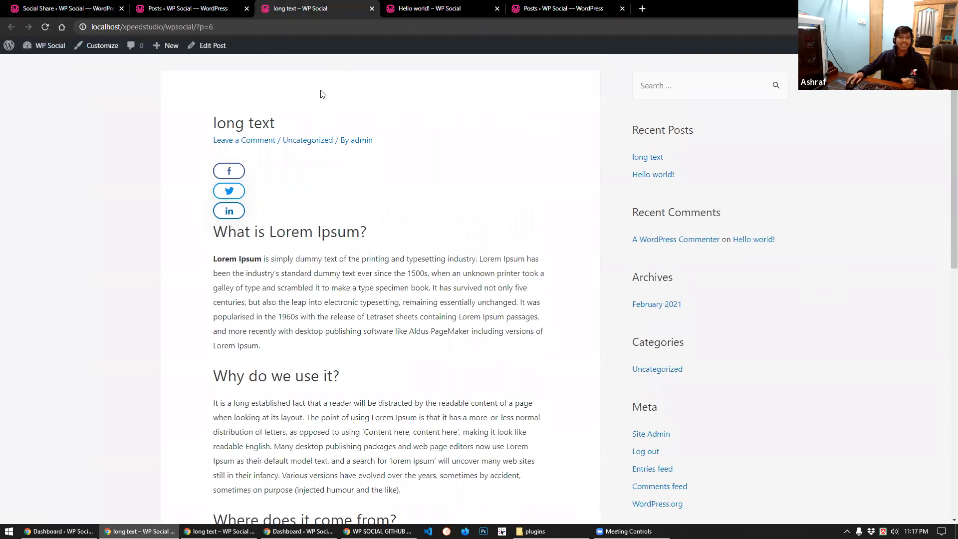
pyautogui.click(64, 4)
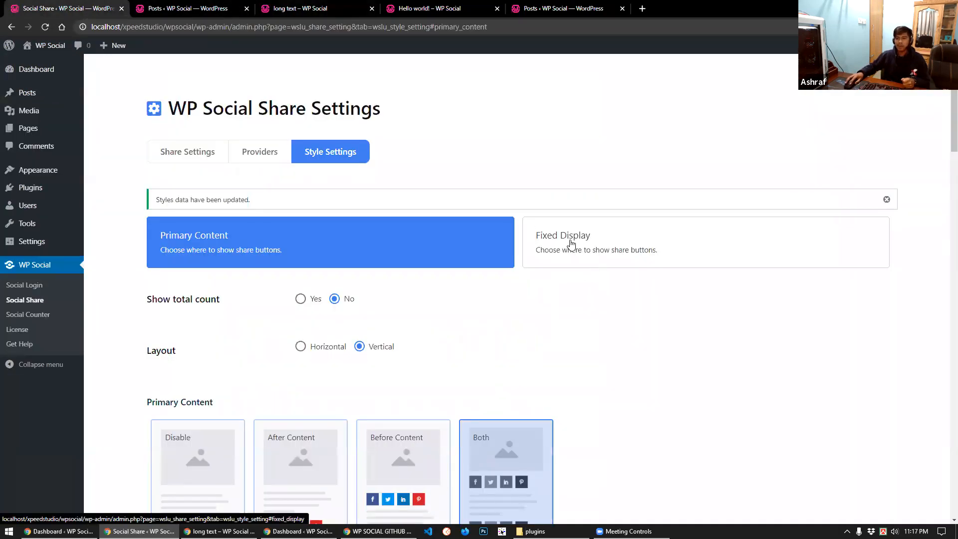
# Choose Right Floating for the Fixed Display share buttons
pyautogui.click(612, 246)
pyautogui.scroll(-1, 348, 332)
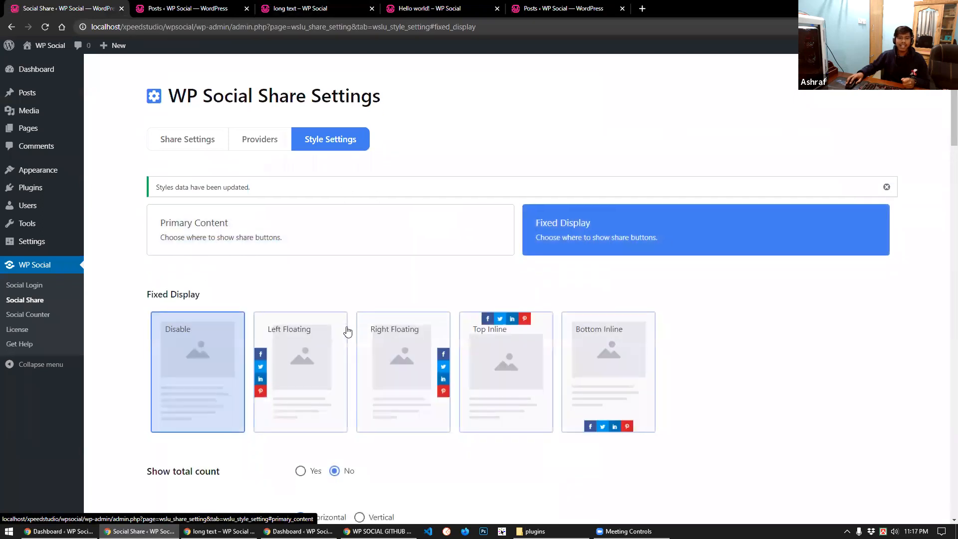
pyautogui.scroll(-2, 348, 332)
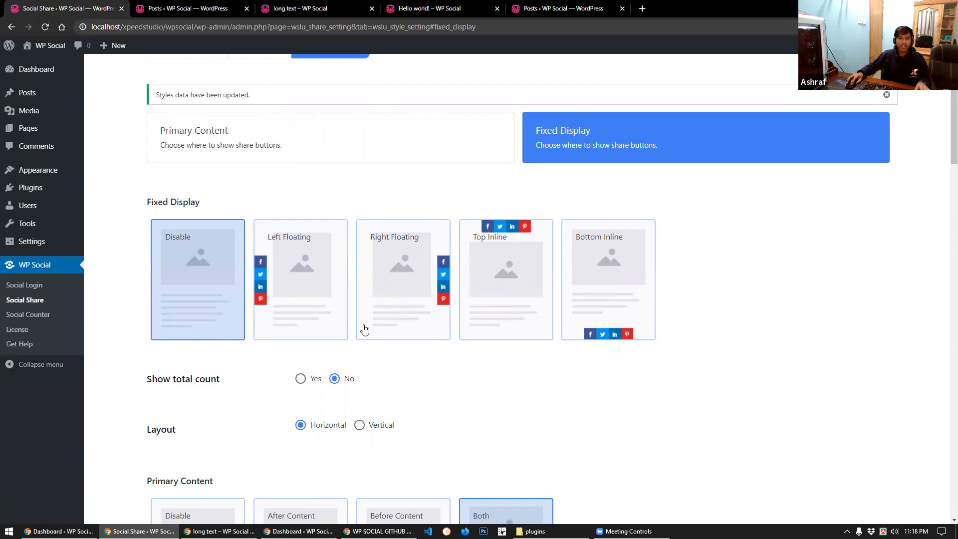
pyautogui.click(405, 264)
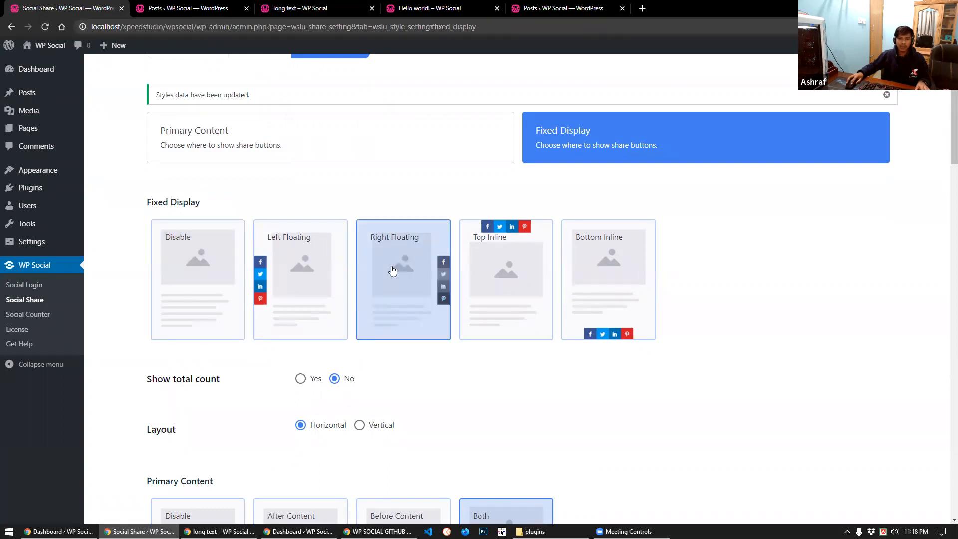
# Save the Fixed Display settings and reload the long text post
pyautogui.scroll(-3, 314, 306)
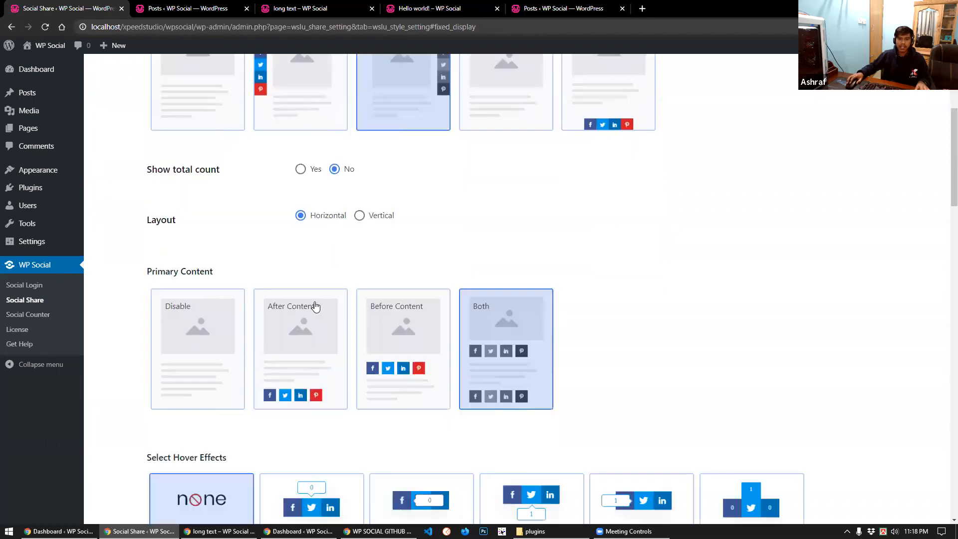
pyautogui.scroll(-4, 315, 306)
pyautogui.scroll(-1, 366, 290)
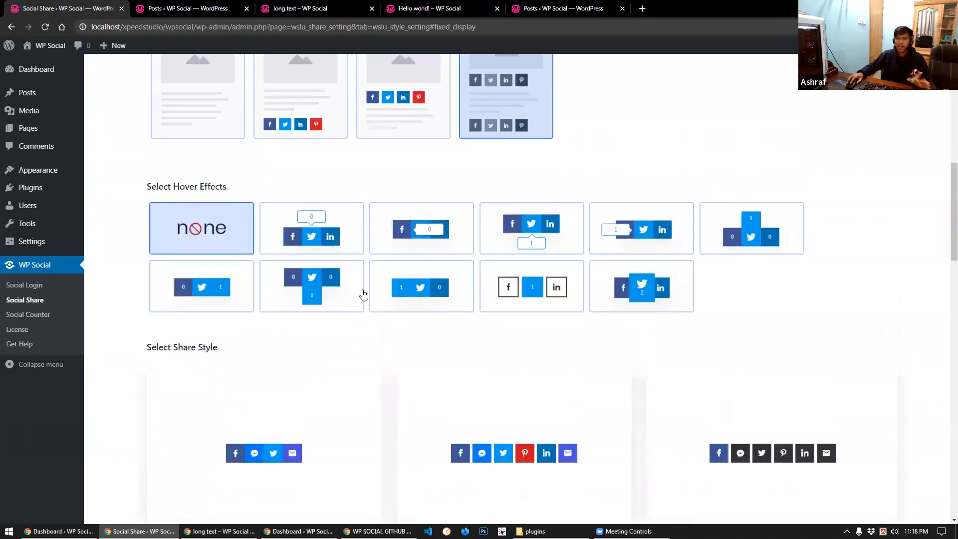
pyautogui.scroll(1, 364, 296)
pyautogui.scroll(-8, 274, 396)
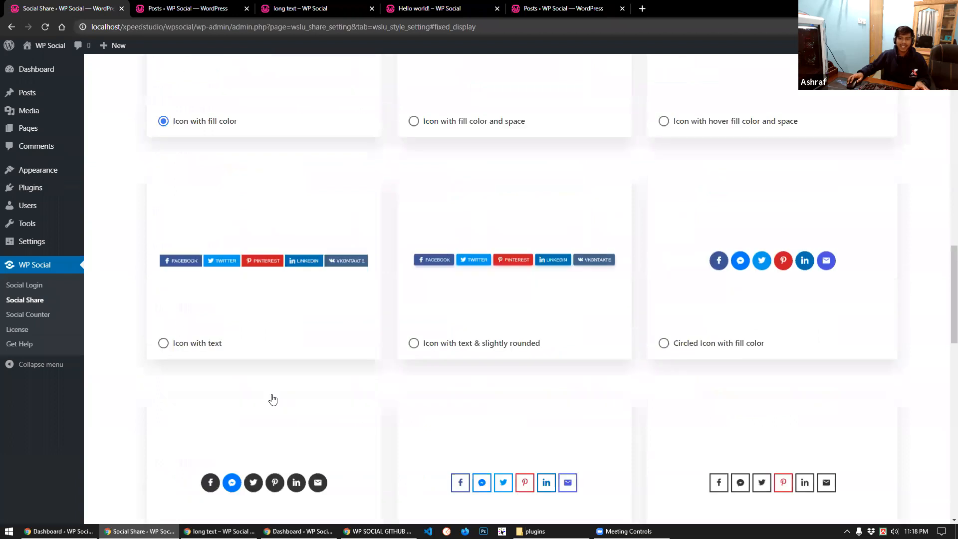
pyautogui.scroll(-4, 272, 399)
pyautogui.scroll(-11, 250, 415)
pyautogui.click(198, 445)
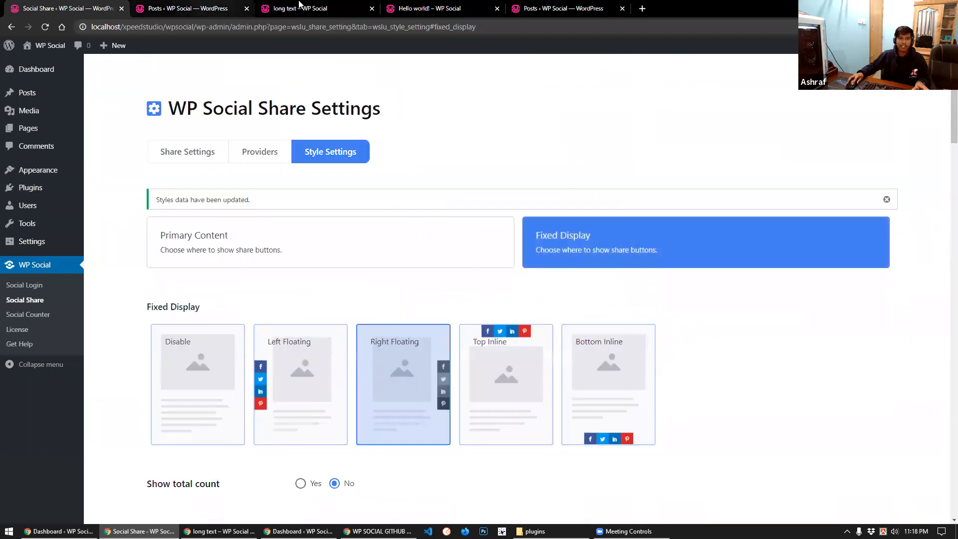
pyautogui.click(300, 4)
pyautogui.click(44, 26)
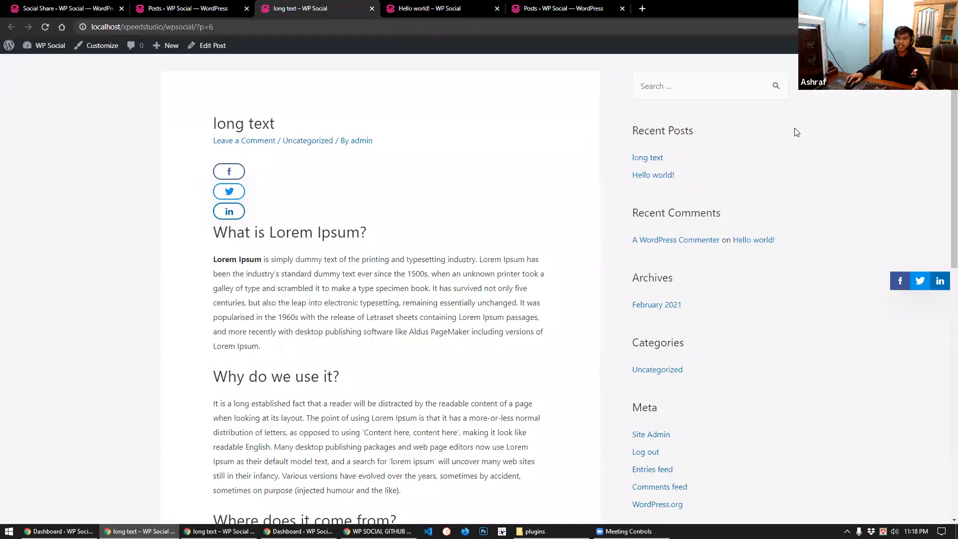
# Inspect the right floating share bar on the post, then return to the share settings
pyautogui.scroll(-5, 893, 325)
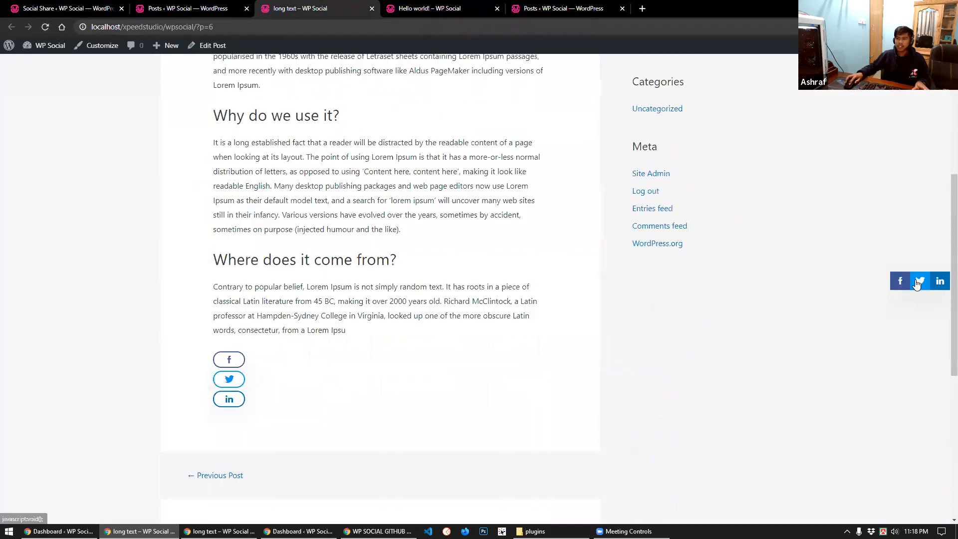
pyautogui.scroll(6, 669, 281)
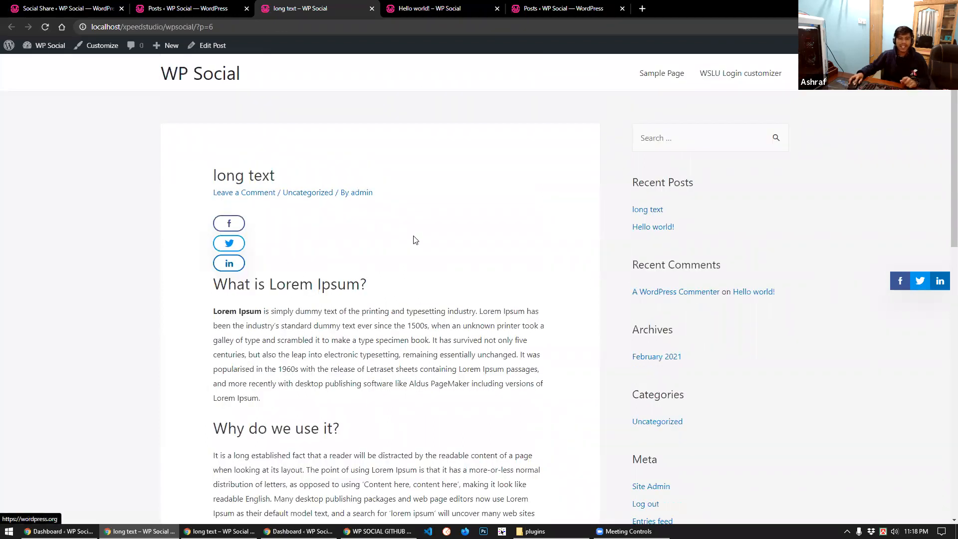
pyautogui.hotkey('ctrl', '1')
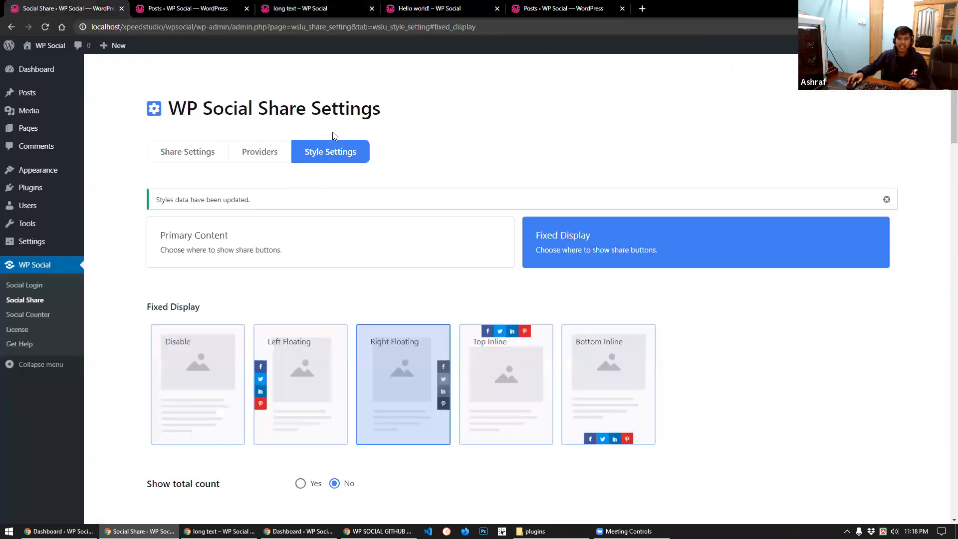
# Set the Fixed Display share style to 'Icon with fill color and space' and save it
pyautogui.scroll(-15, 287, 401)
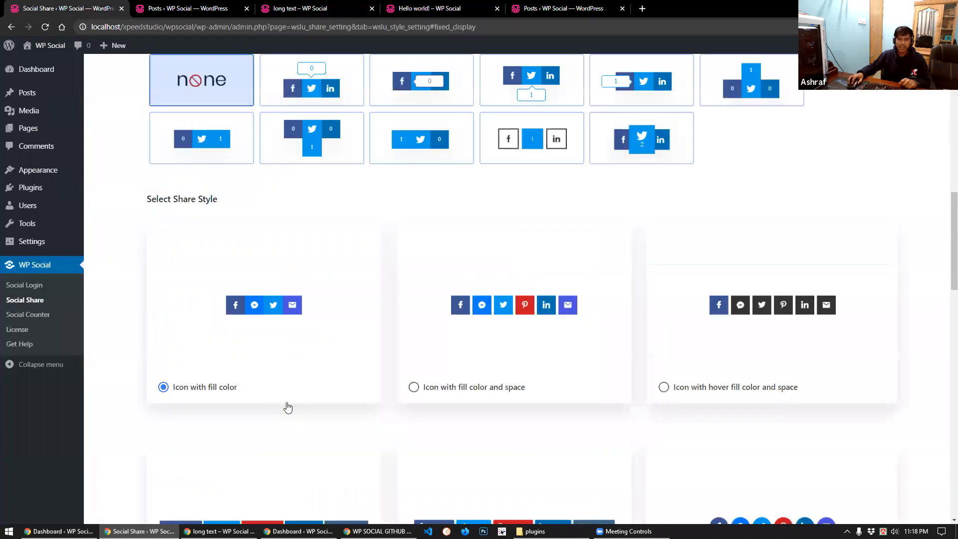
pyautogui.scroll(-2, 288, 405)
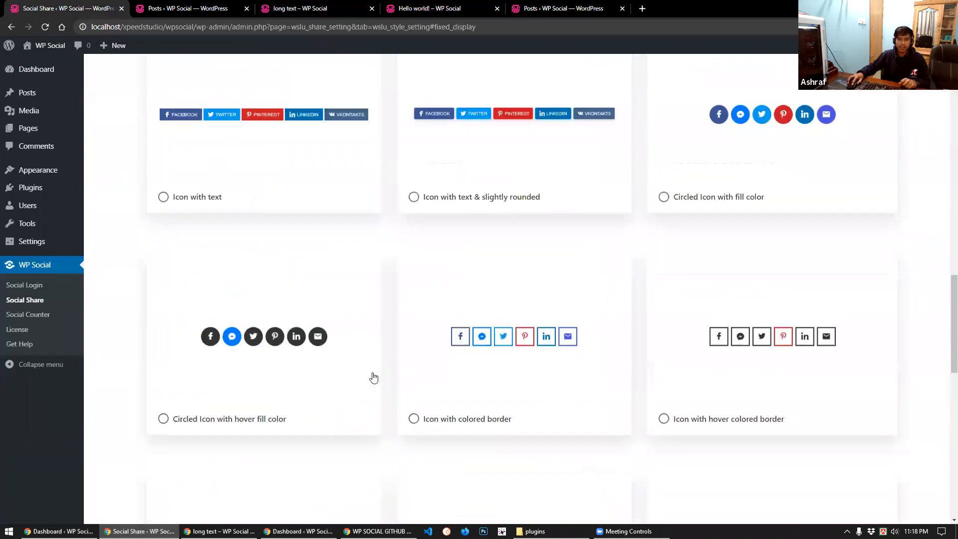
pyautogui.scroll(10, 373, 379)
pyautogui.scroll(-3, 364, 410)
pyautogui.scroll(-14, 349, 442)
pyautogui.scroll(6, 381, 422)
pyautogui.click(478, 349)
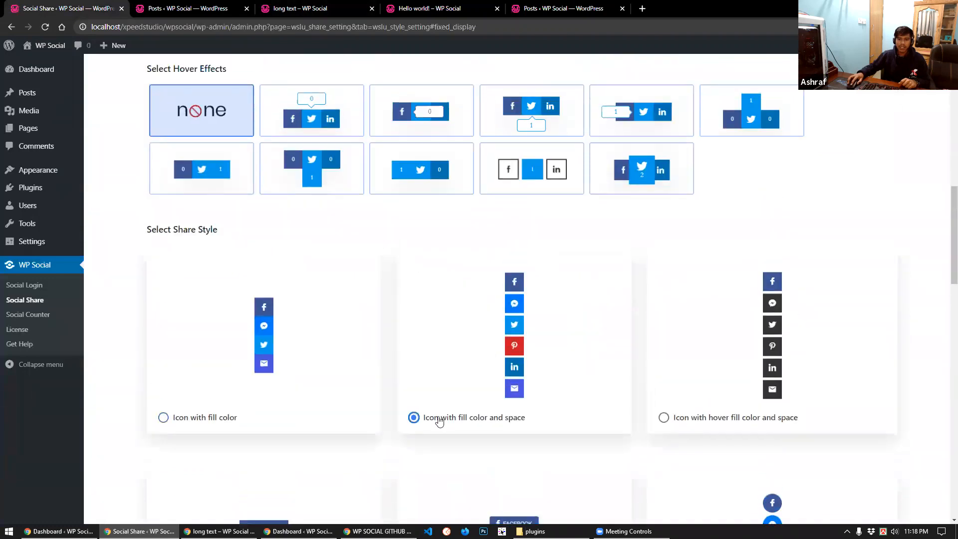
pyautogui.scroll(5, 437, 424)
pyautogui.scroll(-14, 434, 444)
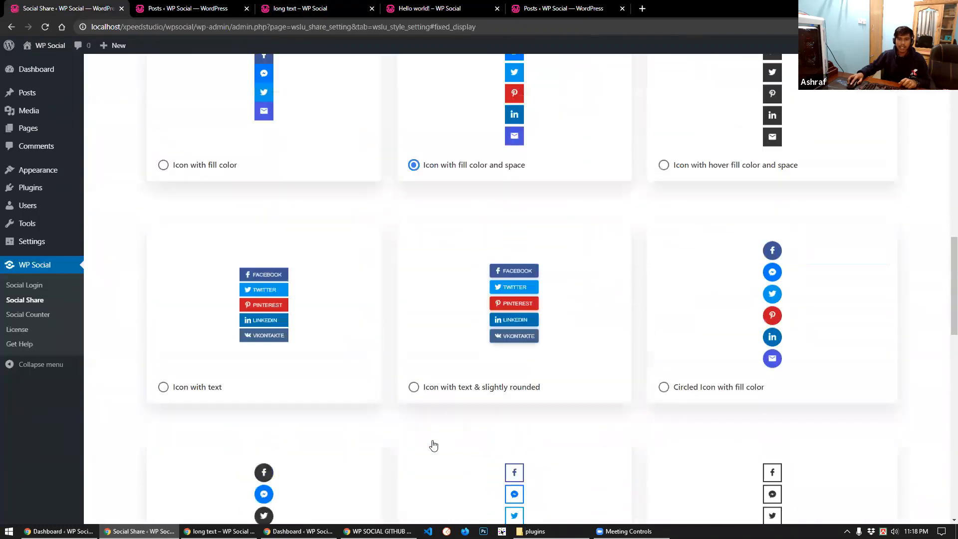
pyautogui.scroll(7, 432, 445)
pyautogui.scroll(-8, 429, 446)
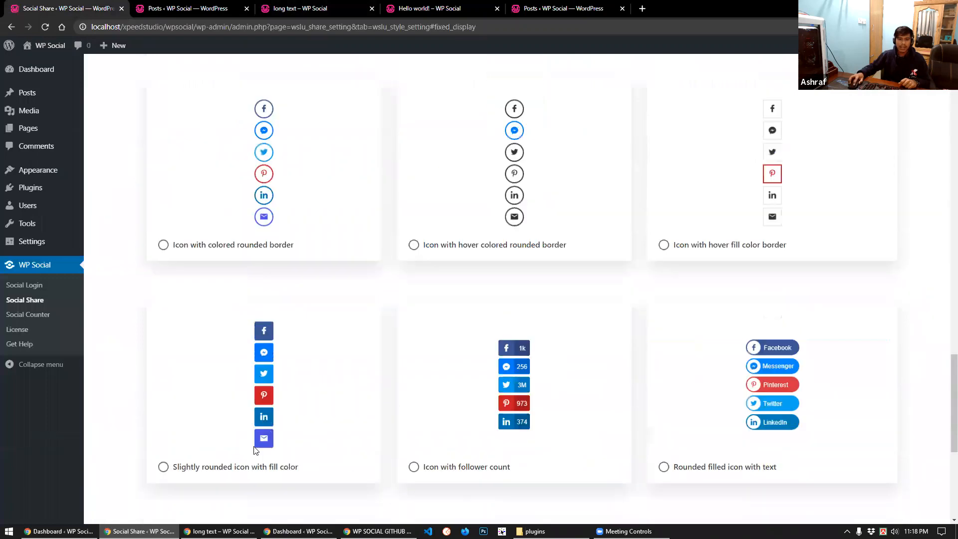
pyautogui.click(187, 434)
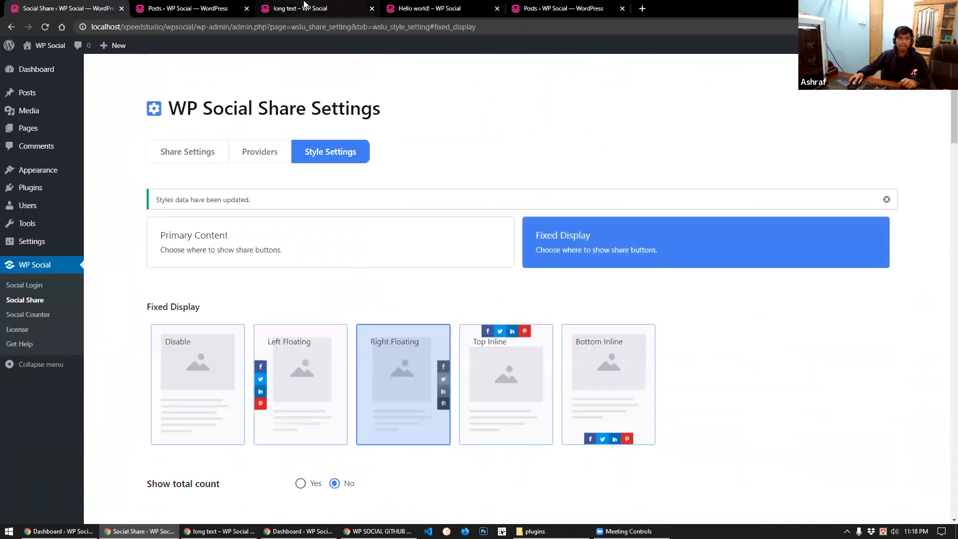
pyautogui.click(300, 8)
# Reload the long text post and check the top share buttons and the right-side floating bar
pyautogui.click(44, 30)
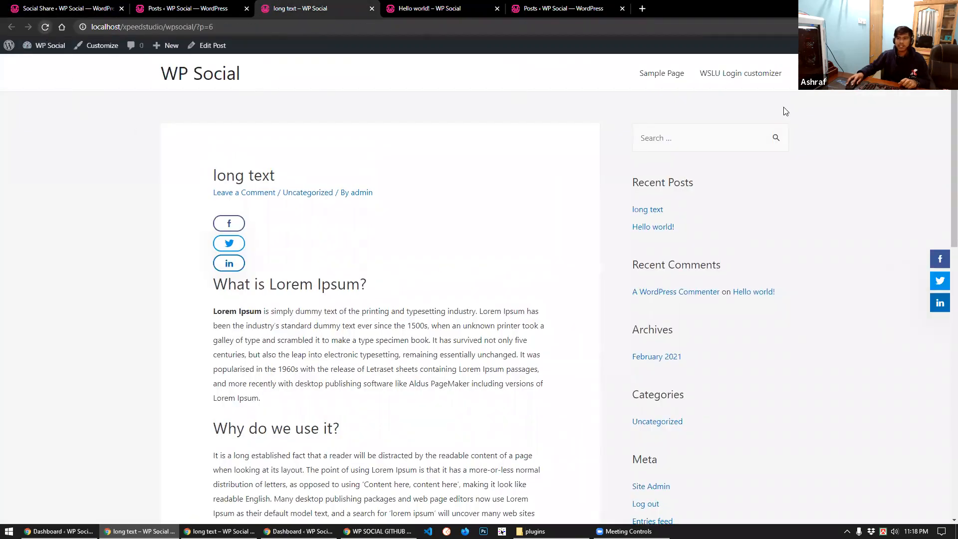
pyautogui.scroll(-15, 941, 325)
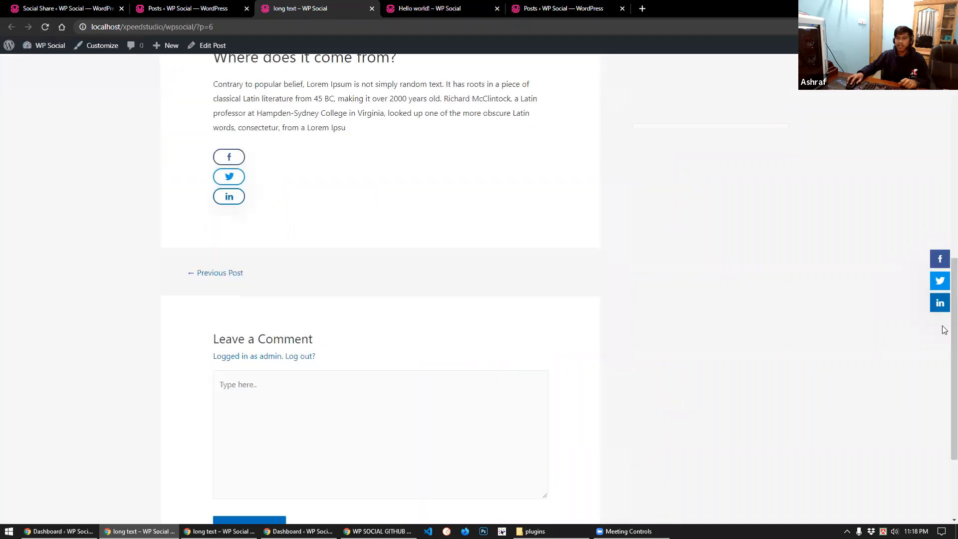
pyautogui.scroll(15, 942, 299)
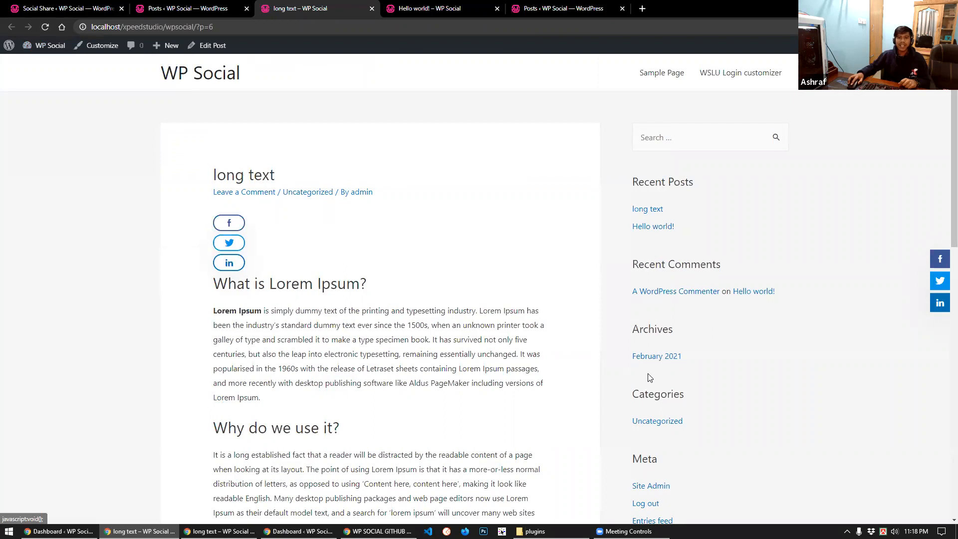
pyautogui.scroll(-15, 648, 378)
pyautogui.scroll(6, 643, 378)
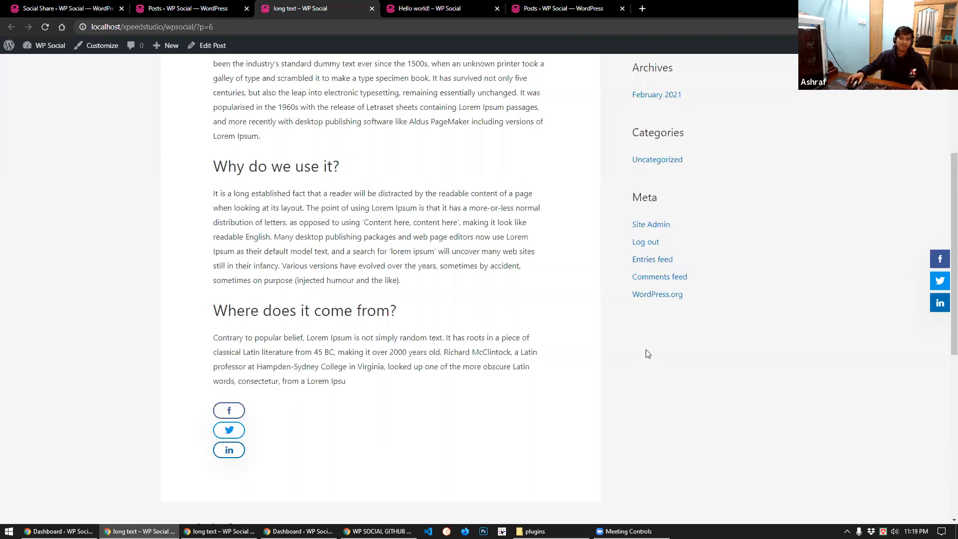
pyautogui.scroll(1, 543, 322)
pyautogui.scroll(3, 543, 322)
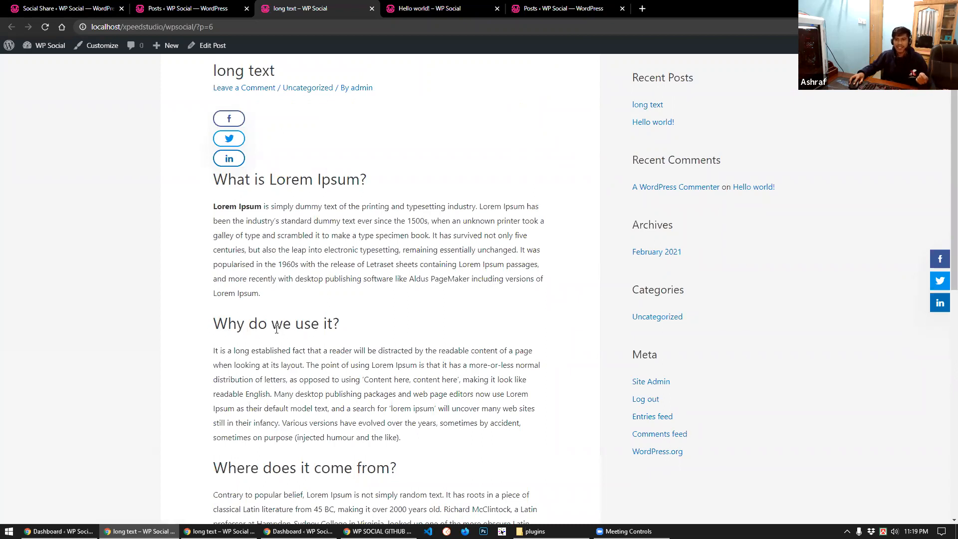
# Select the [xs_social_share] shortcode in the general Share Settings, then go to the Posts list
pyautogui.click(50, 8)
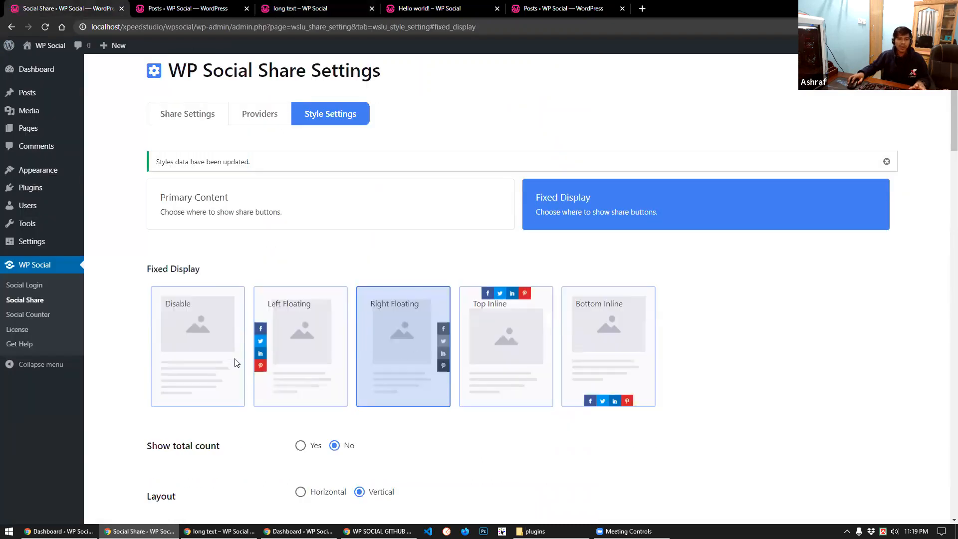
pyautogui.scroll(-5, 240, 370)
pyautogui.scroll(7, 201, 230)
pyautogui.click(174, 149)
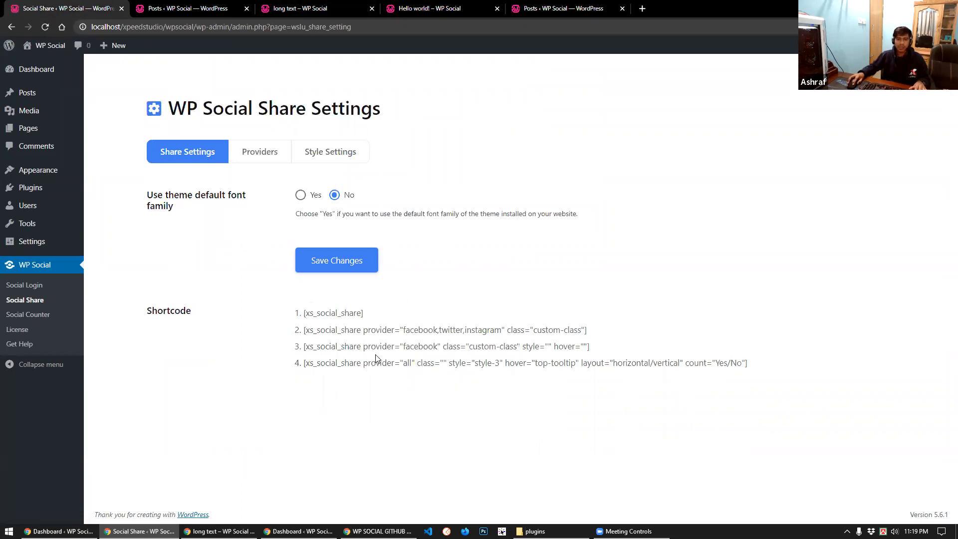
pyautogui.moveTo(367, 316); pyautogui.dragTo(305, 314)
pyautogui.hotkey('ctrl', 'c')
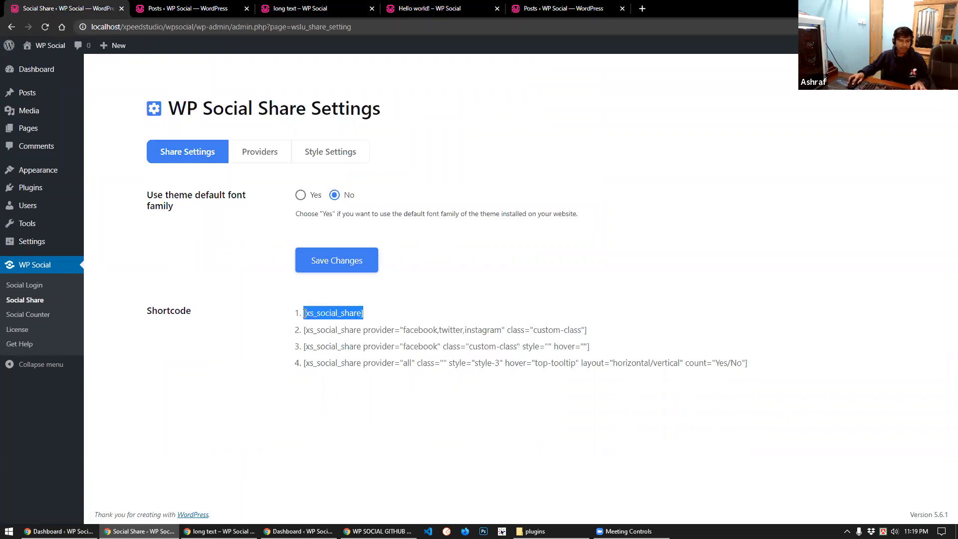
pyautogui.click(186, 8)
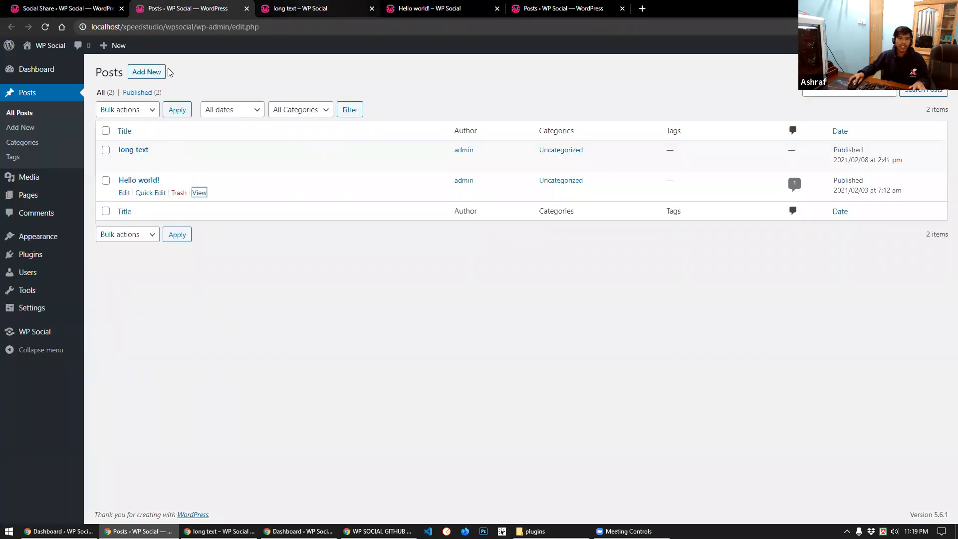
# Add a Shortcode block with [xs_social_share] below the 'Why do we use it?' heading
pyautogui.hotkey('ctrl', 'Tab')
pyautogui.click(207, 45)
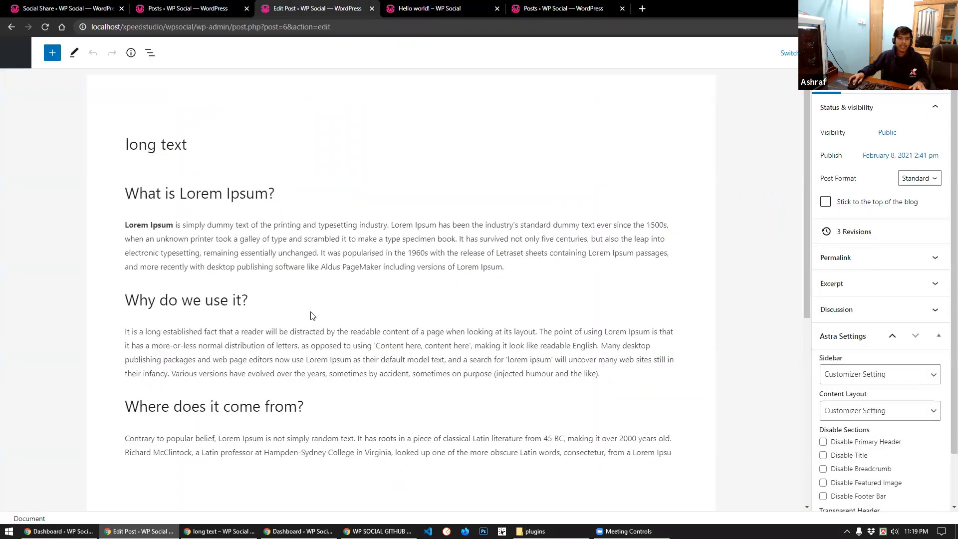
pyautogui.click(265, 302)
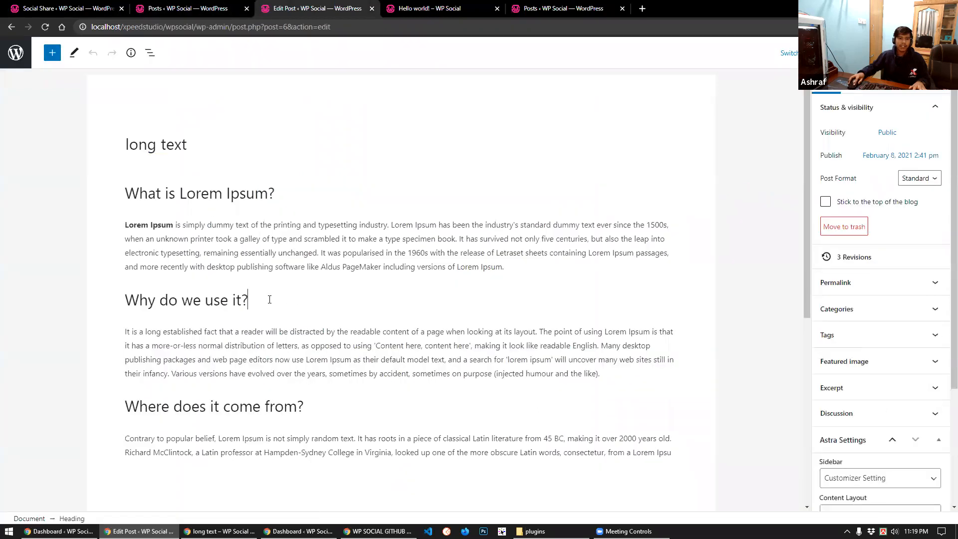
pyautogui.press('Return')
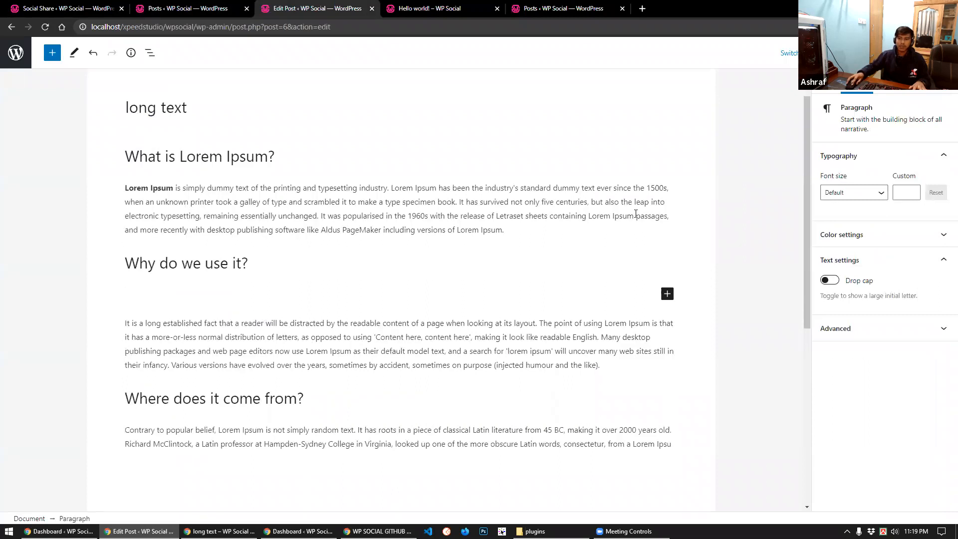
pyautogui.click(667, 293)
pyautogui.write('shor')
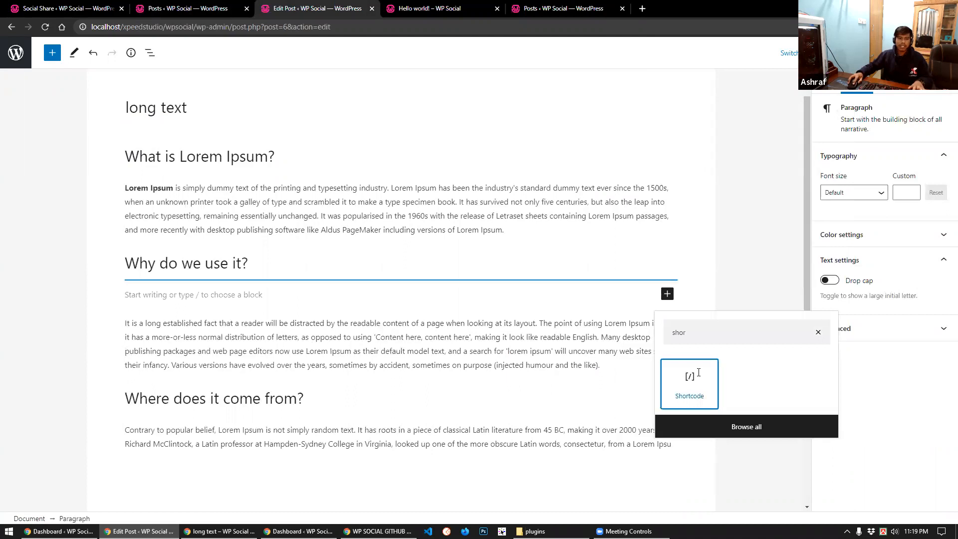
pyautogui.click(691, 386)
pyautogui.hotkey('ctrl', 'v')
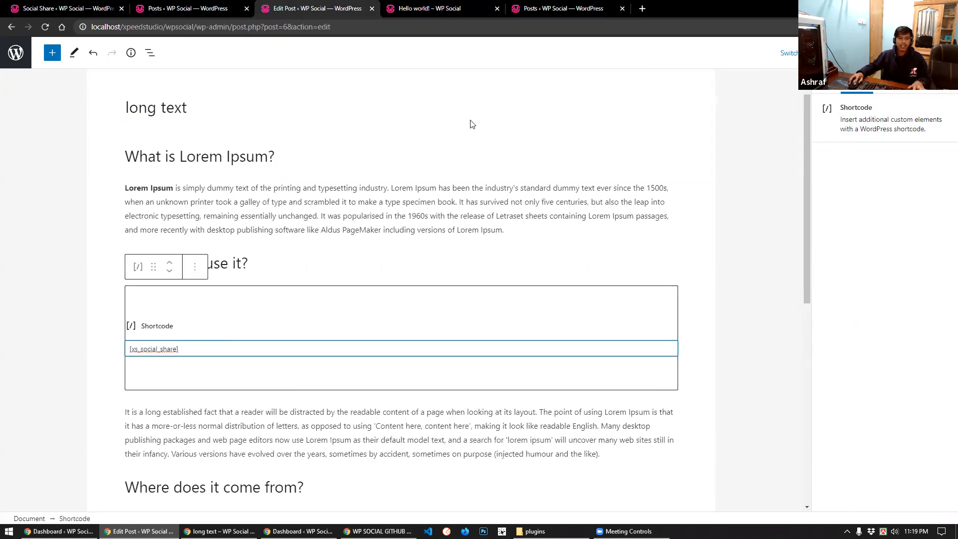
# Update the long text post and preview it in a new tab
pyautogui.click(887, 53)
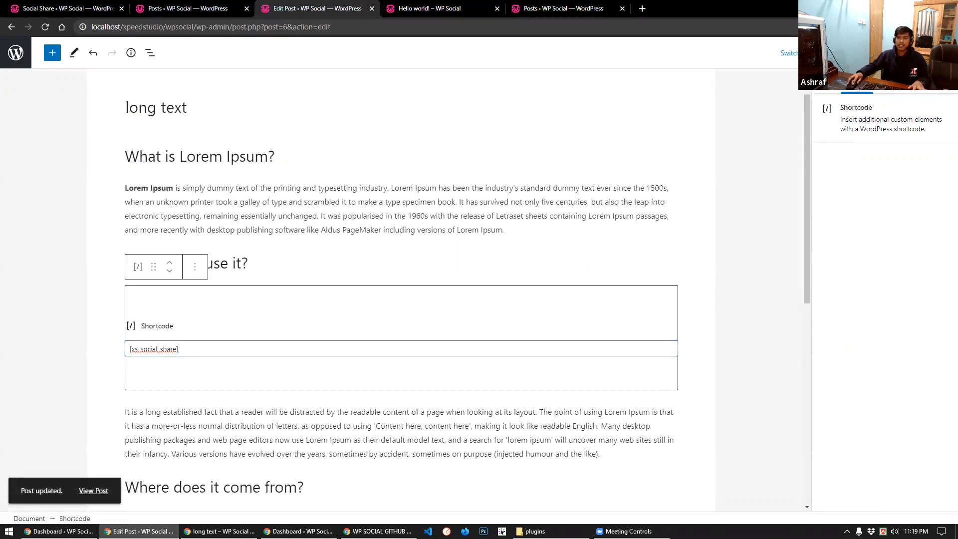
pyautogui.click(824, 52)
pyautogui.click(847, 148)
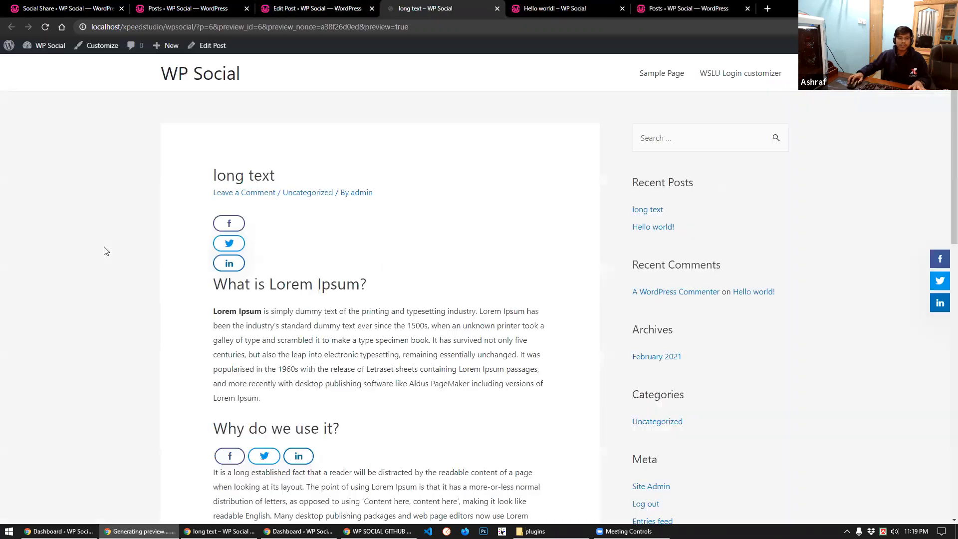
# Check the inline share buttons in the preview, then return to the WP Social Counter settings window
pyautogui.scroll(-3, 349, 301)
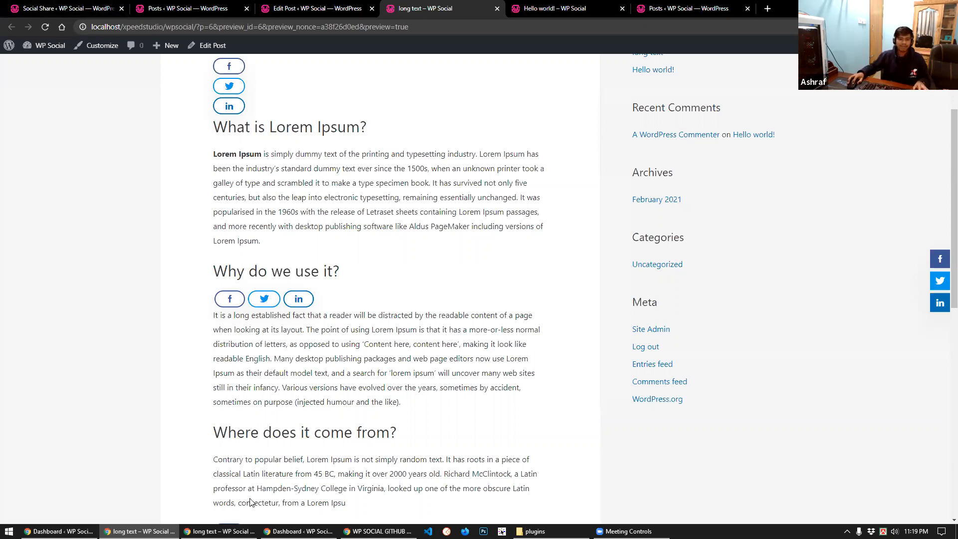
pyautogui.click(220, 532)
pyautogui.click(34, 7)
pyautogui.moveTo(43, 47)
pyautogui.click(29, 93)
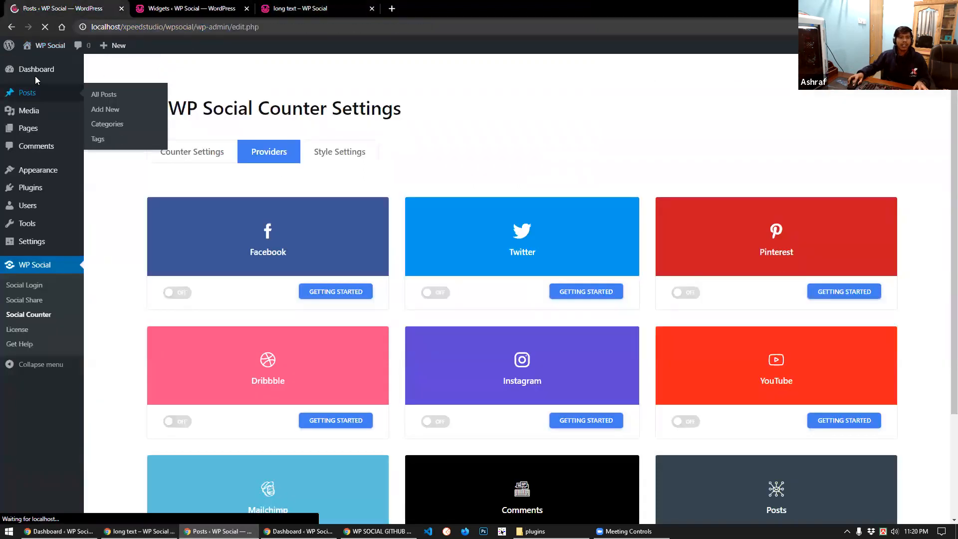
# From the Dashboard, open WP Social > Social Counter settings in a new tab and switch to it
pyautogui.click(35, 75)
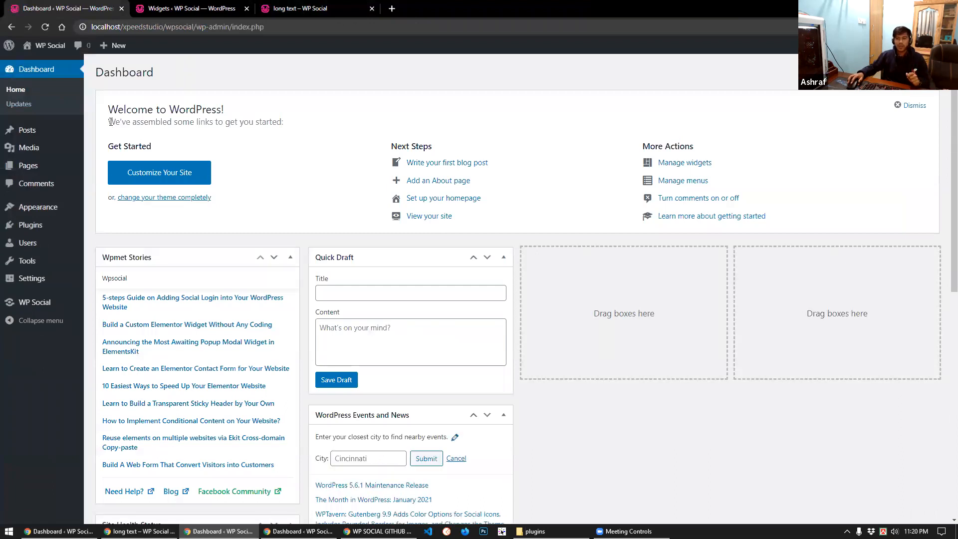
pyautogui.moveTo(38, 303)
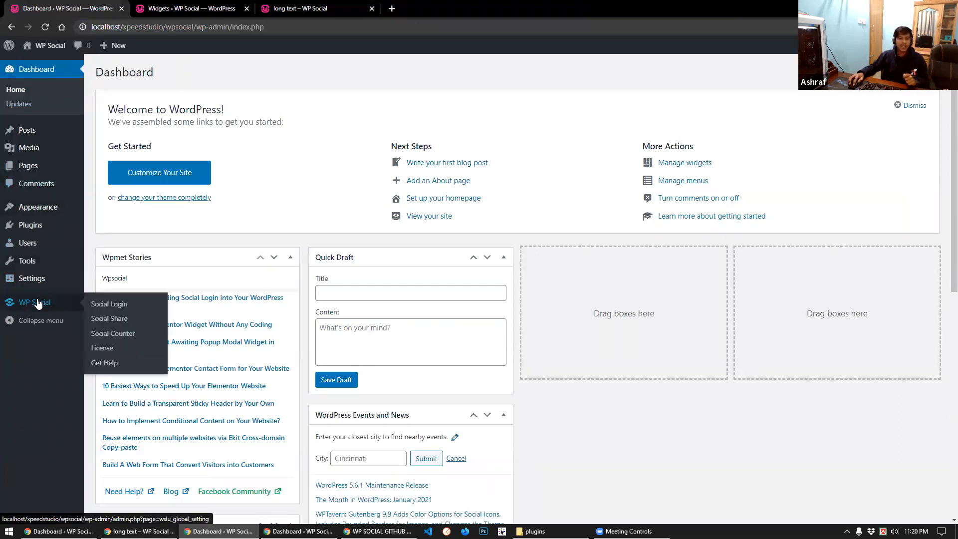
pyautogui.middleClick(110, 335)
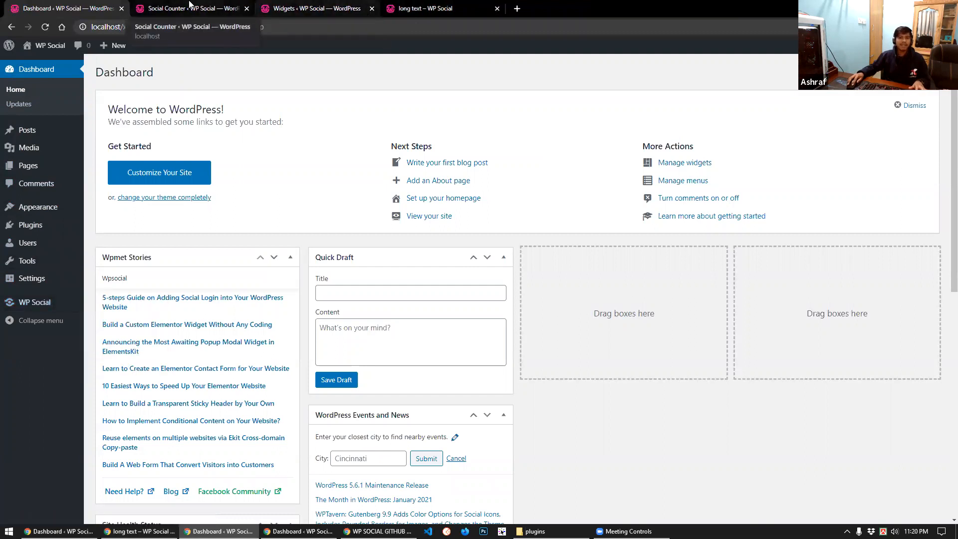
pyautogui.click(190, 7)
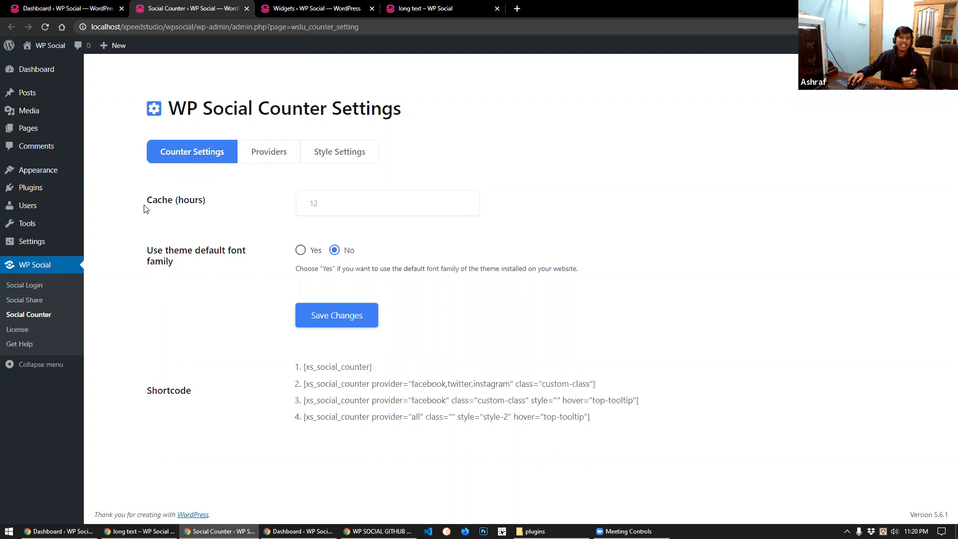
# Briefly edit the Cache (hours) field, leave it at 12, and go to the Providers tab
pyautogui.click(330, 203)
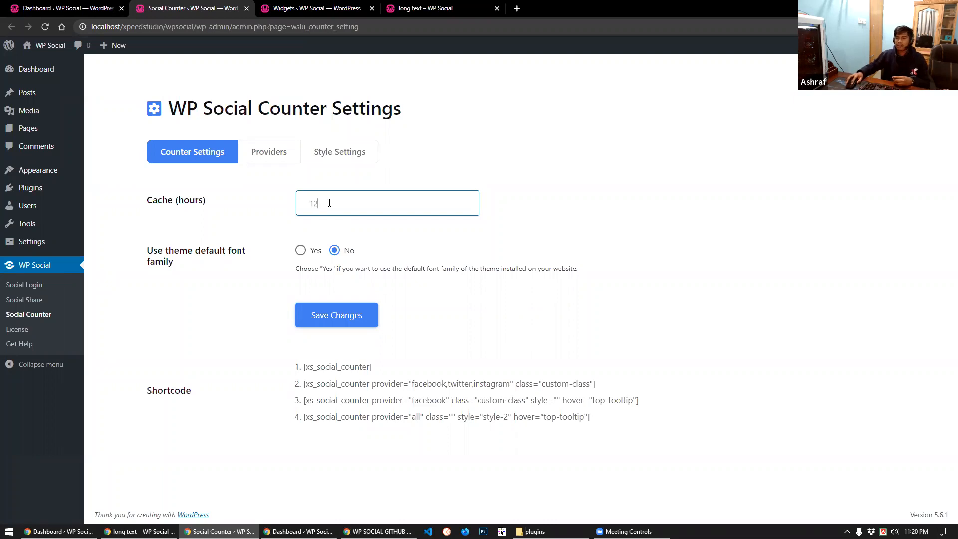
pyautogui.doubleClick(312, 201)
pyautogui.write('1')
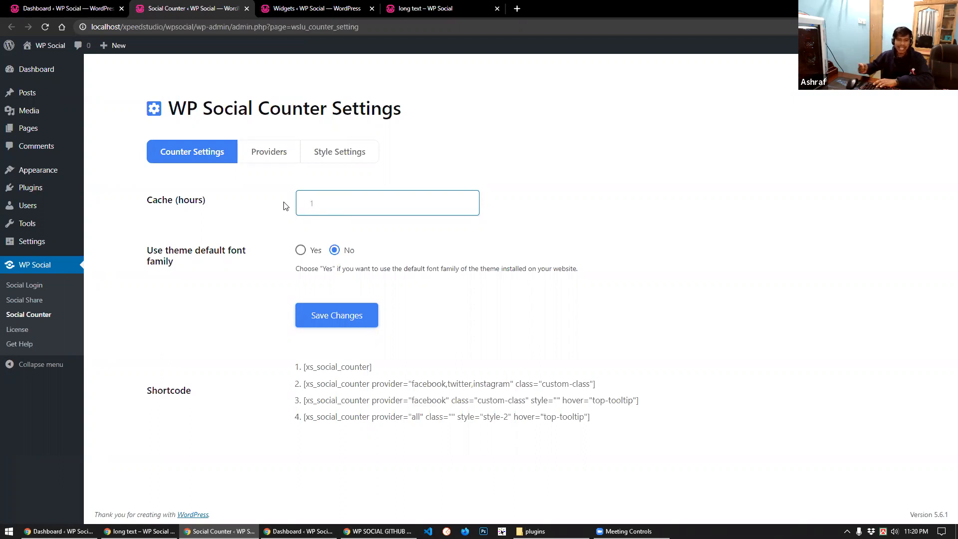
pyautogui.moveTo(331, 199); pyautogui.dragTo(280, 203)
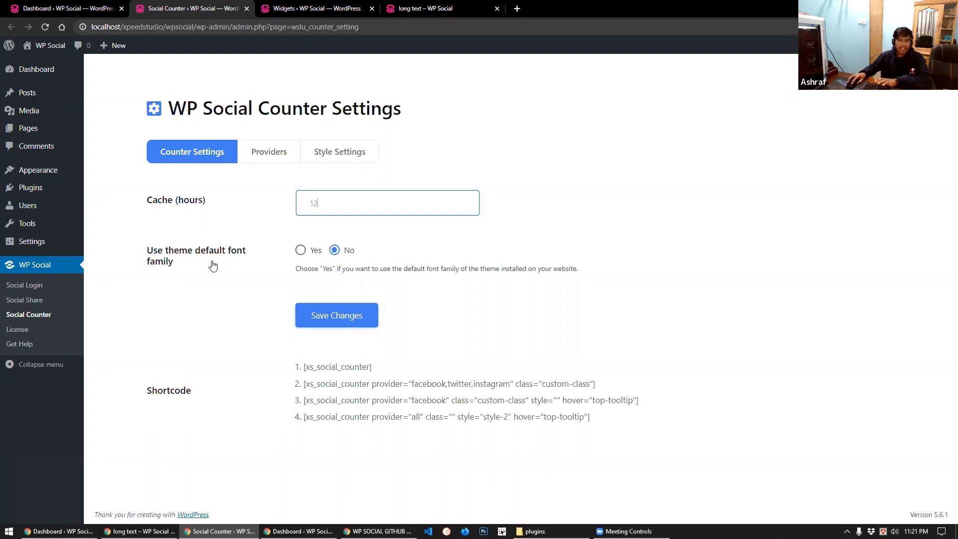
pyautogui.click(187, 305)
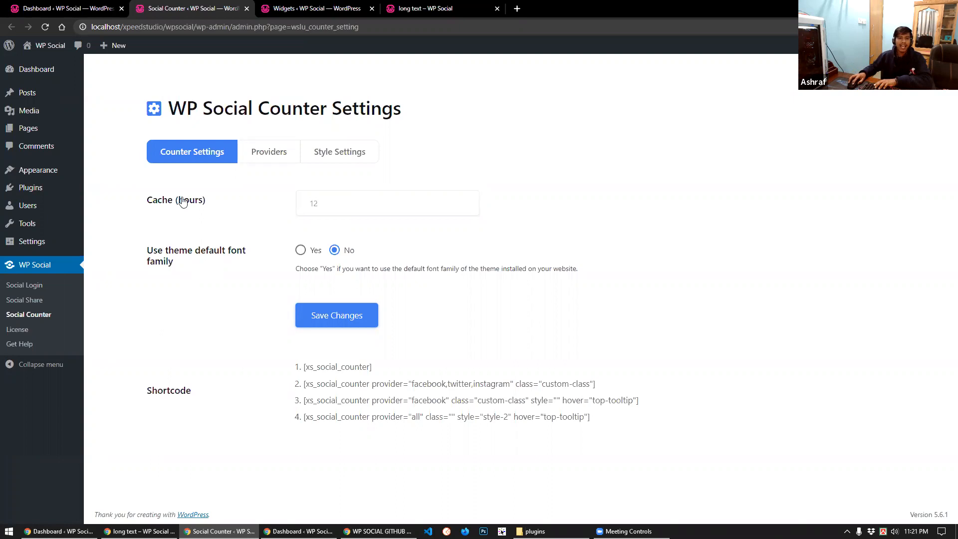
pyautogui.click(263, 155)
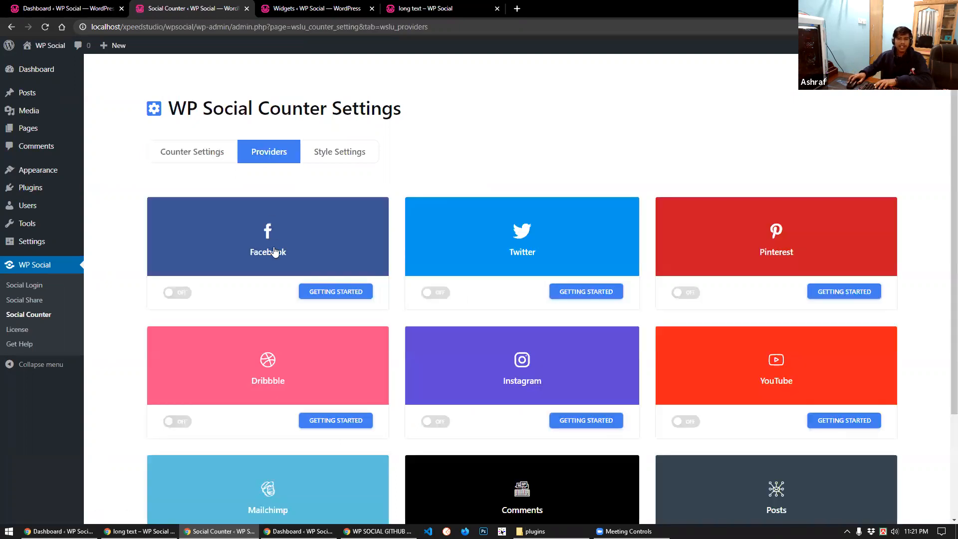
# Switch the Facebook counter provider to ON among the provider cards
pyautogui.scroll(-3, 272, 258)
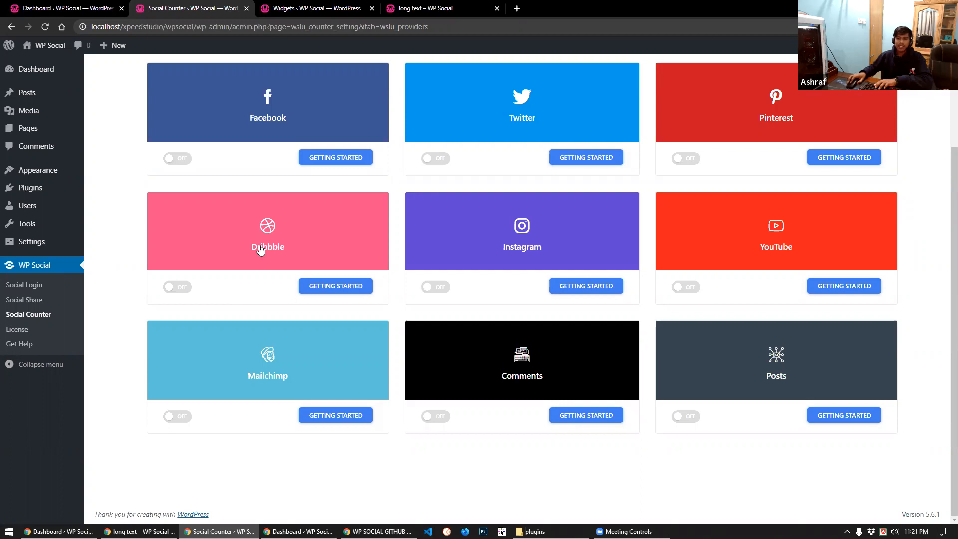
pyautogui.scroll(1, 261, 250)
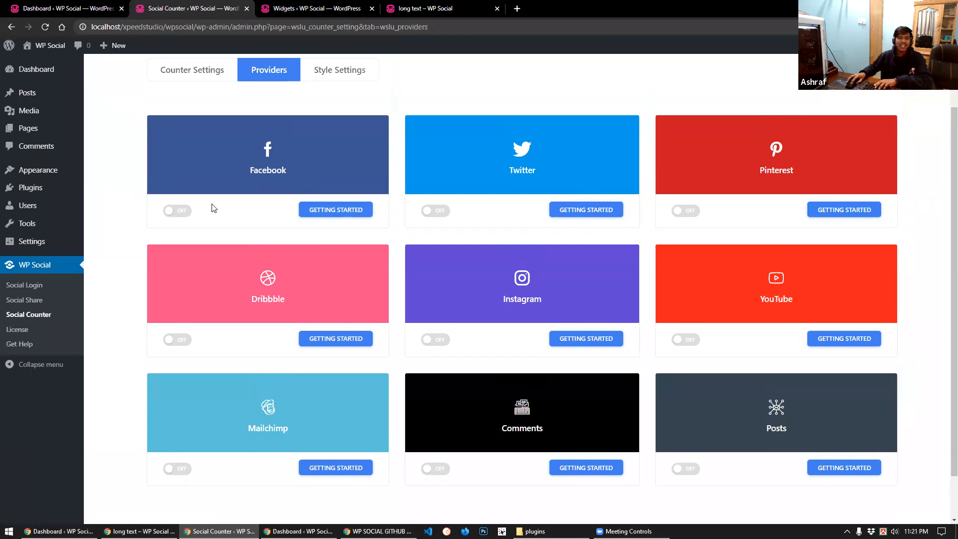
pyautogui.click(181, 213)
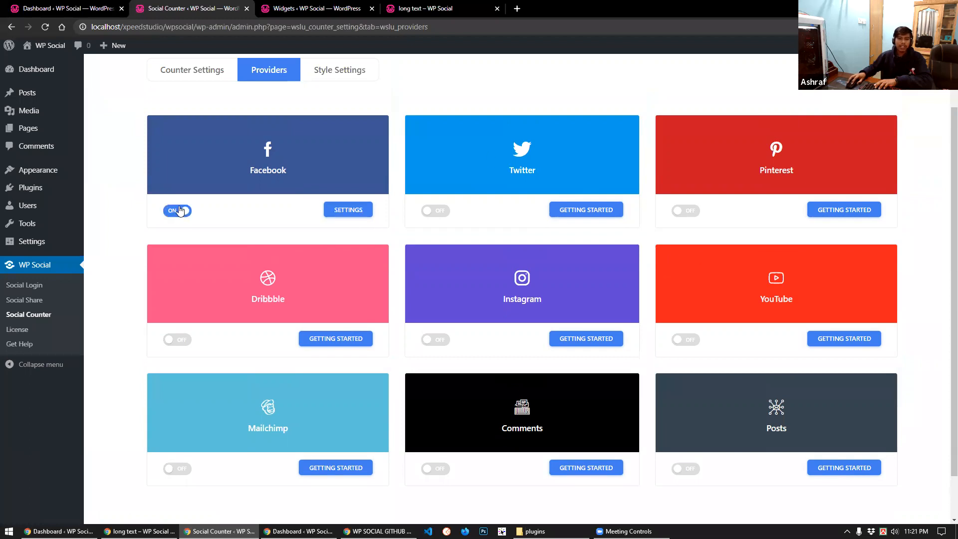
# Save Facebook's counter settings with its existing Page ID, then return to the Dashboard tab
pyautogui.click(343, 213)
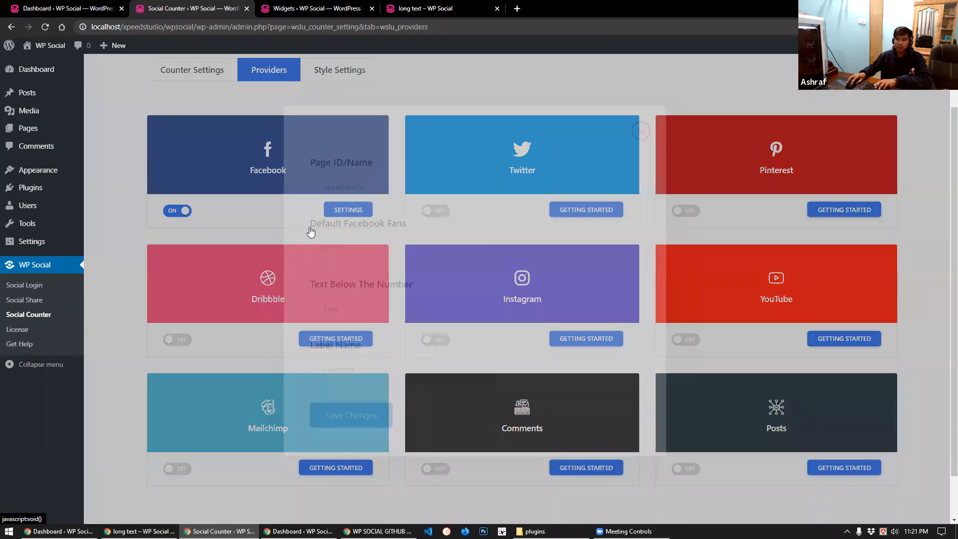
pyautogui.doubleClick(385, 188)
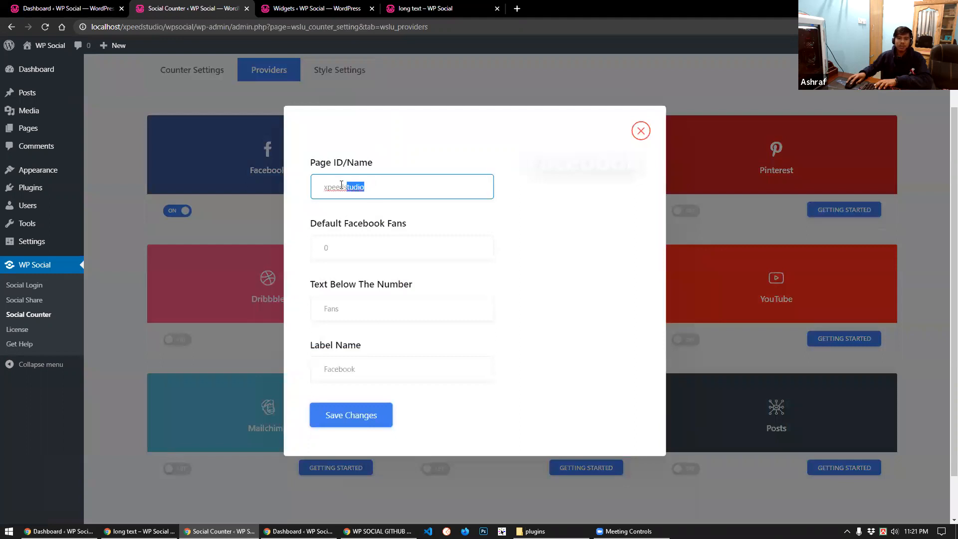
pyautogui.click(369, 187)
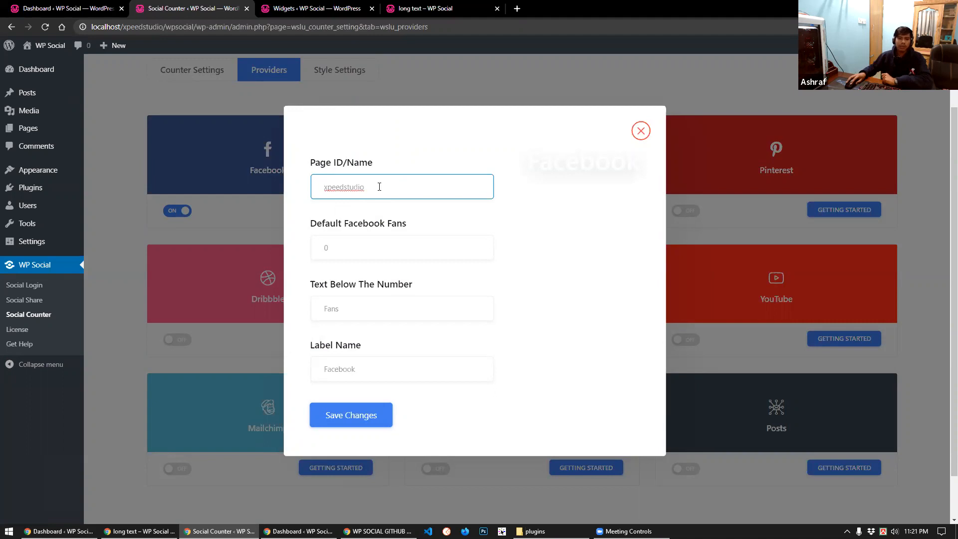
pyautogui.moveTo(367, 187); pyautogui.dragTo(313, 189)
pyautogui.click(386, 190)
pyautogui.click(354, 418)
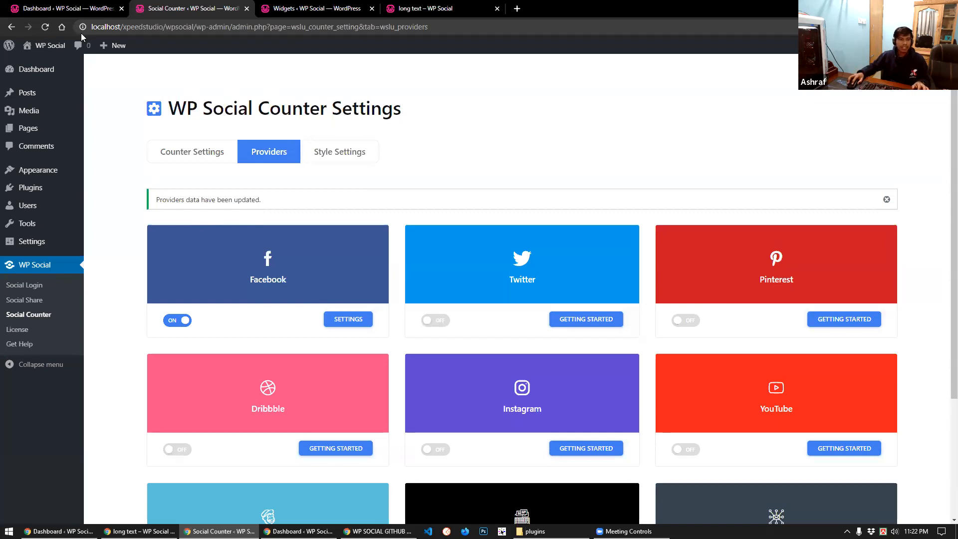
pyautogui.click(55, 7)
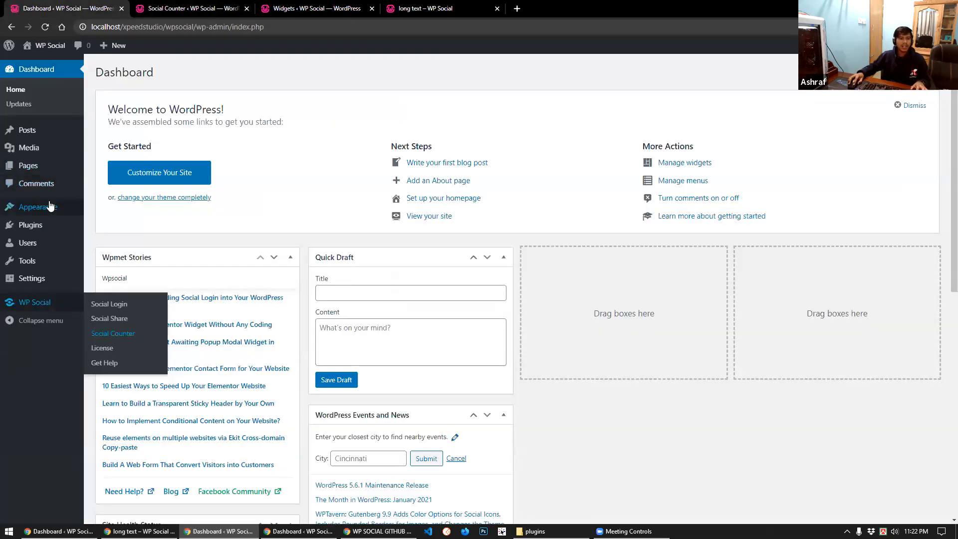
# Open Appearance > Widgets in a new tab and switch to it
pyautogui.moveTo(49, 207)
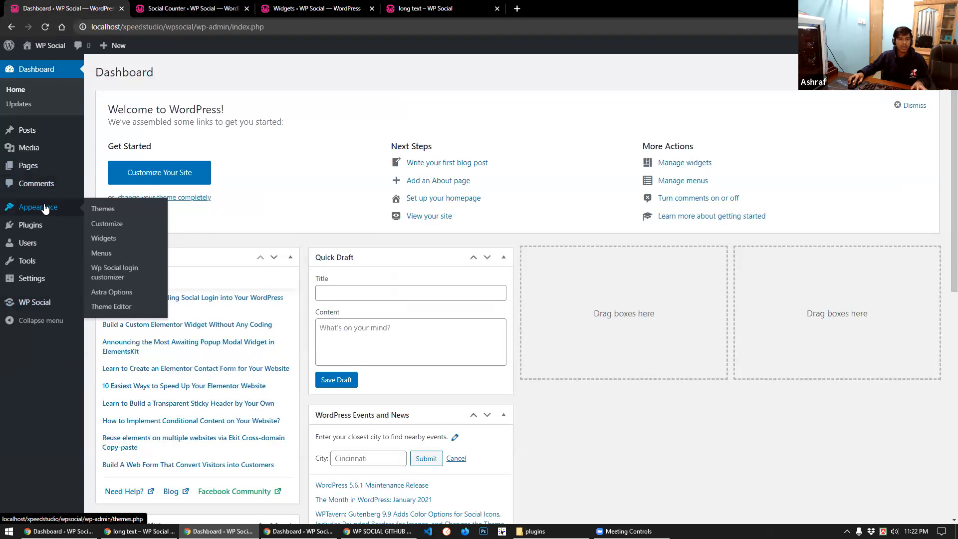
pyautogui.middleClick(103, 238)
pyautogui.click(328, 6)
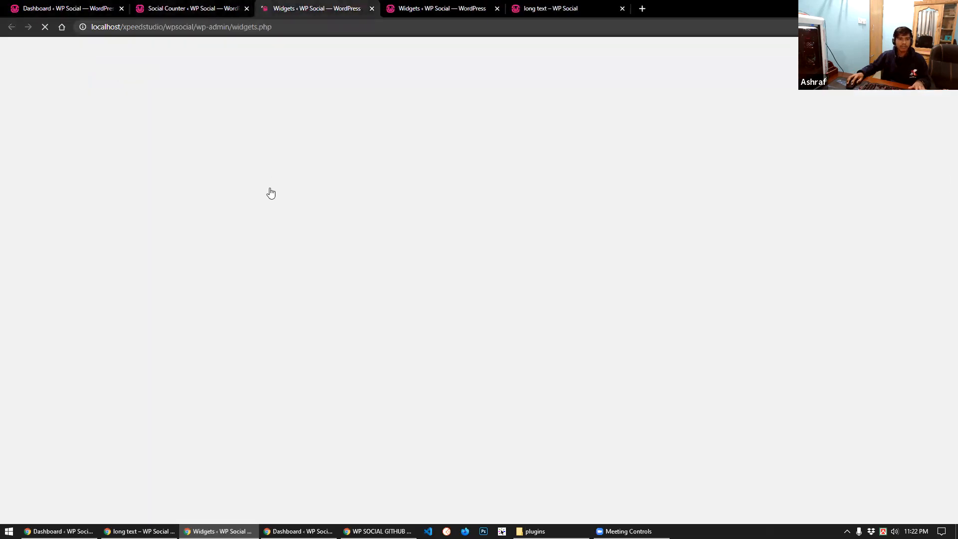
pyautogui.scroll(-5, 317, 336)
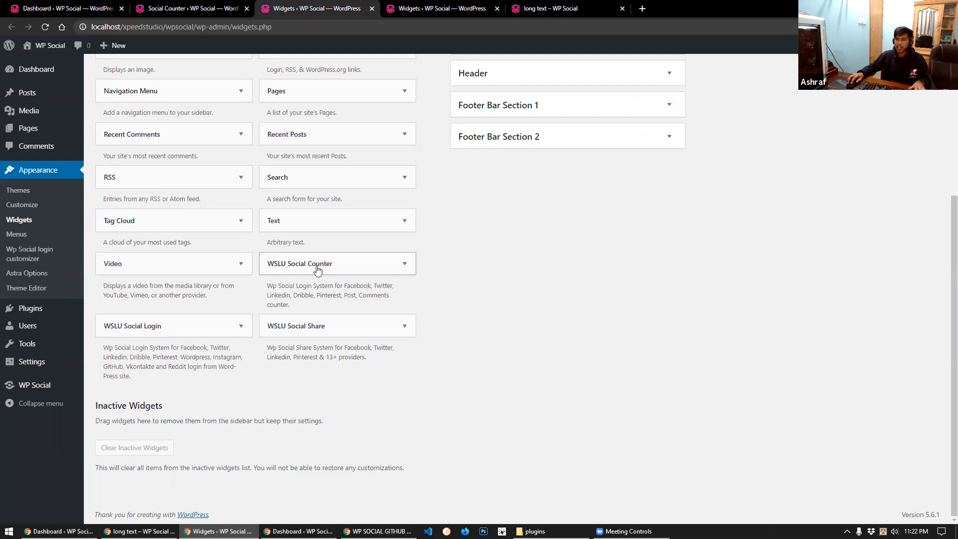
pyautogui.scroll(3, 319, 368)
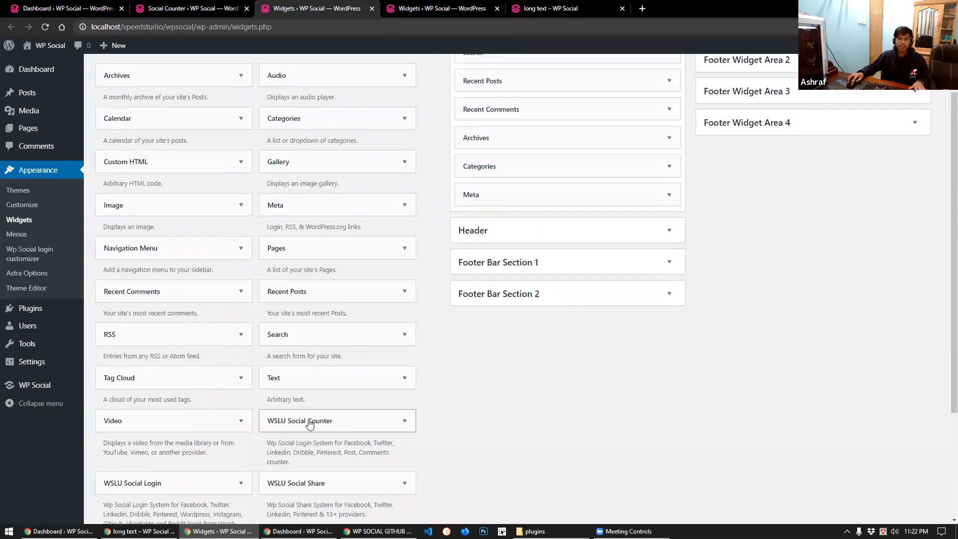
# Place the WSLU Social Counter widget, titled Follow us, at the top of the Main Sidebar
pyautogui.moveTo(309, 423); pyautogui.dragTo(529, 124)
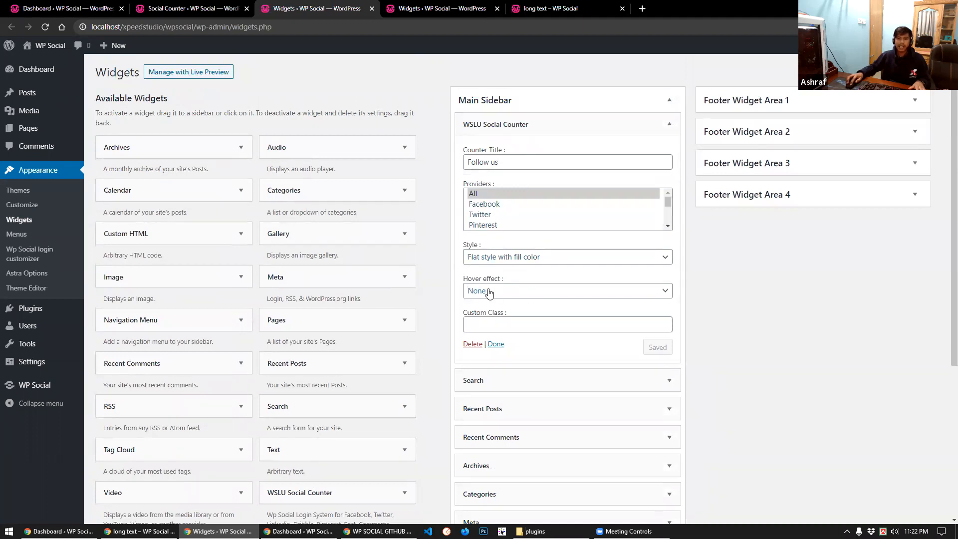
pyautogui.click(495, 344)
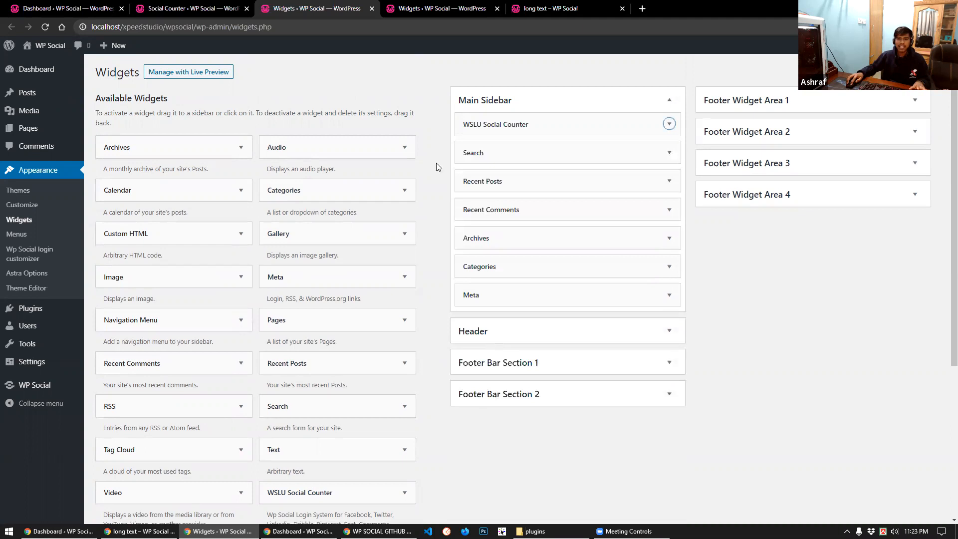
pyautogui.click(422, 9)
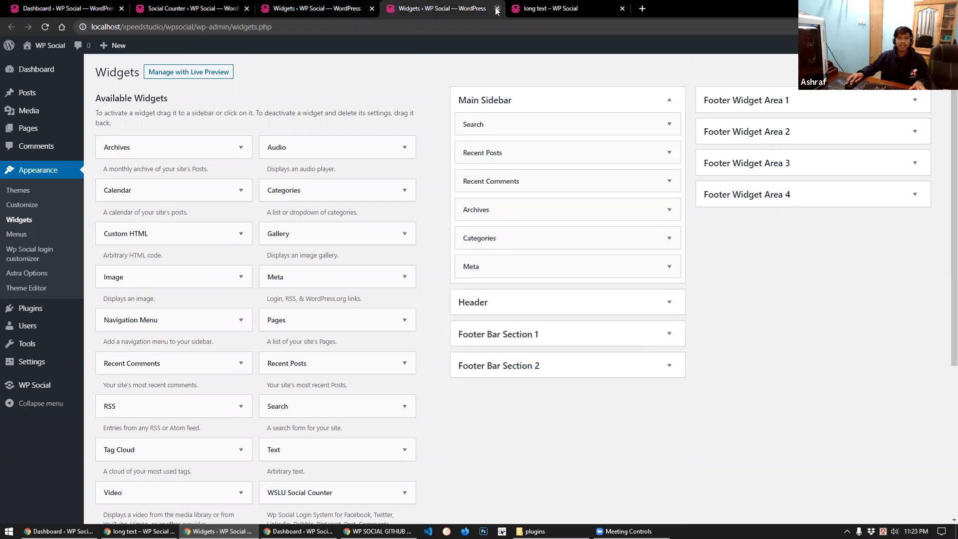
# Close the stale Widgets tab and reload the post to show the Follow us counter (2,492 fans)
pyautogui.hotkey('ctrl', 'w')
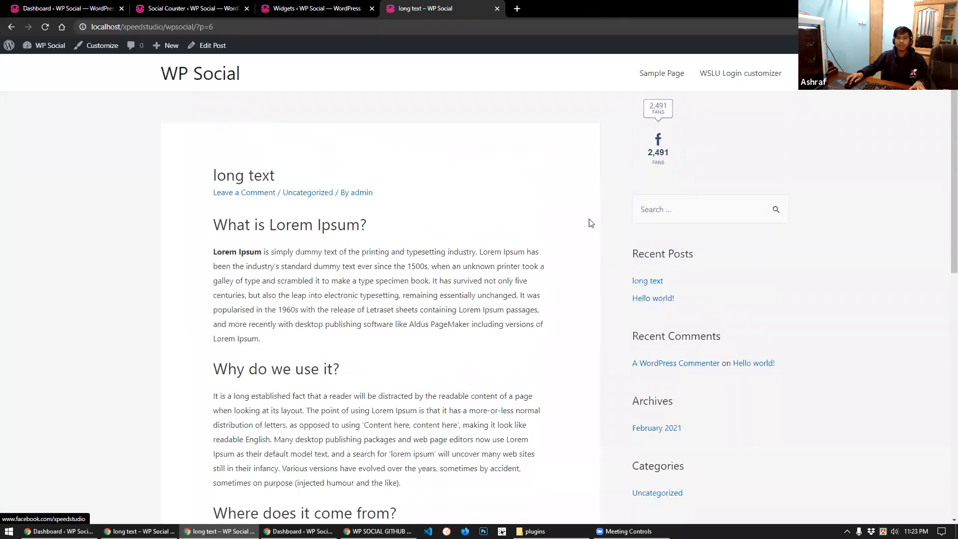
pyautogui.click(45, 28)
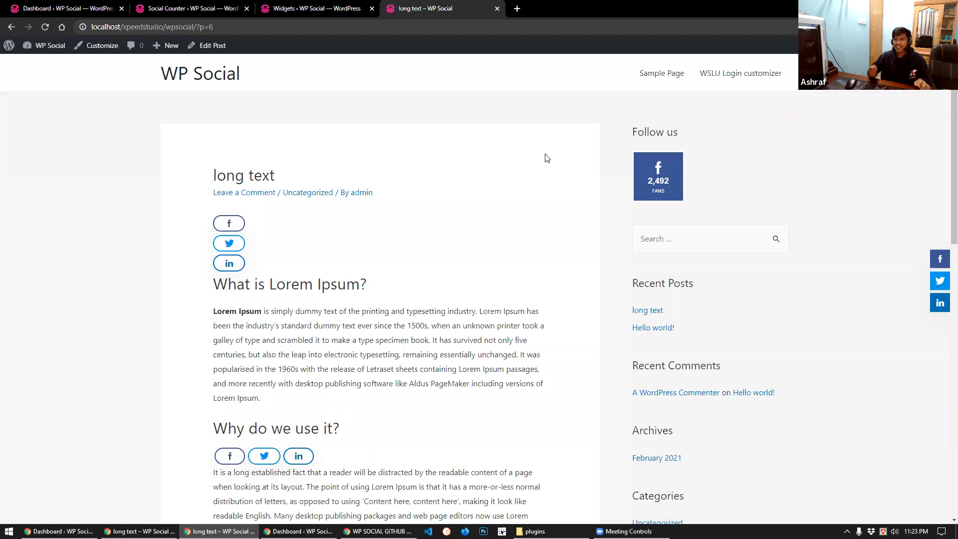
pyautogui.click(77, 7)
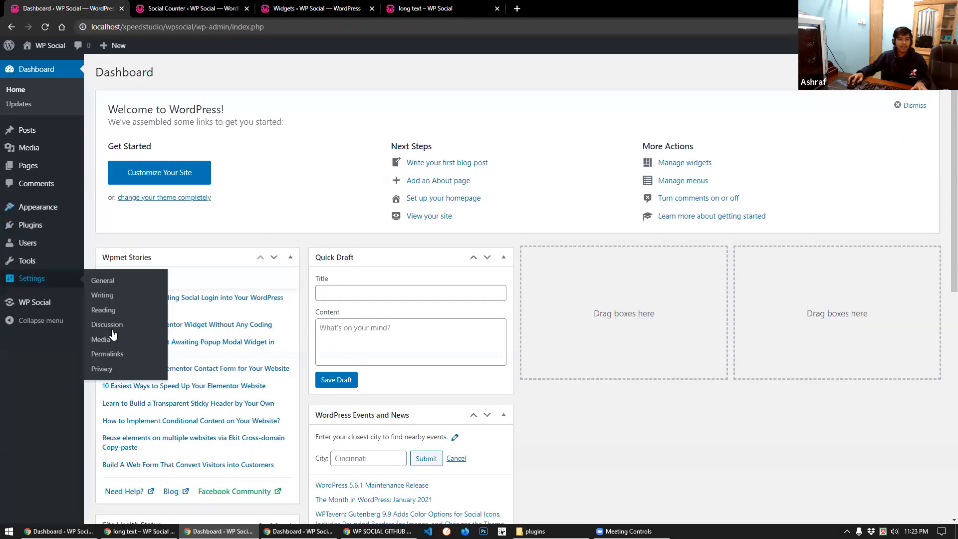
# Go to Social Counter's Providers tab and open the Twitter card's settings form
pyautogui.click(113, 333)
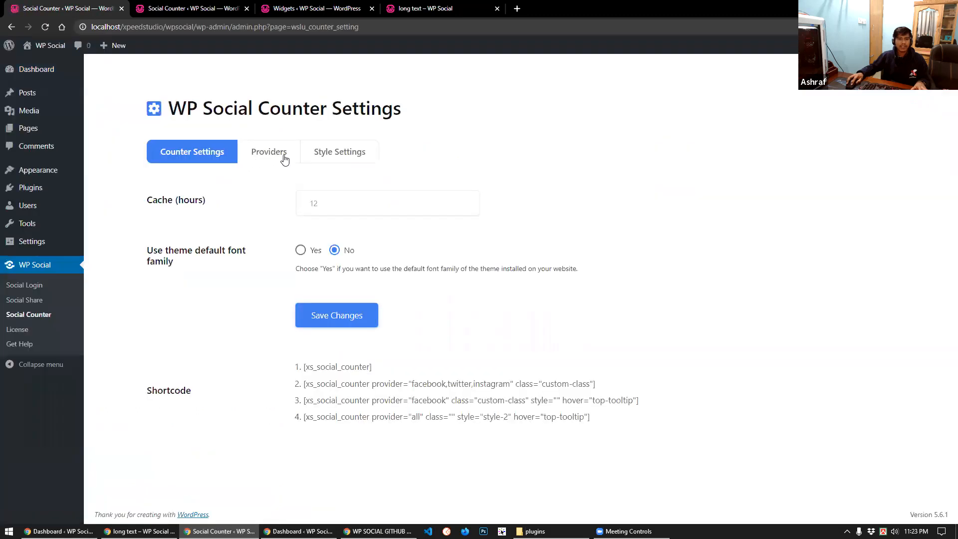
pyautogui.click(285, 160)
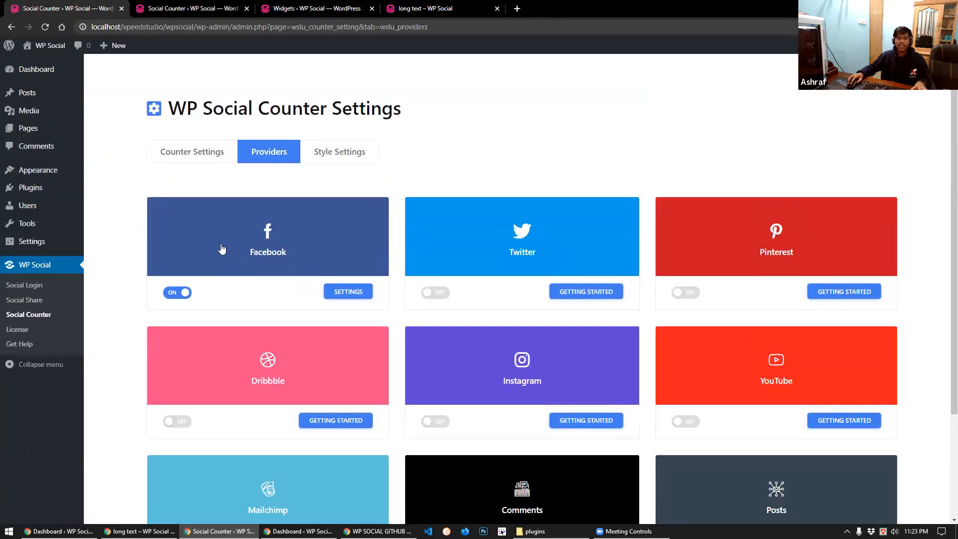
pyautogui.scroll(-2, 529, 259)
pyautogui.click(574, 196)
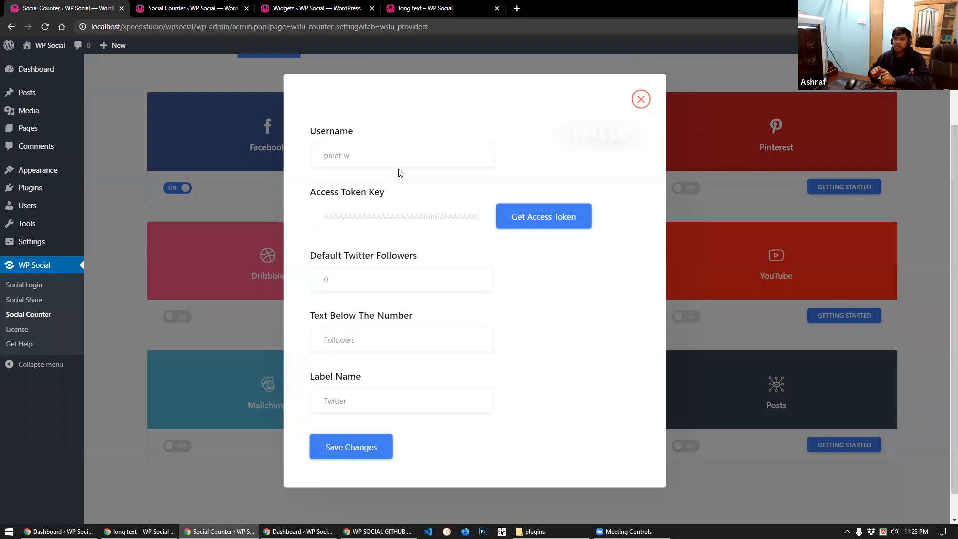
# Save Twitter's settings with its existing username, then switch on the Twitter and YouTube counters
pyautogui.doubleClick(314, 156)
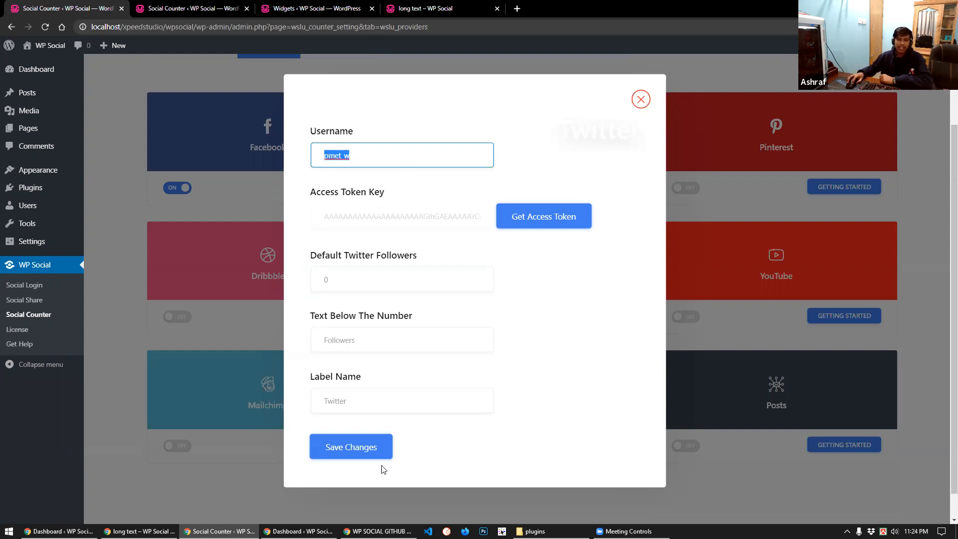
pyautogui.click(371, 449)
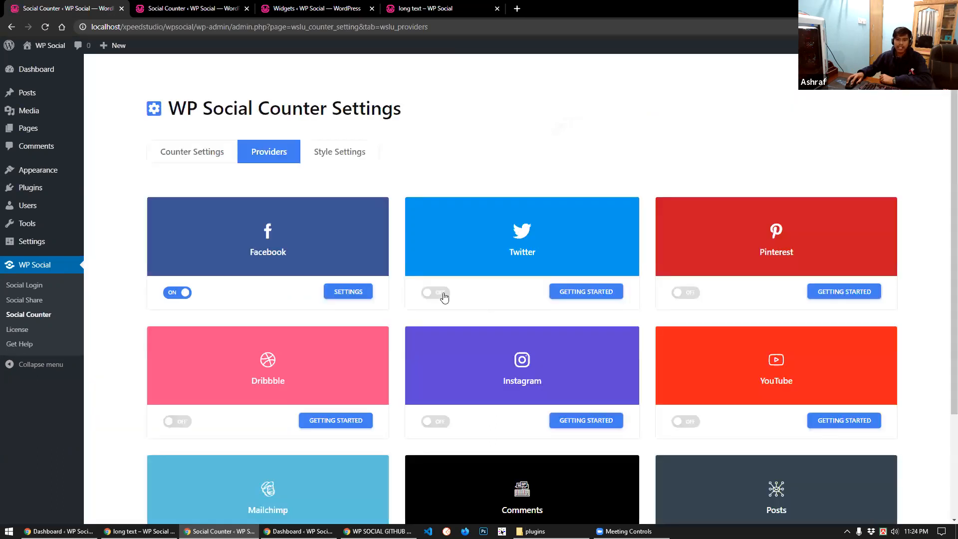
pyautogui.click(435, 292)
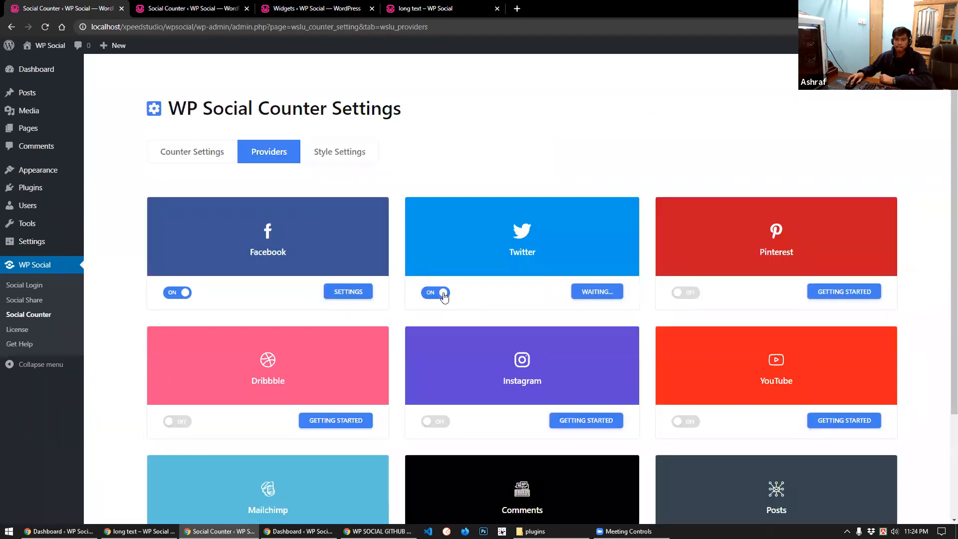
pyautogui.scroll(-1, 450, 297)
pyautogui.scroll(-1, 447, 299)
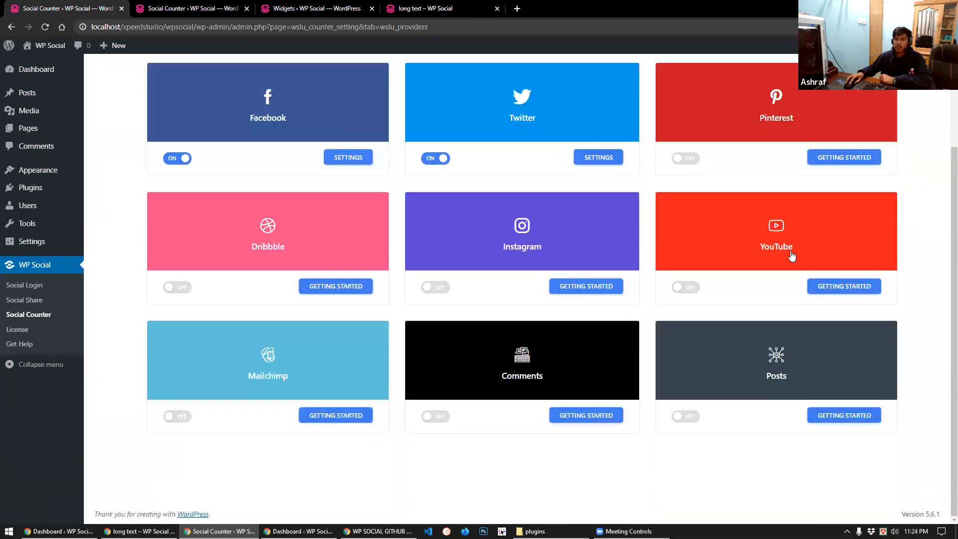
pyautogui.click(689, 289)
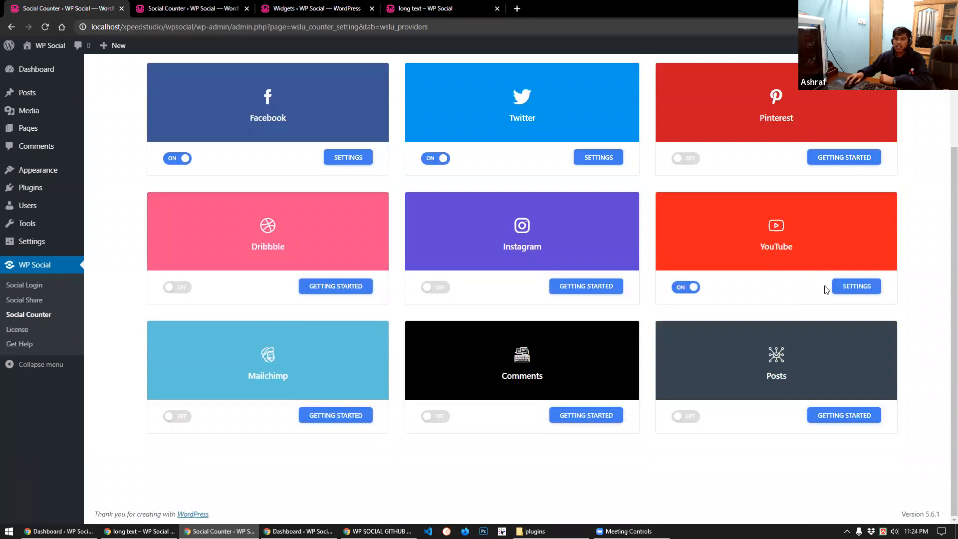
# Save YouTube's provider settings with Account Type kept as Channel
pyautogui.click(848, 292)
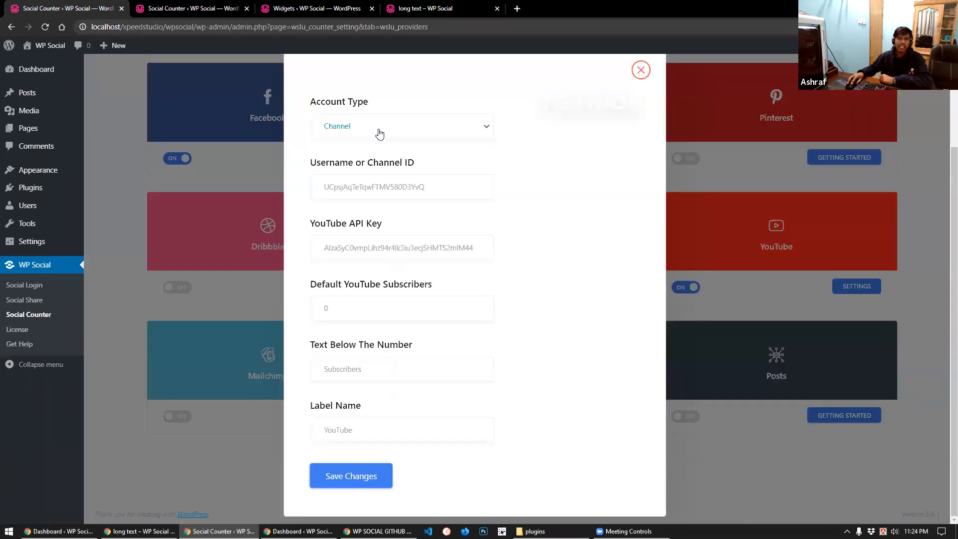
pyautogui.click(379, 133)
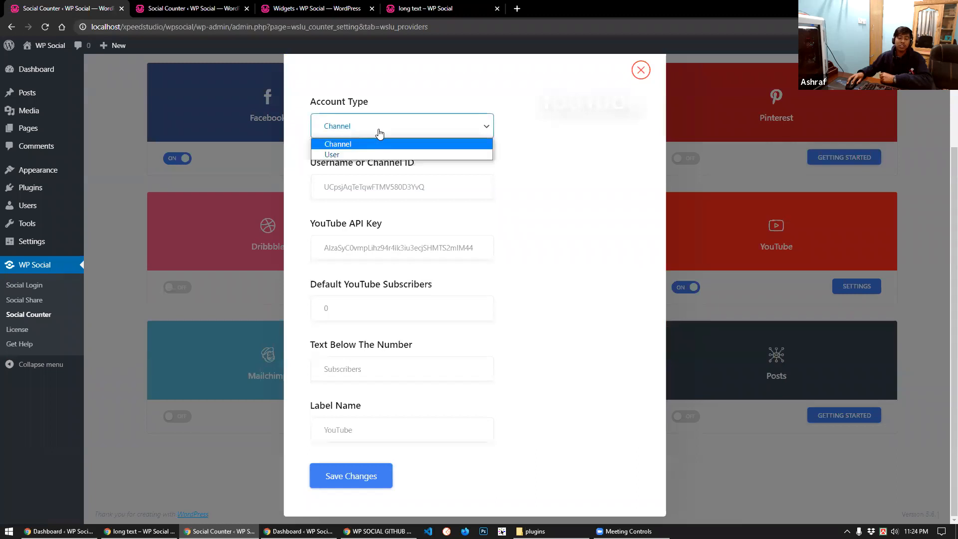
pyautogui.click(380, 133)
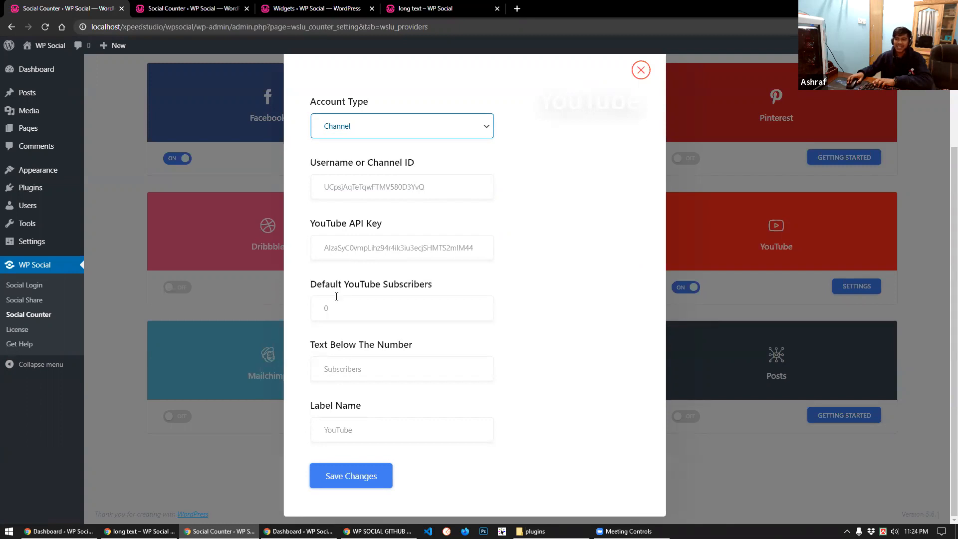
pyautogui.scroll(1, 346, 350)
pyautogui.scroll(2, 185, 289)
pyautogui.click(342, 476)
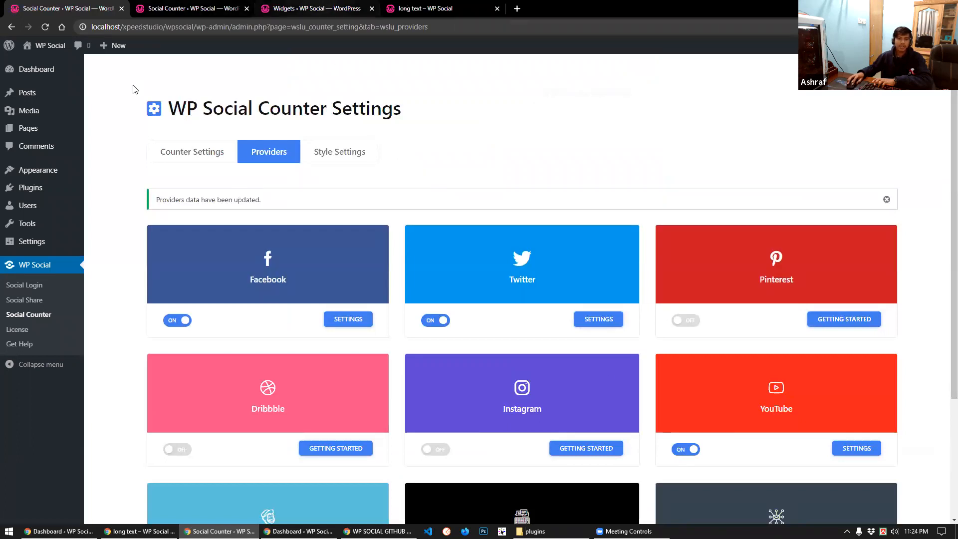
# Reload the long text post to show Twitter's 1 follower and YouTube's 701 subscribers
pyautogui.click(317, 9)
pyautogui.hotkey('ctrl', 'Tab')
pyautogui.click(46, 28)
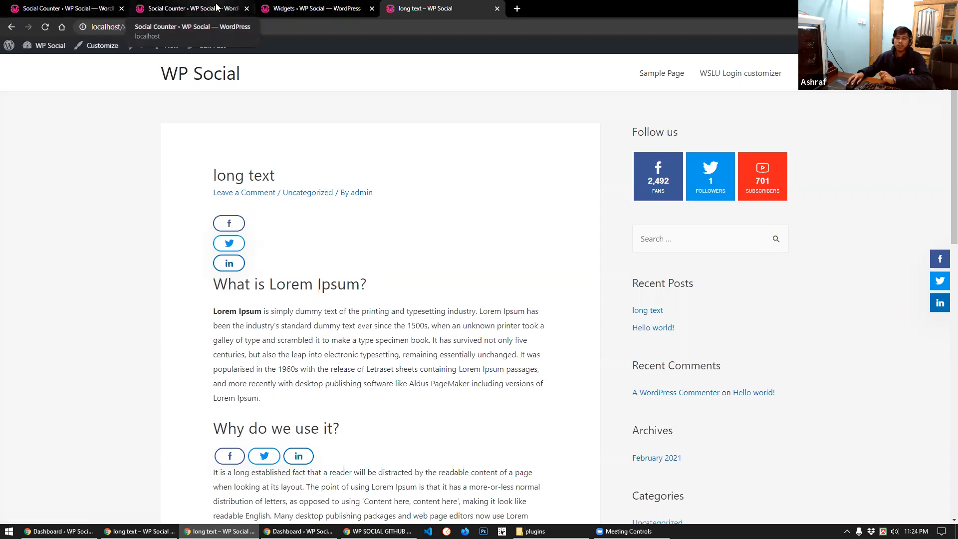
# Cycle through the open tabs back to the Social Counter settings page
pyautogui.click(215, 10)
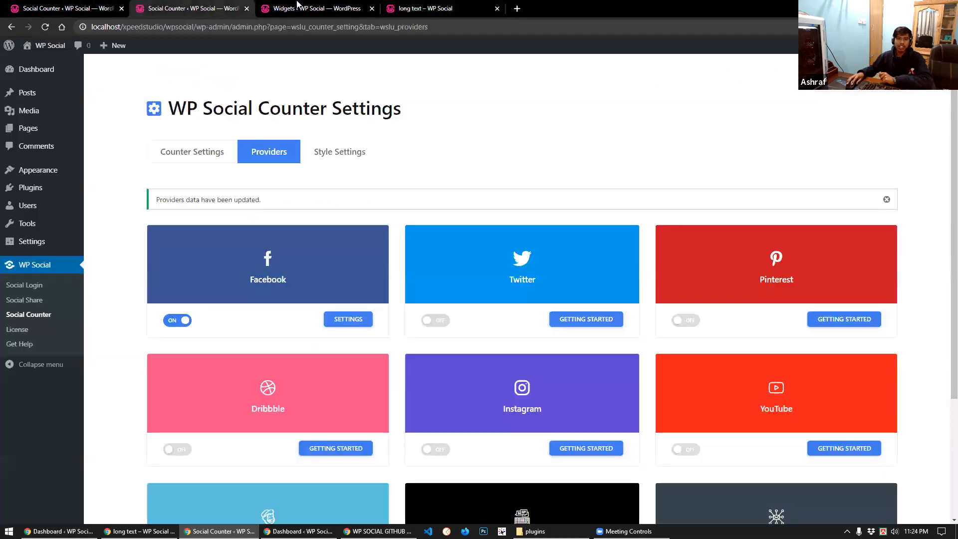
pyautogui.hotkey('ctrl', 'Tab')
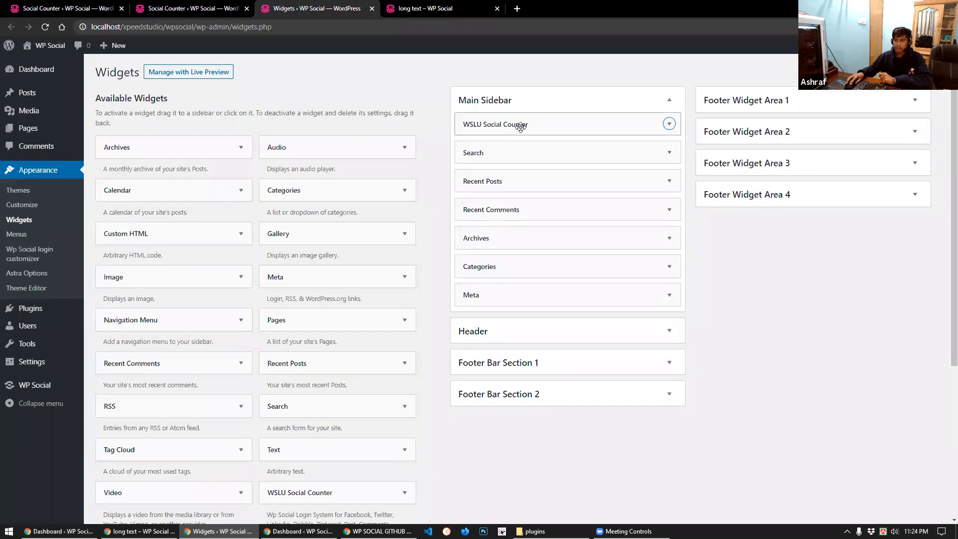
pyautogui.hotkey('ctrl', '1')
pyautogui.scroll(-3, 752, 336)
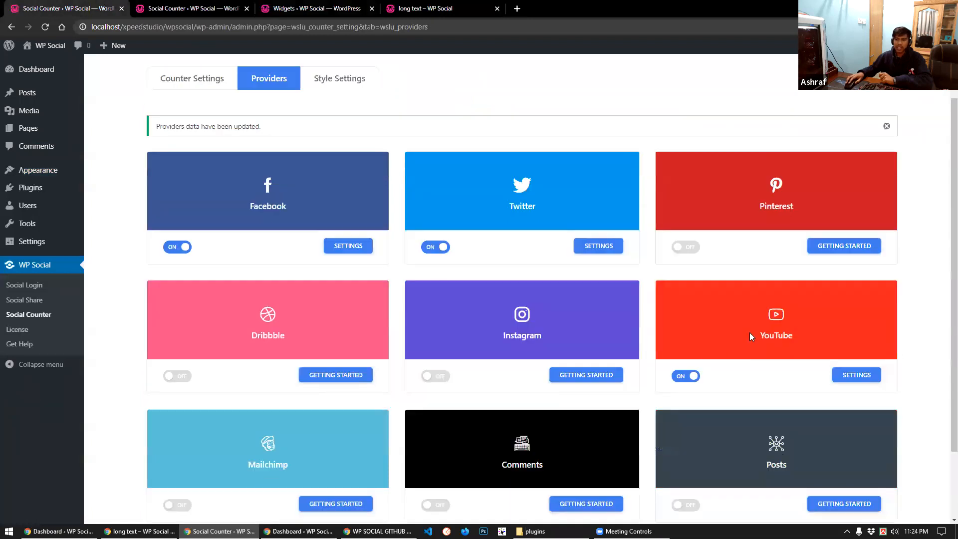
pyautogui.scroll(3, 313, 186)
# Review the hover effect and counter style options under Style Settings, then return to Widgets
pyautogui.click(332, 152)
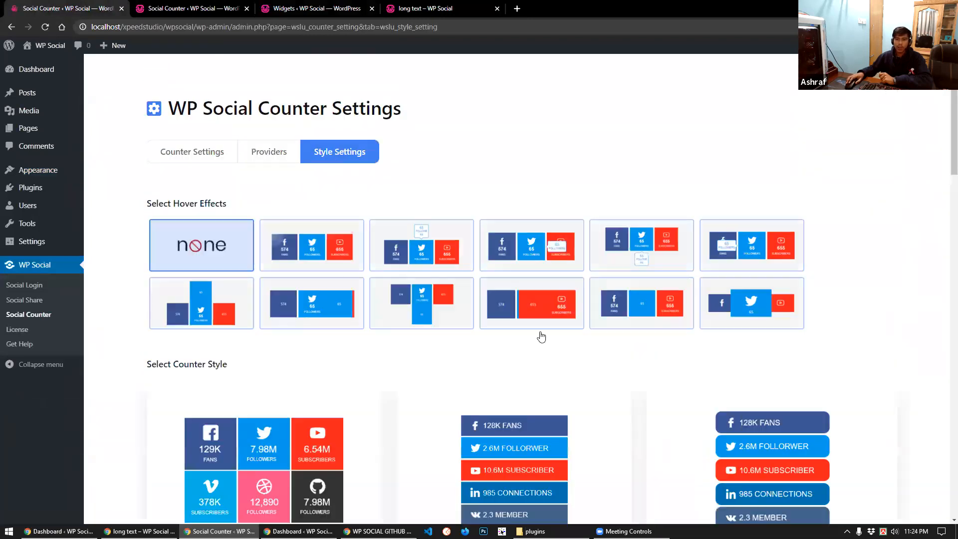
pyautogui.scroll(-1, 663, 367)
pyautogui.scroll(-3, 663, 367)
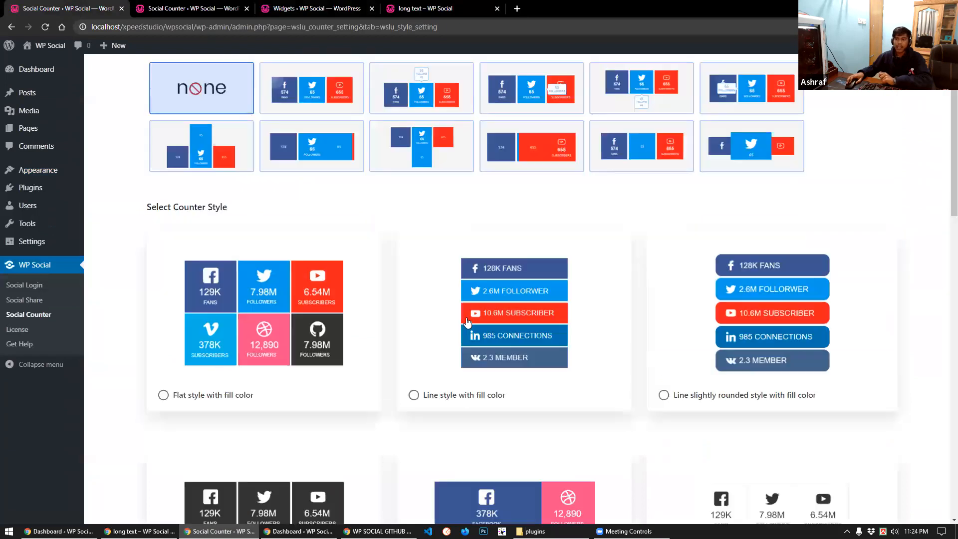
pyautogui.click(163, 7)
pyautogui.click(314, 8)
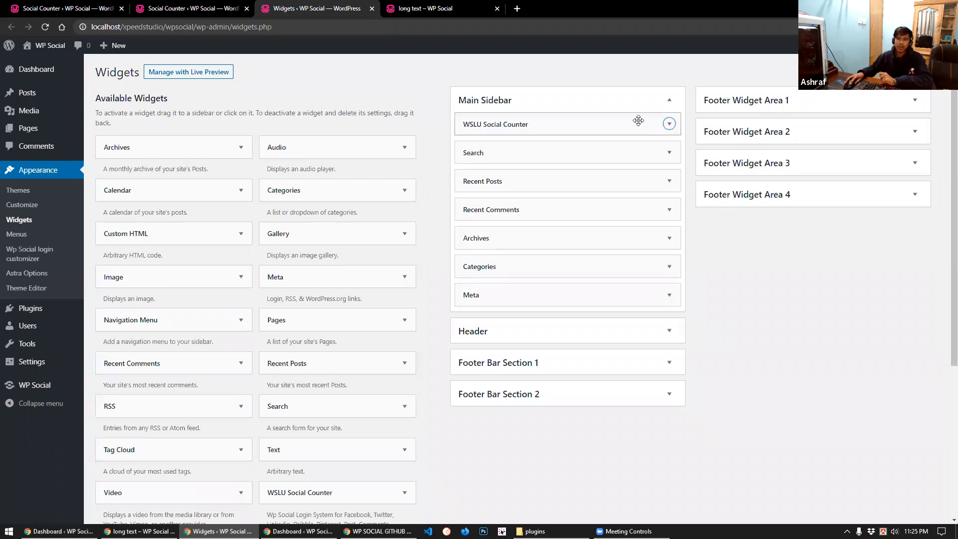
# Give the WSLU Social Counter widget the 'Flat style with icon fill color' style and Top Tooltip hover effect, then save it
pyautogui.click(669, 123)
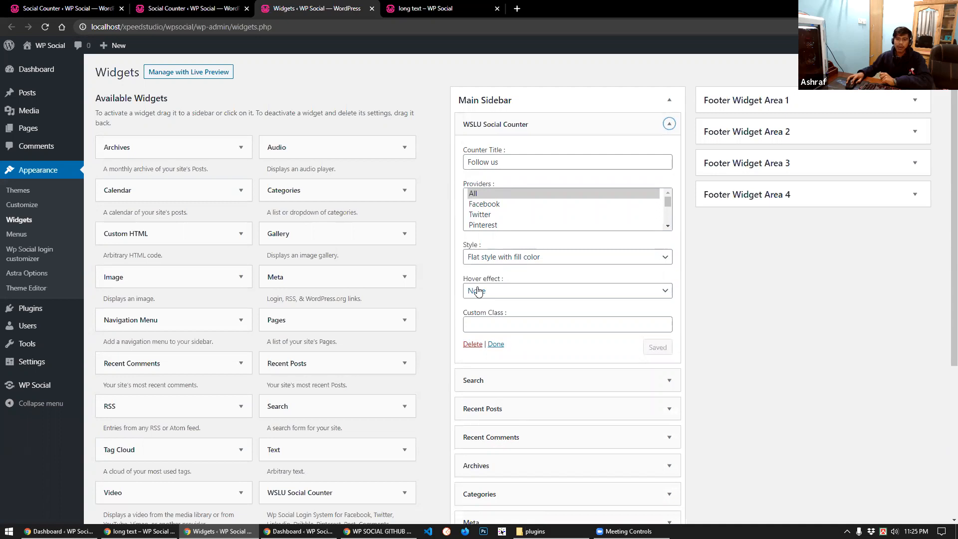
pyautogui.click(495, 264)
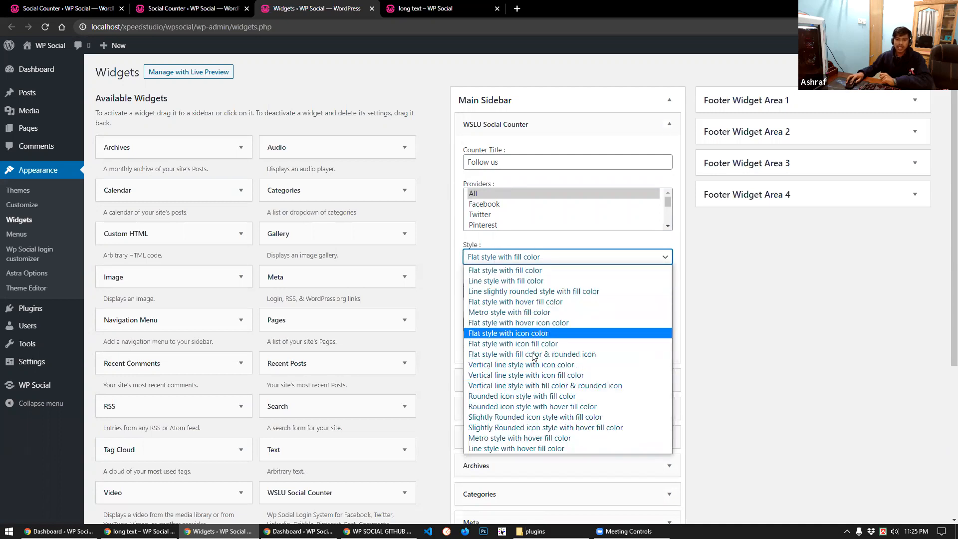
pyautogui.click(530, 347)
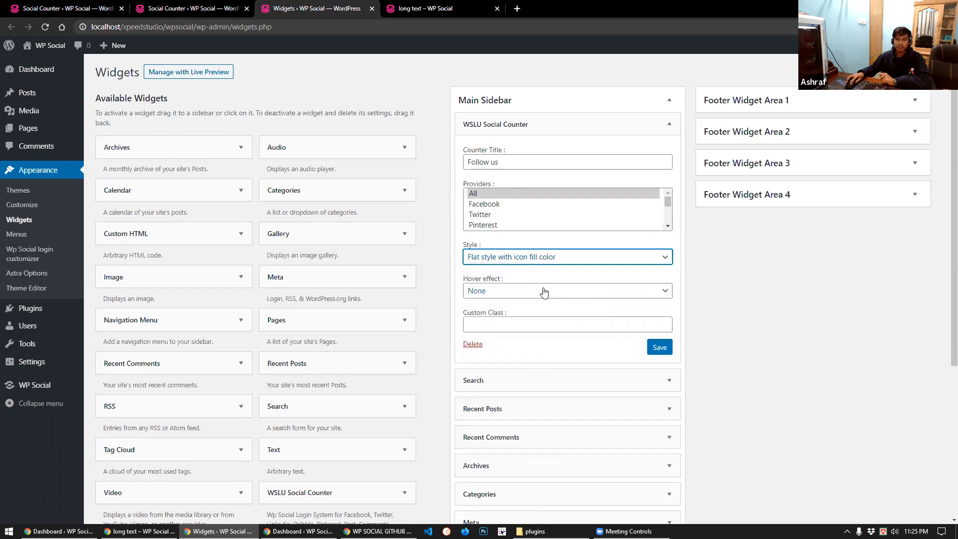
pyautogui.click(516, 293)
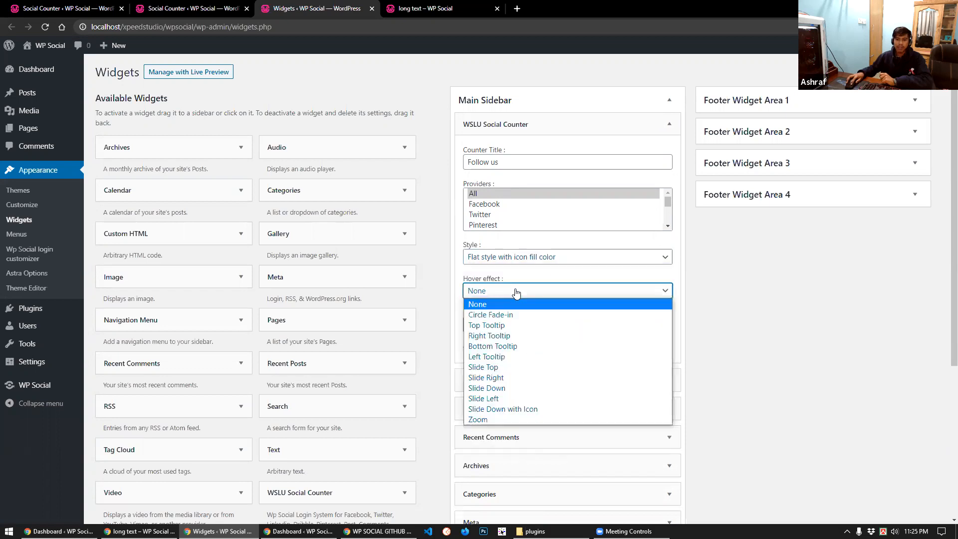
pyautogui.click(495, 330)
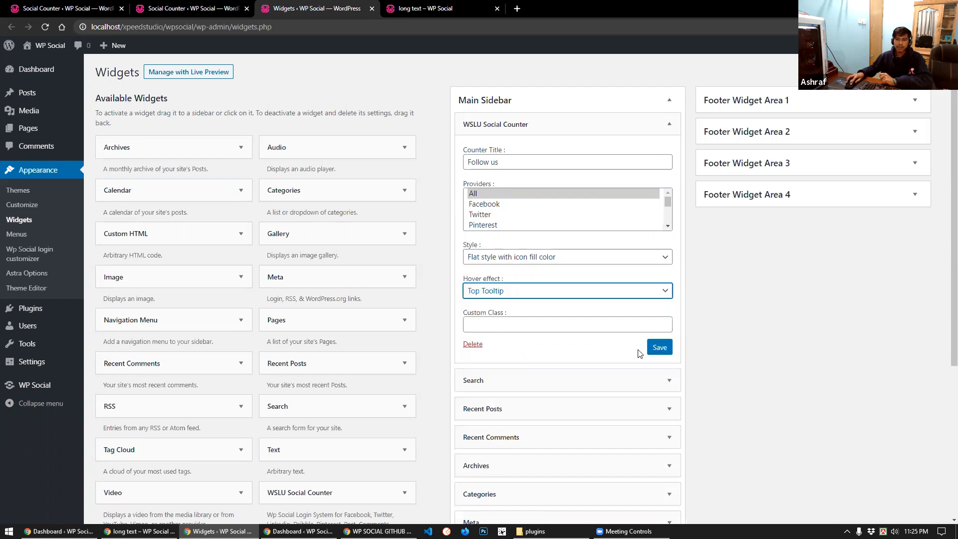
pyautogui.click(657, 348)
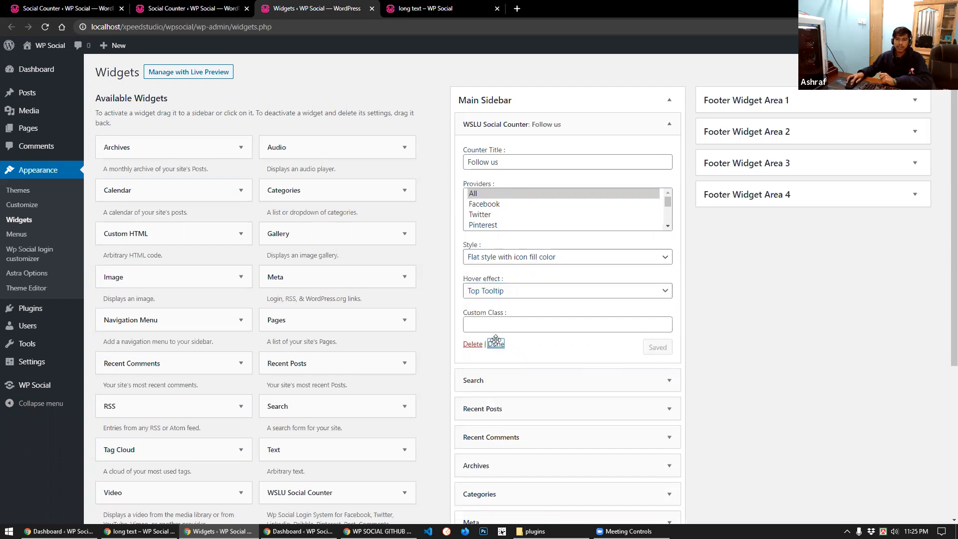
pyautogui.click(496, 343)
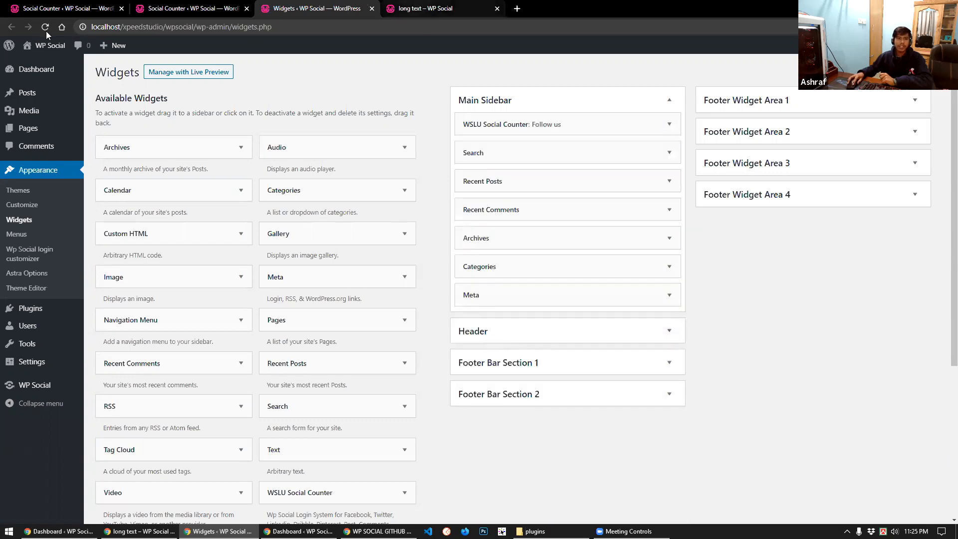
# Check the updated counter on the live post, then go back to the Social Counter settings page
pyautogui.hotkey('ctrl', 'Tab')
pyautogui.click(45, 28)
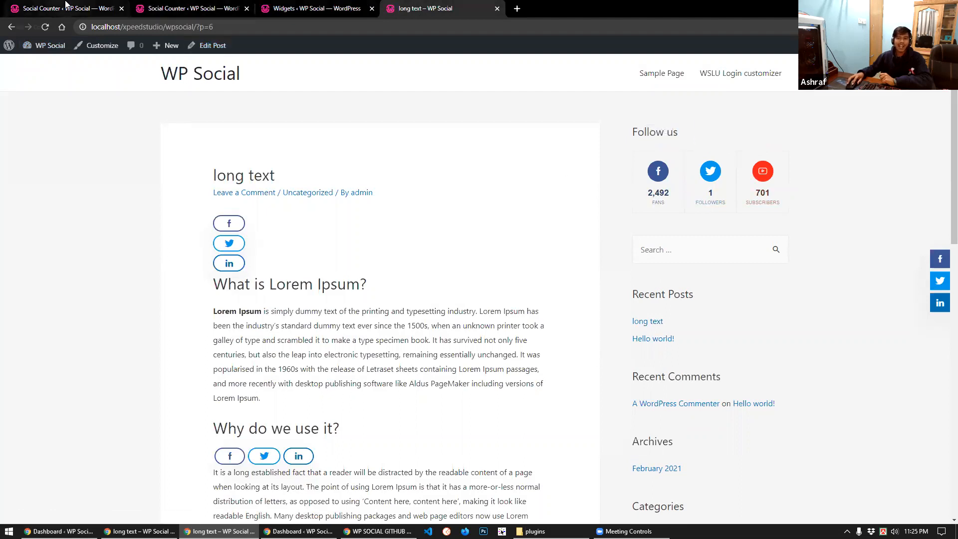
pyautogui.click(66, 7)
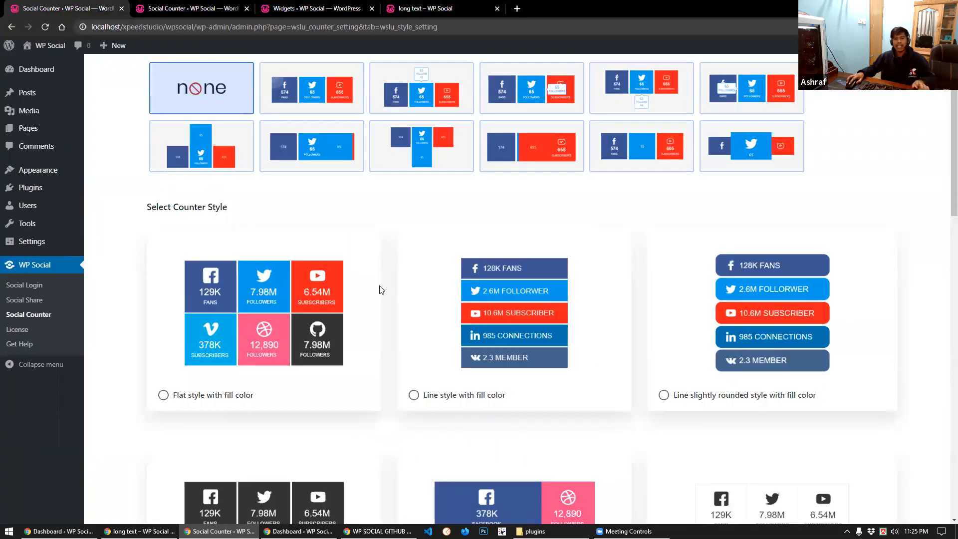
pyautogui.scroll(3, 183, 148)
# Select the basic [xs_social_counter] shortcode in Counter Settings and return to the Widgets page
pyautogui.click(191, 154)
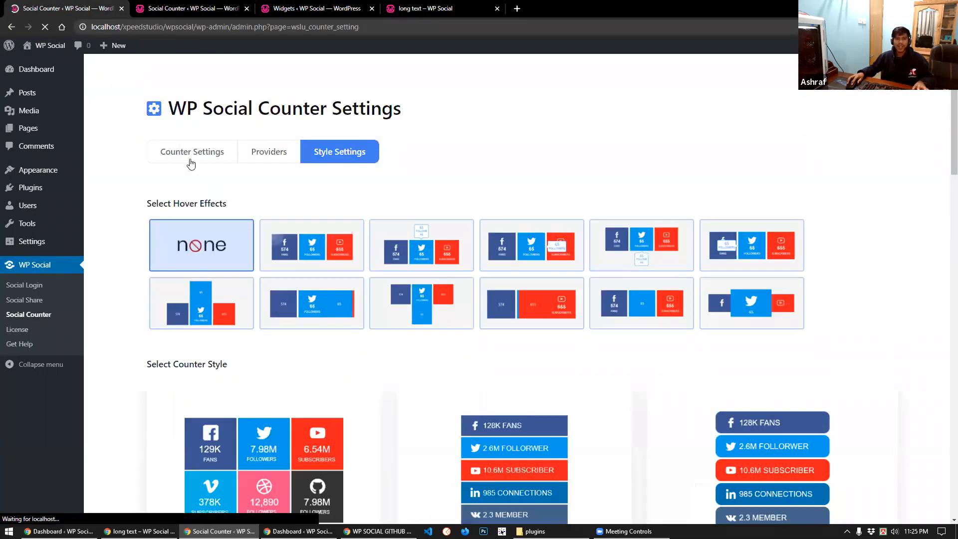
pyautogui.moveTo(373, 367); pyautogui.dragTo(302, 372)
pyautogui.hotkey('ctrl', 'c')
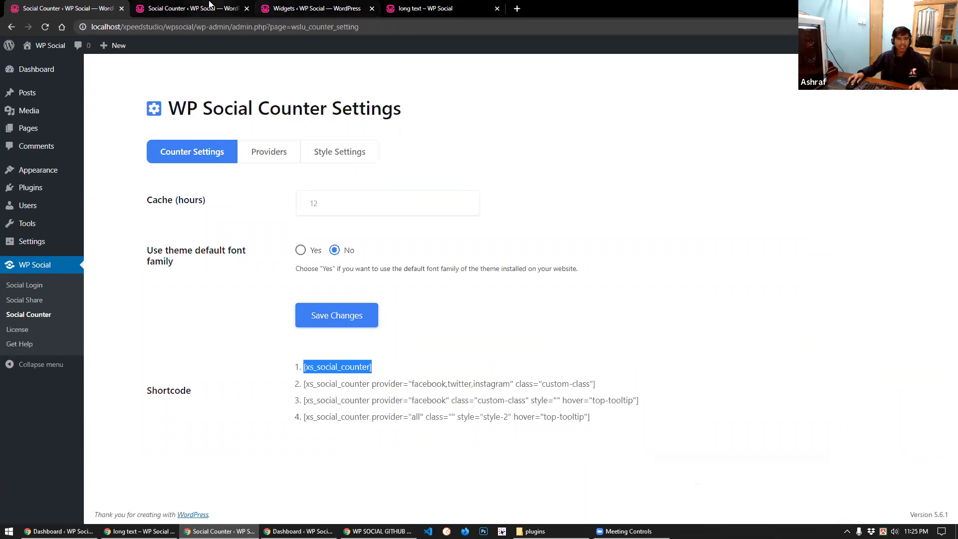
pyautogui.click(246, 6)
pyautogui.hotkey('ctrl', 'Tab')
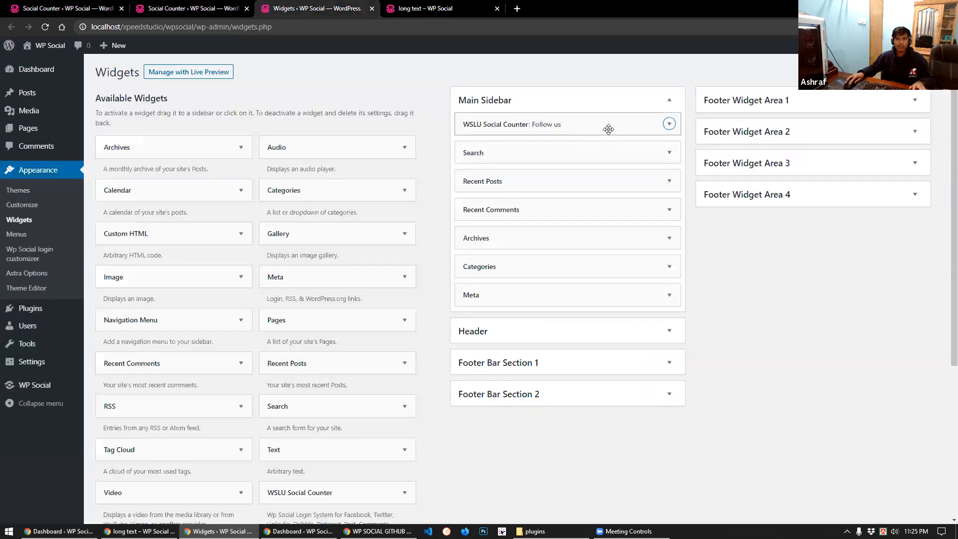
# Delete the WSLU Social Counter widget and add a Text widget to the top of Main Sidebar
pyautogui.click(668, 126)
pyautogui.click(474, 344)
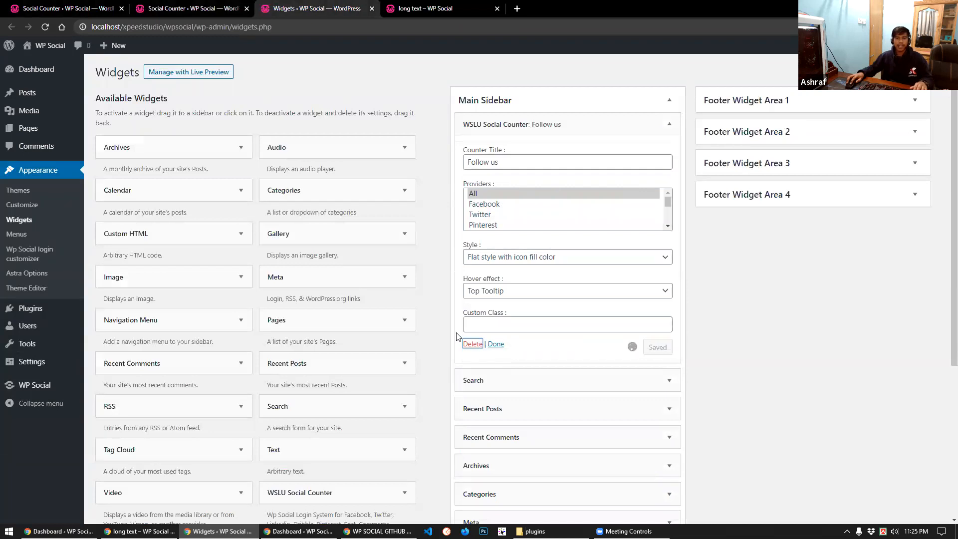
pyautogui.scroll(-5, 348, 344)
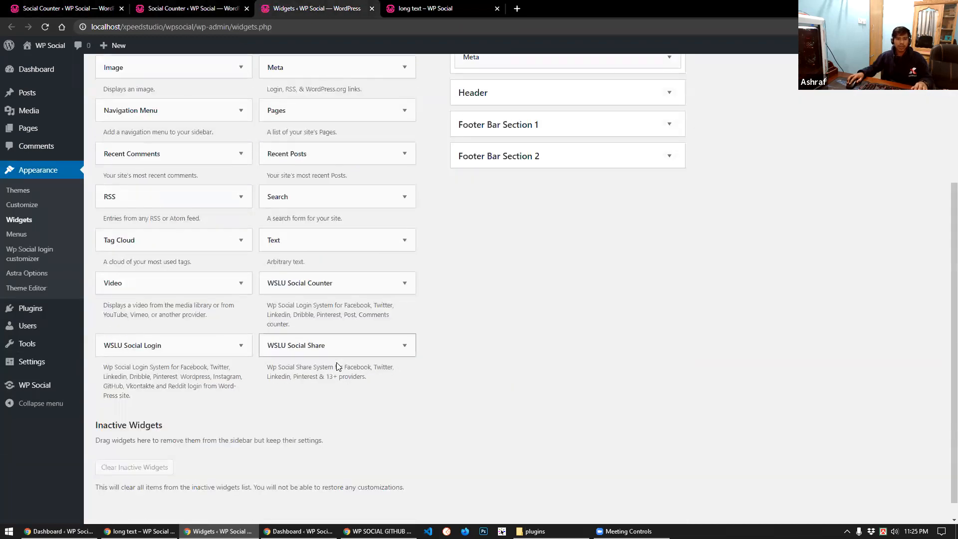
pyautogui.scroll(5, 342, 367)
pyautogui.moveTo(345, 449); pyautogui.dragTo(559, 128)
# Paste [xs_social_counter] into the Text widget without list formatting, save, and reload the post
pyautogui.hotkey('ctrl', 'v')
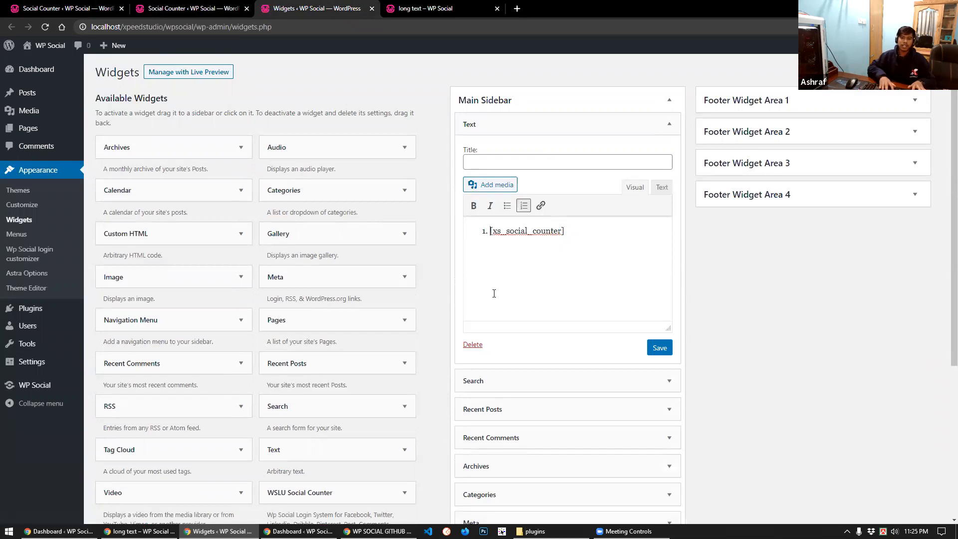
pyautogui.press('BackSpace')
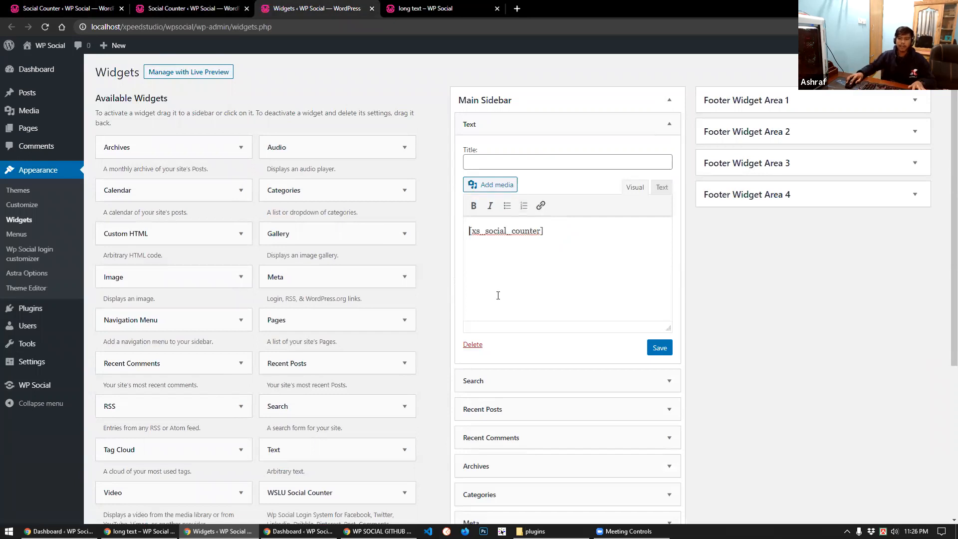
pyautogui.click(668, 349)
pyautogui.click(496, 345)
pyautogui.click(432, 2)
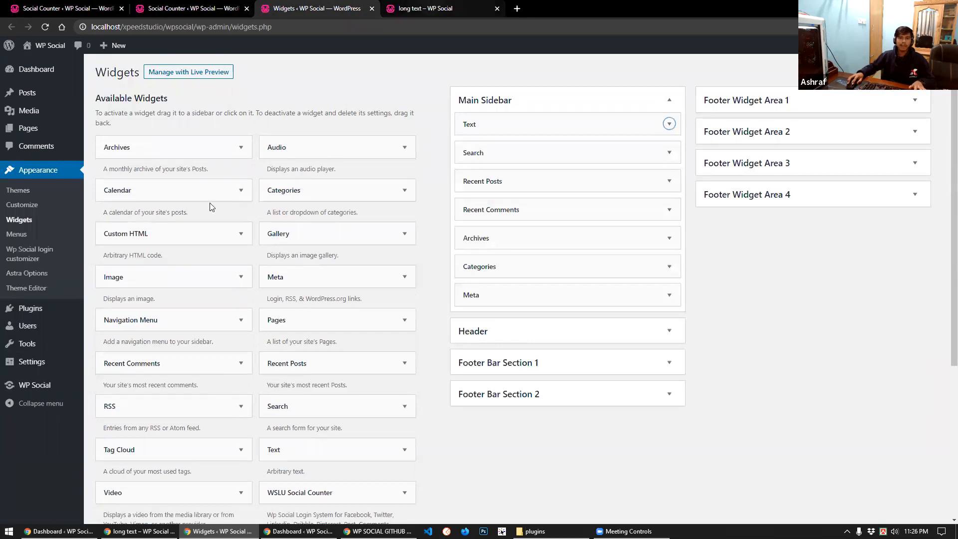
pyautogui.hotkey('ctrl', 'r')
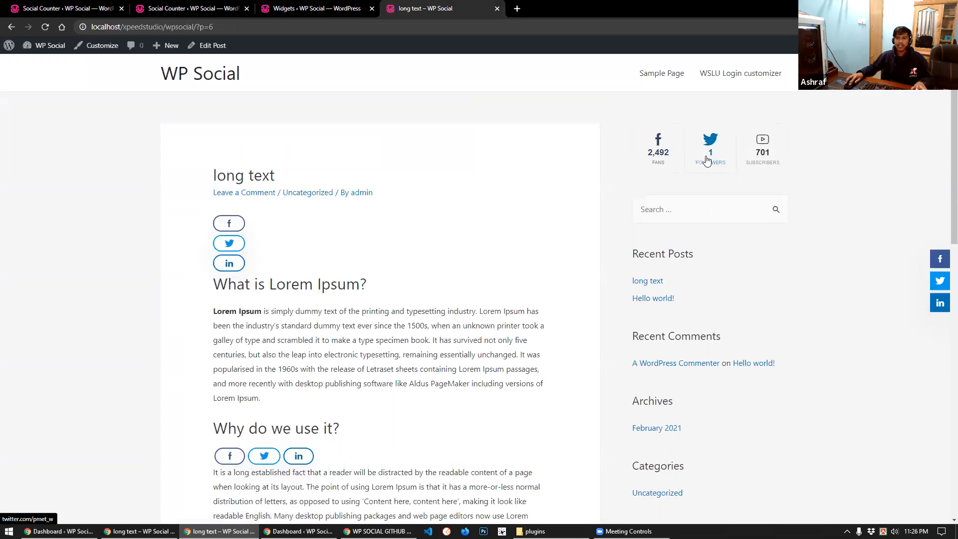
# Set the counter's hover effect to Slide Top, save, and preview it on the live post
pyautogui.click(47, 6)
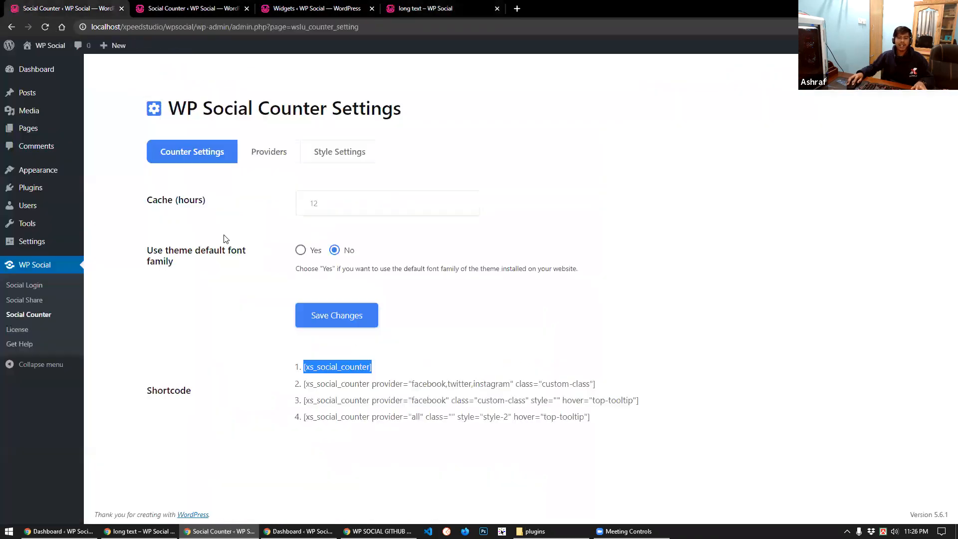
pyautogui.click(346, 166)
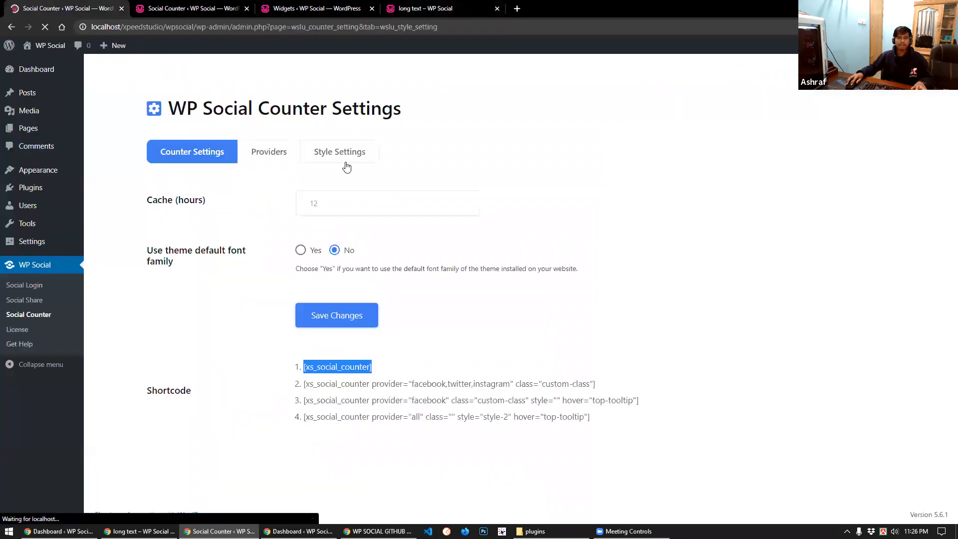
pyautogui.scroll(-3, 260, 300)
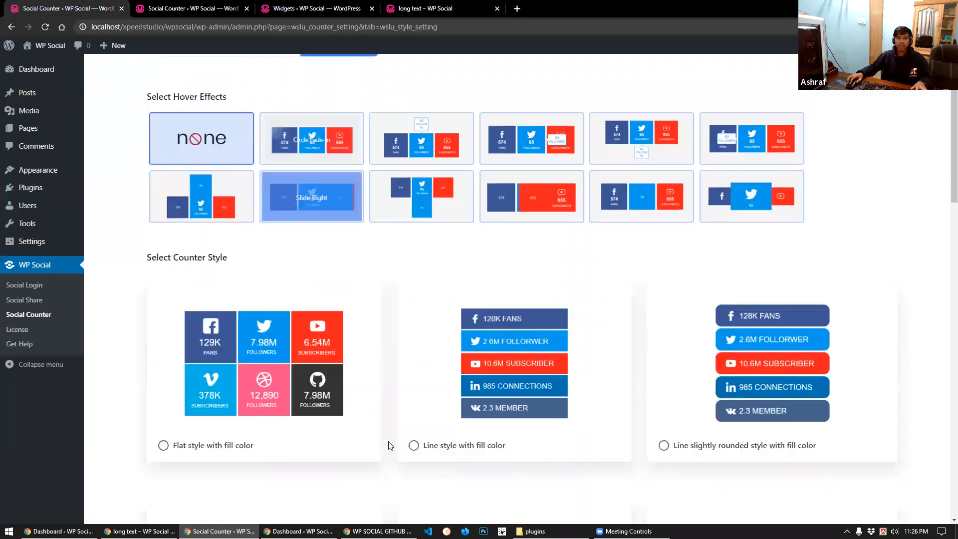
pyautogui.scroll(3, 389, 440)
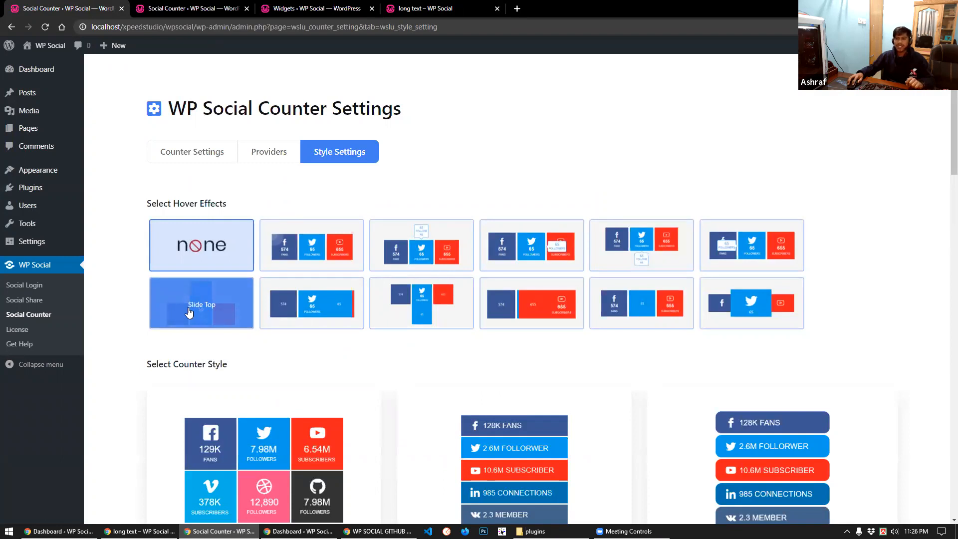
pyautogui.click(189, 312)
pyautogui.scroll(-3, 192, 349)
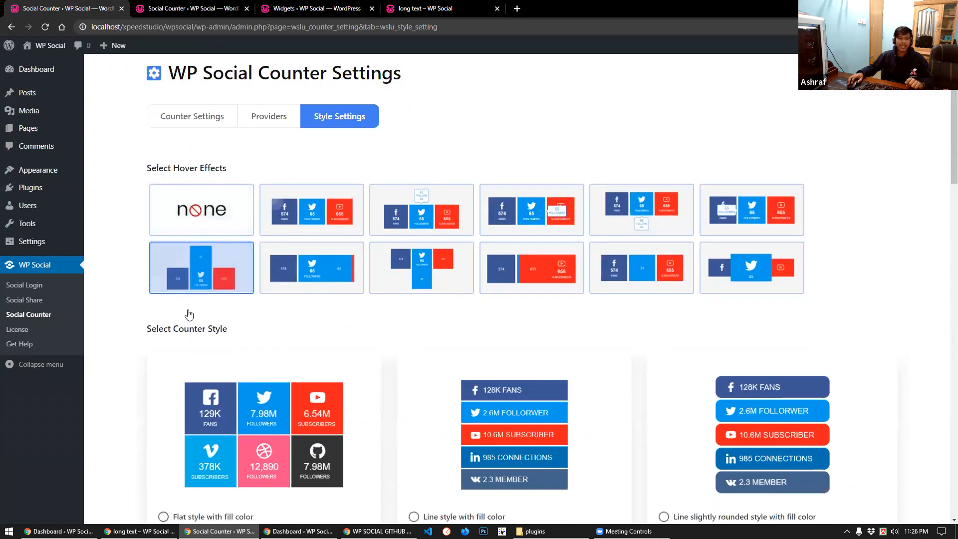
pyautogui.scroll(-2, 202, 424)
pyautogui.scroll(-15, 204, 434)
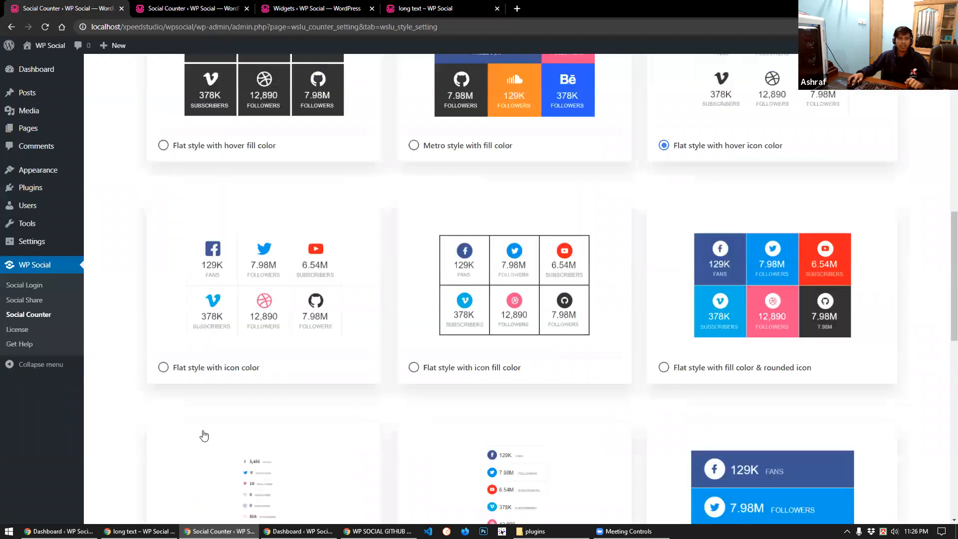
pyautogui.click(205, 433)
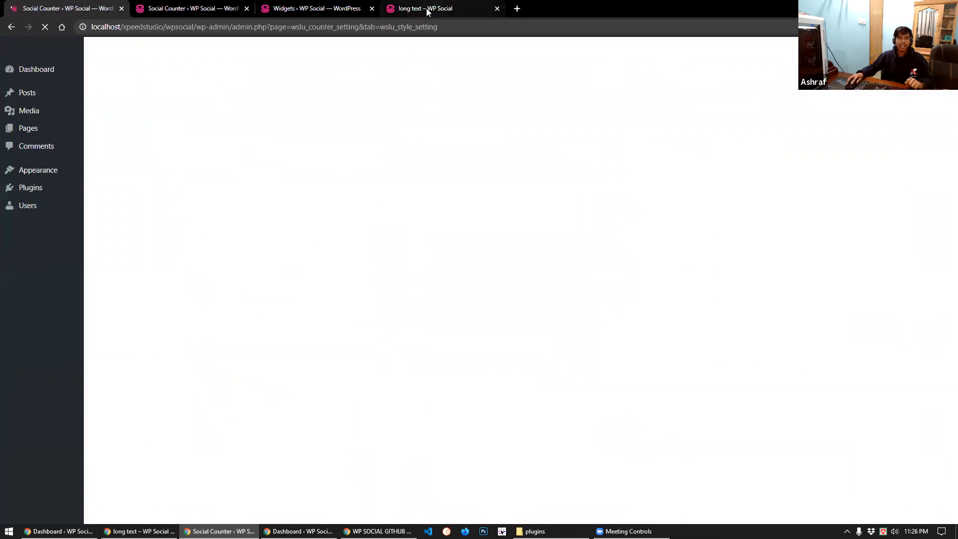
pyautogui.click(430, 8)
pyautogui.press('F5')
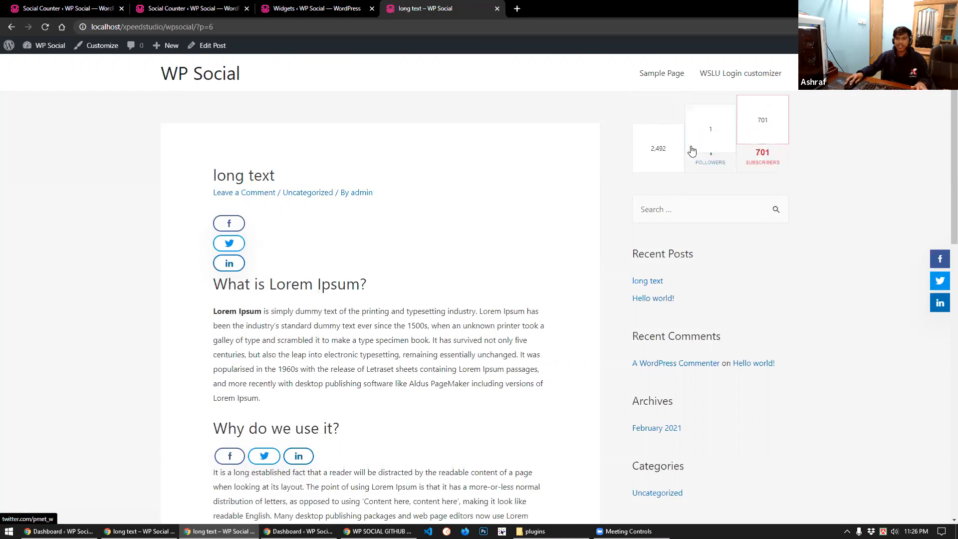
# Switch the counter to 'Vertical line style with fill color & rounded icon', save, and reload the post
pyautogui.hotkey('ctrl', '1')
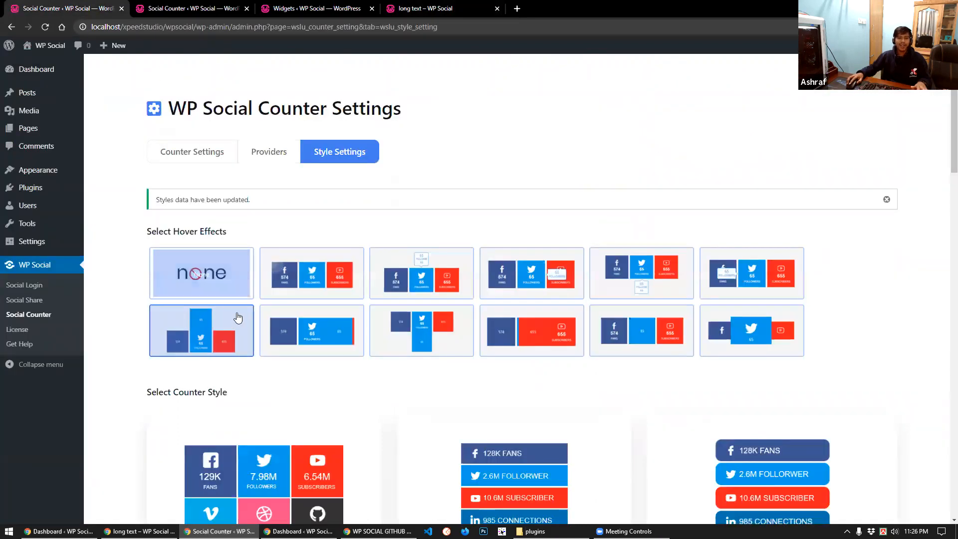
pyautogui.scroll(-3, 254, 386)
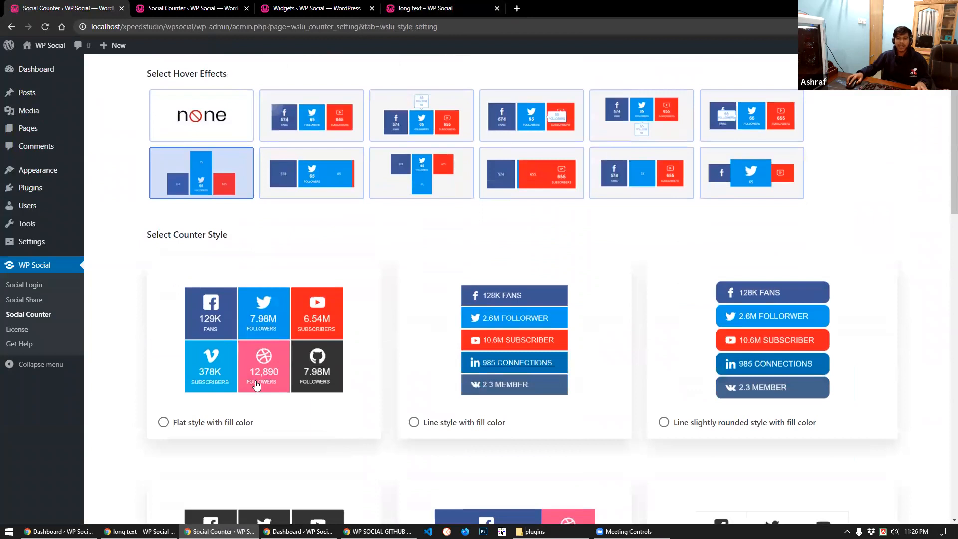
pyautogui.scroll(-9, 256, 385)
pyautogui.scroll(-7, 254, 385)
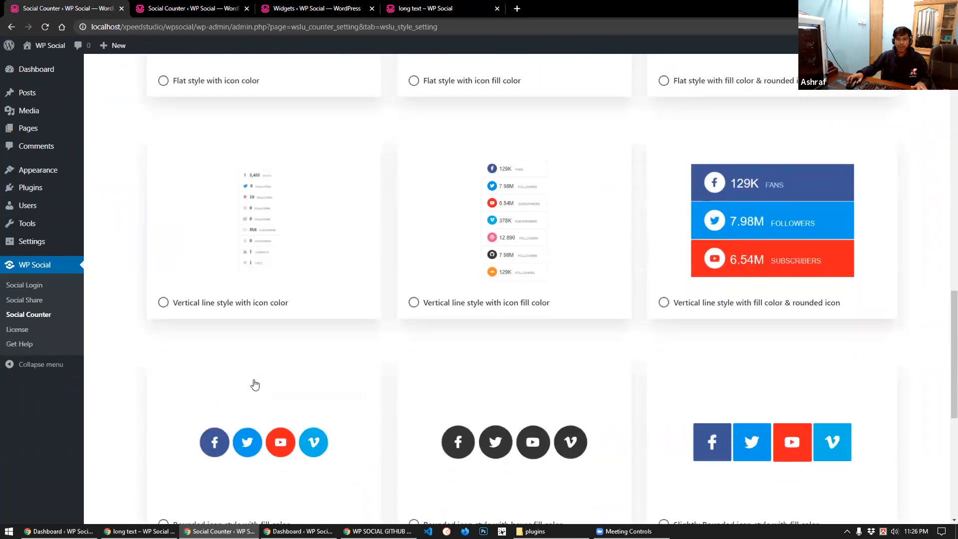
pyautogui.scroll(-3, 254, 384)
pyautogui.scroll(2, 254, 381)
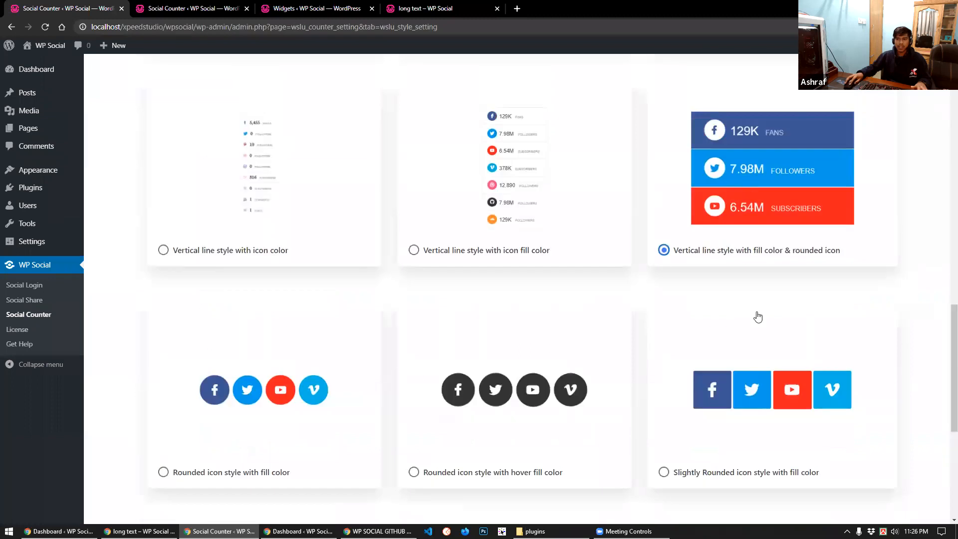
pyautogui.scroll(-7, 176, 396)
pyautogui.click(184, 438)
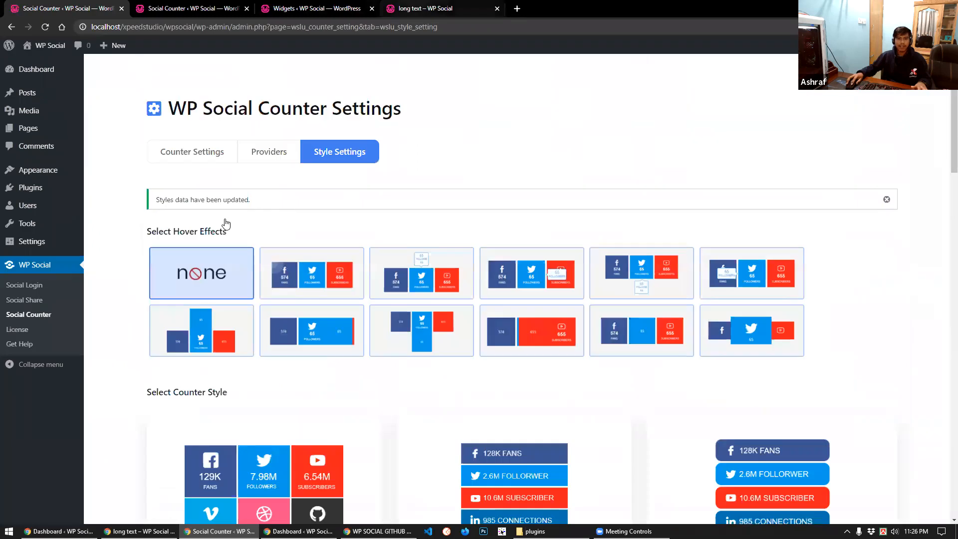
pyautogui.hotkey('ctrl', 'shift', 'Tab')
pyautogui.hotkey('ctrl', 'r')
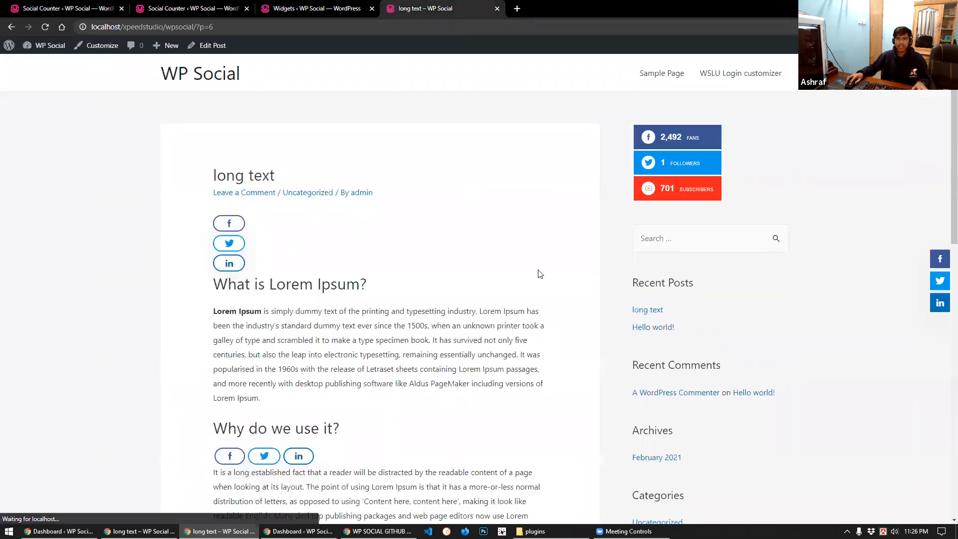
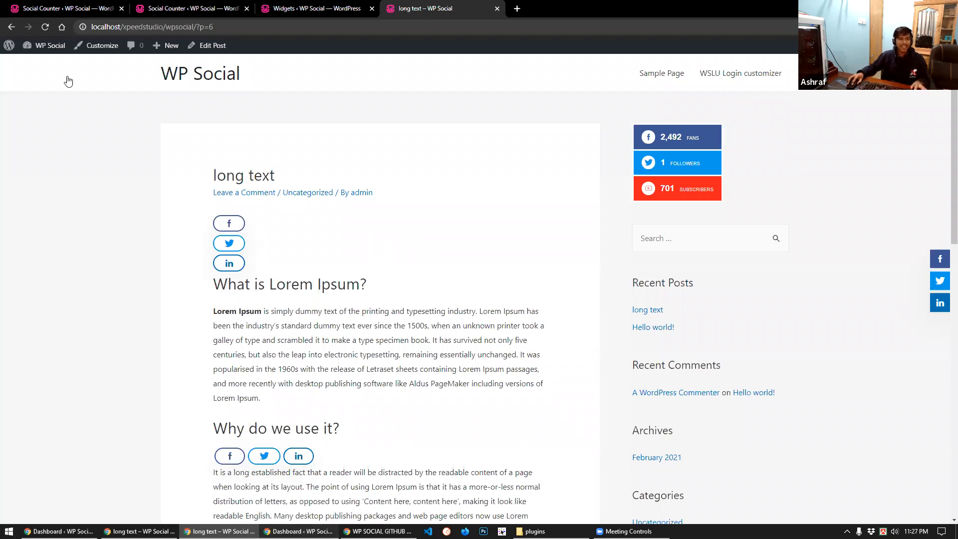
# Open the WP Social login customizer and compare the concert-stage and default WordPress templates
pyautogui.hotkey('alt', 'Tab')
pyautogui.moveTo(30, 214)
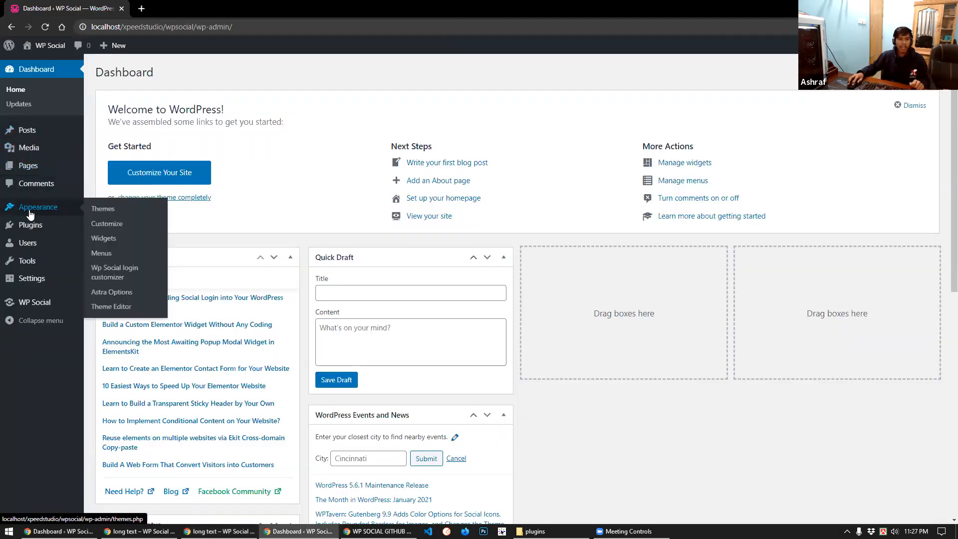
pyautogui.click(112, 275)
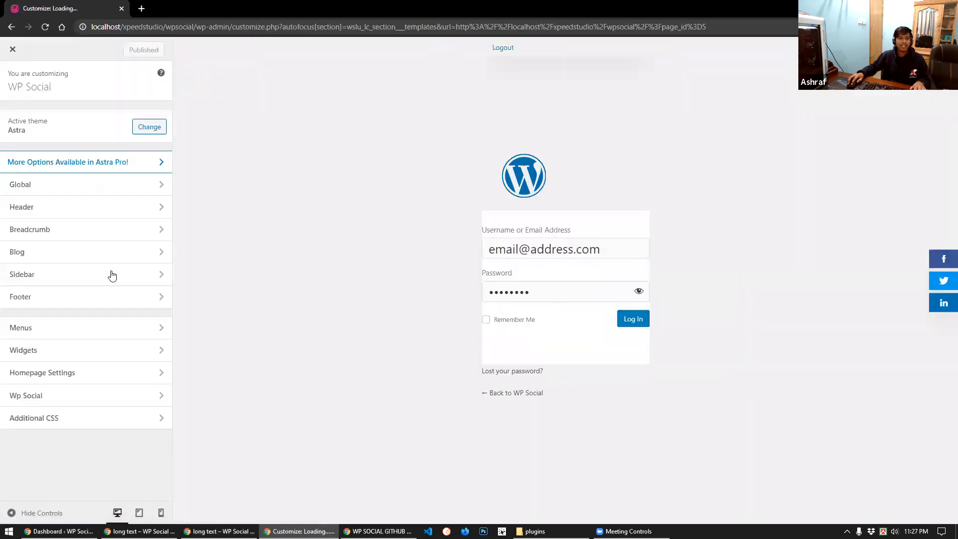
pyautogui.click(102, 221)
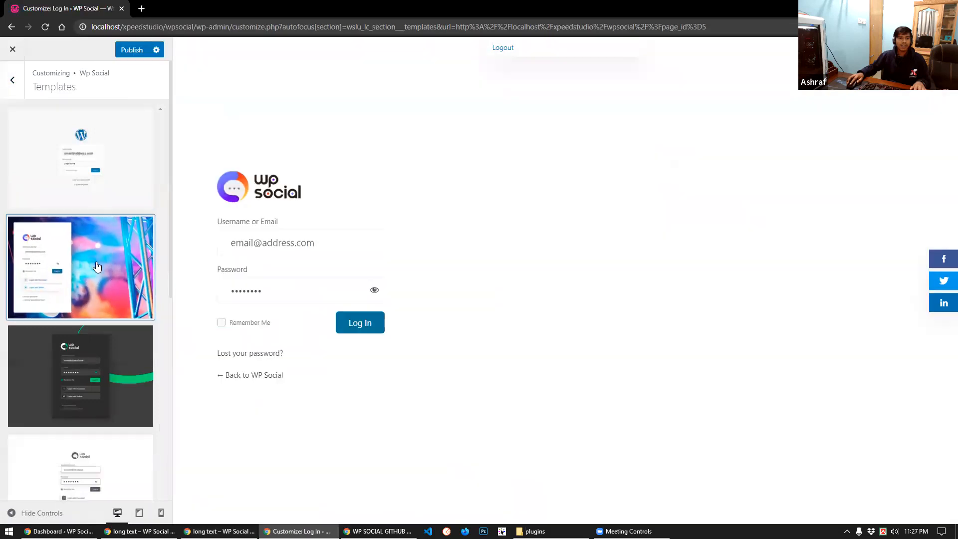
pyautogui.scroll(-5, 83, 350)
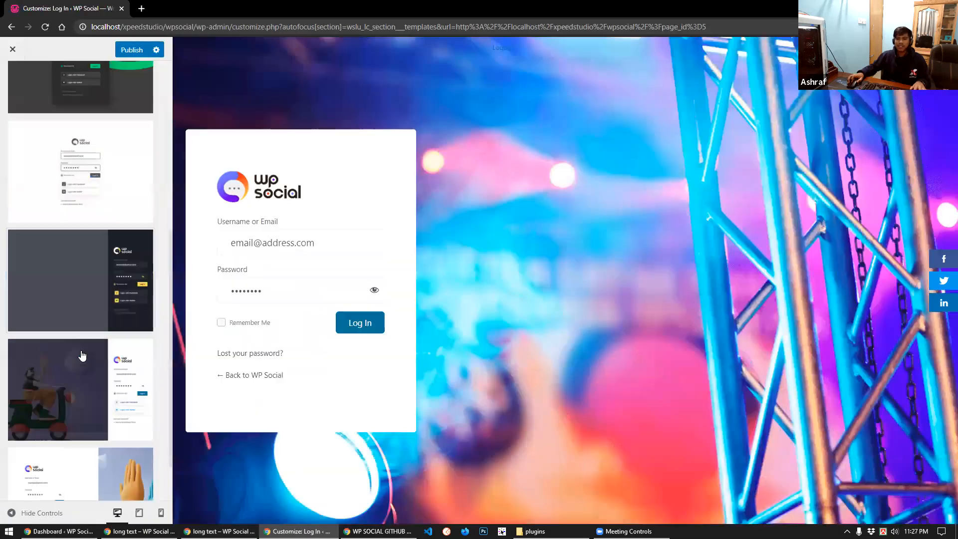
pyautogui.scroll(5, 82, 355)
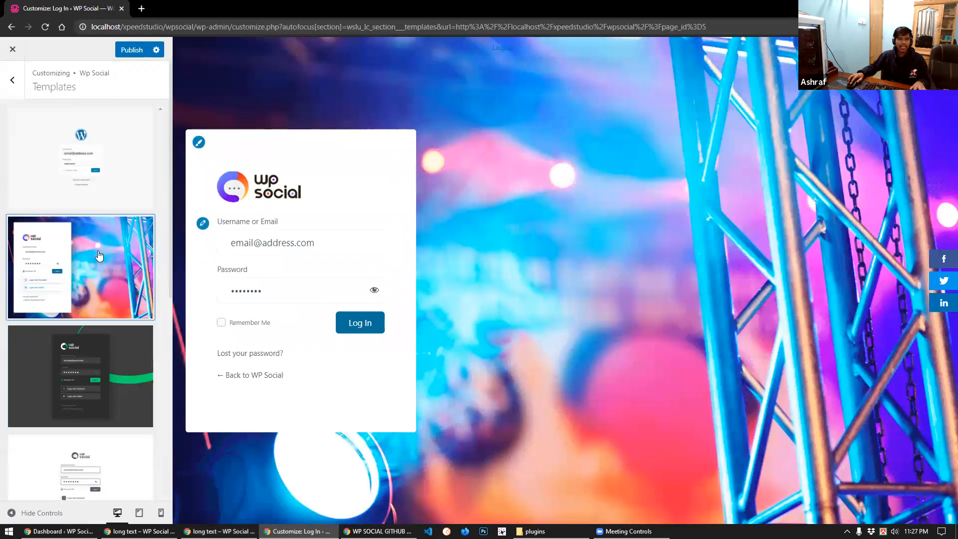
pyautogui.click(102, 184)
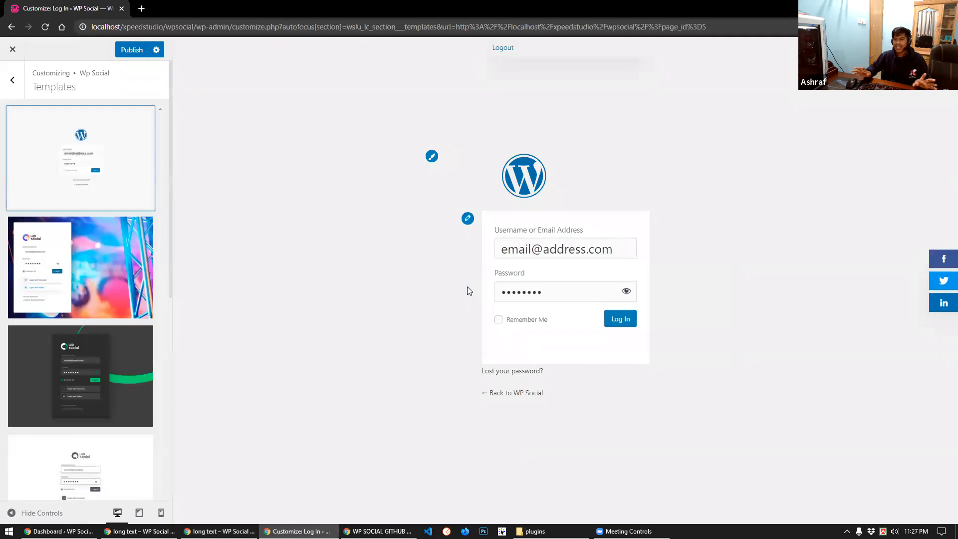
pyautogui.click(116, 280)
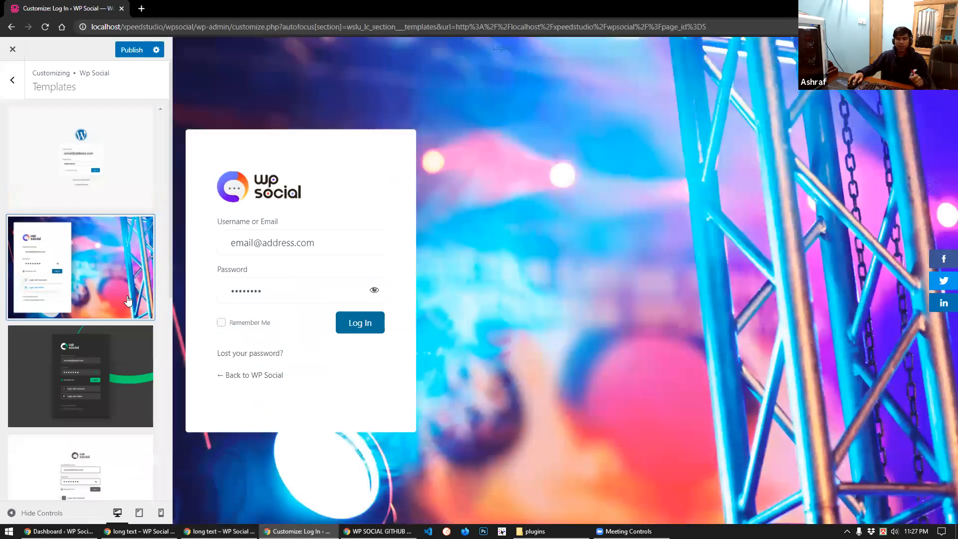
# Preview the dark green, plain white and dark right-form templates, ending on the high-five hands one
pyautogui.scroll(-2, 128, 301)
pyautogui.click(128, 301)
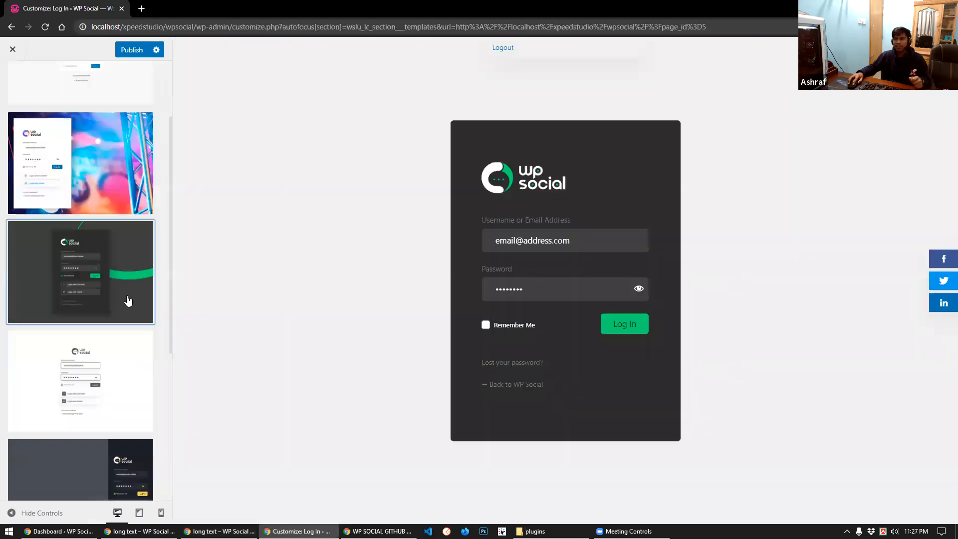
pyautogui.scroll(-2, 130, 301)
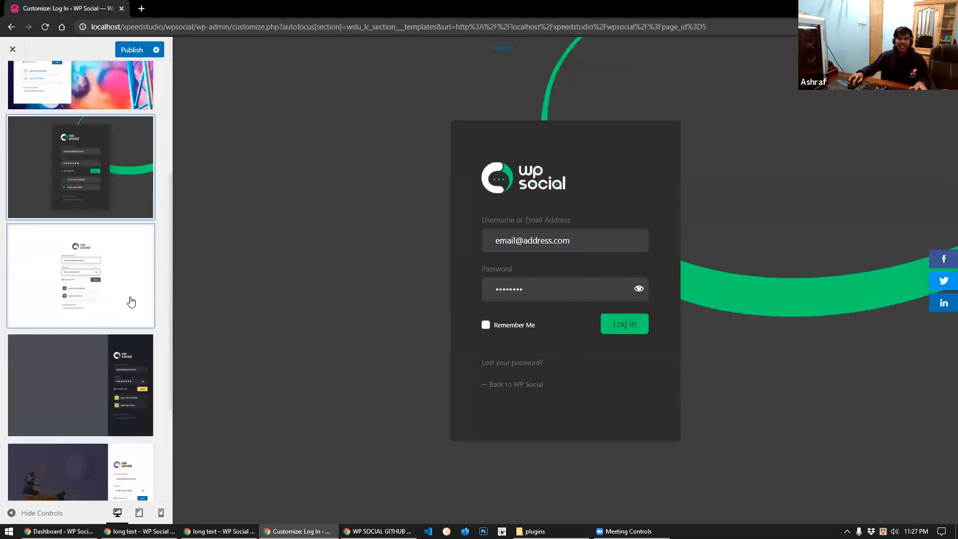
pyautogui.click(131, 301)
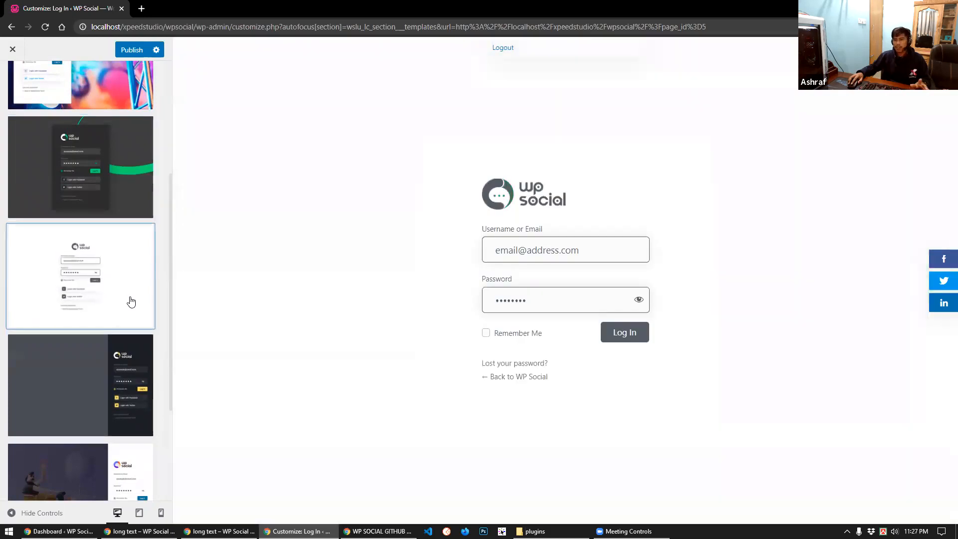
pyautogui.scroll(-1, 131, 301)
pyautogui.click(125, 304)
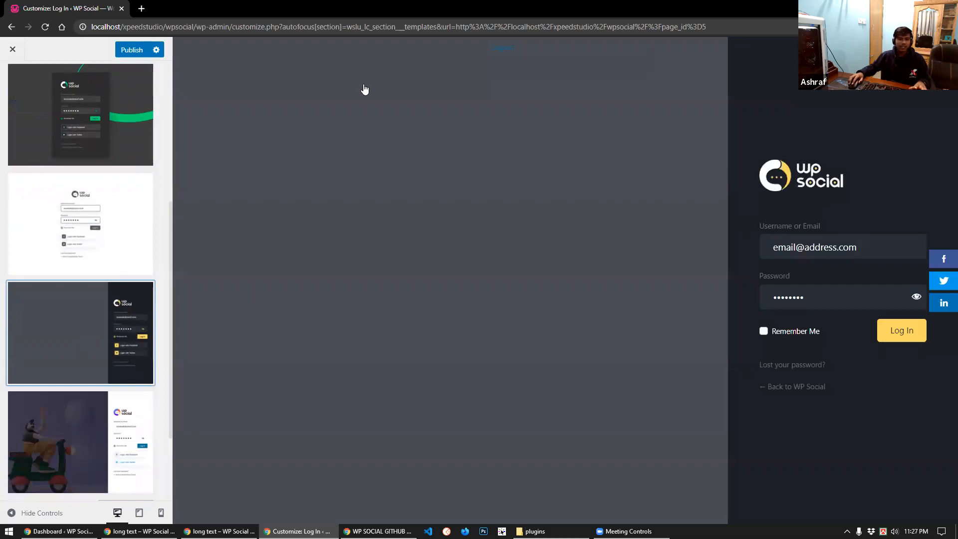
pyautogui.scroll(-1, 41, 382)
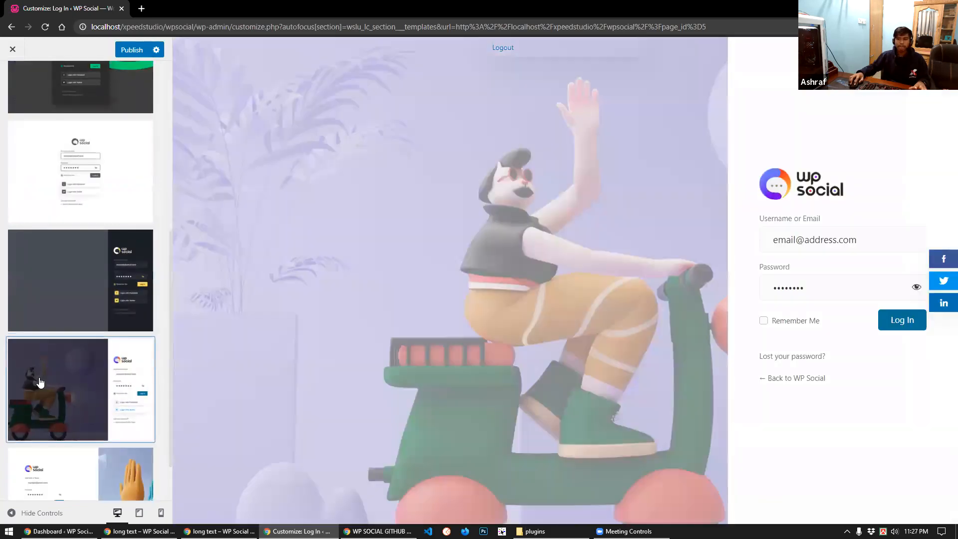
pyautogui.scroll(-1, 42, 368)
pyautogui.scroll(-1, 42, 368)
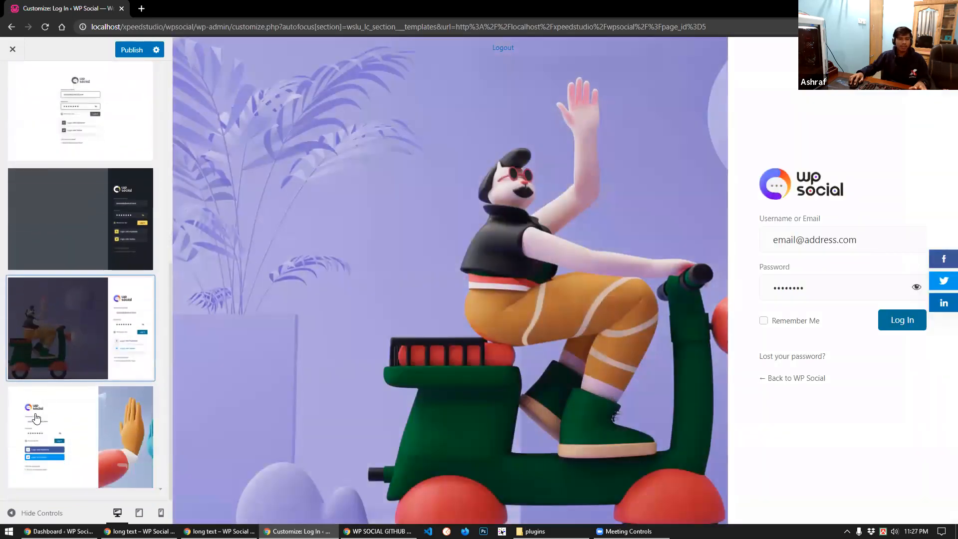
pyautogui.click(76, 399)
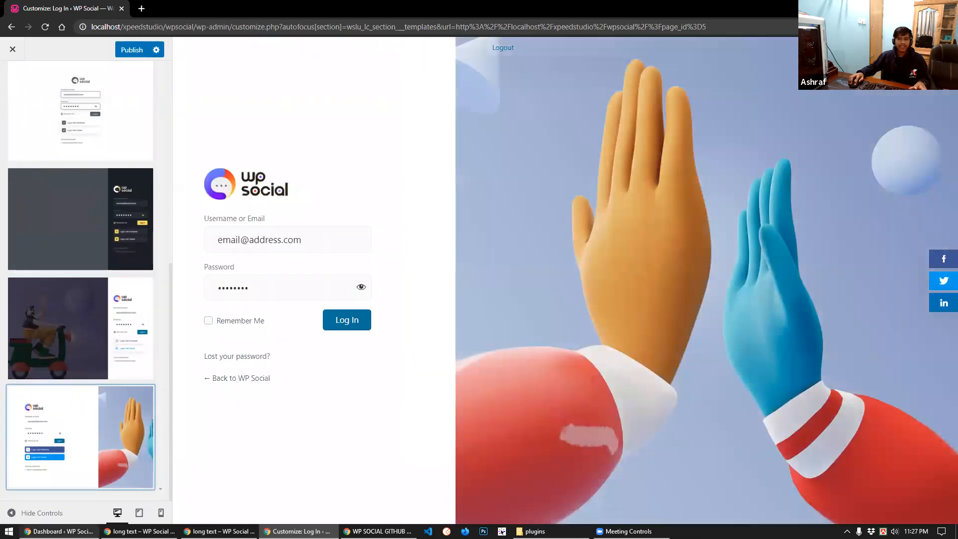
pyautogui.moveTo(57, 531)
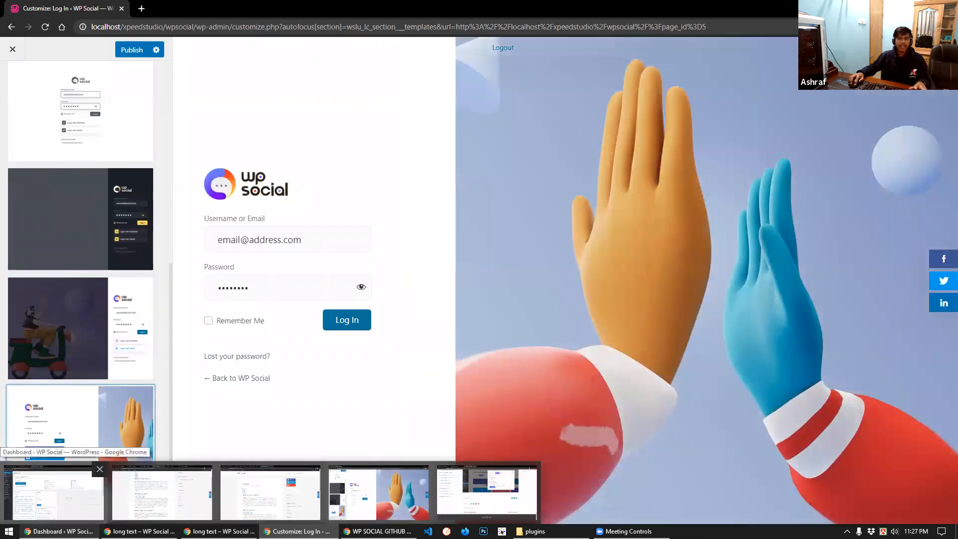
# Switch off 'Show button to wp-login page' in WP Social Login global settings and save
pyautogui.click(54, 493)
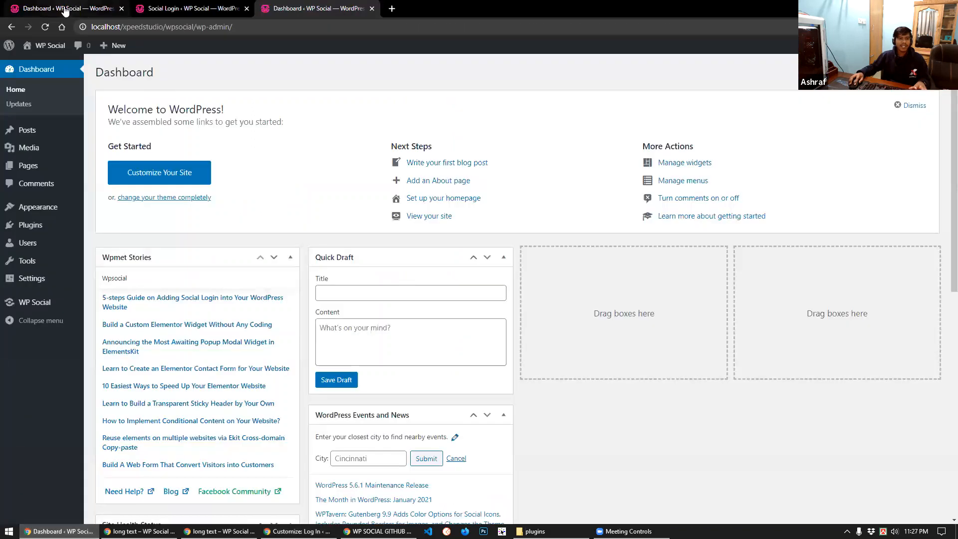
pyautogui.moveTo(43, 302)
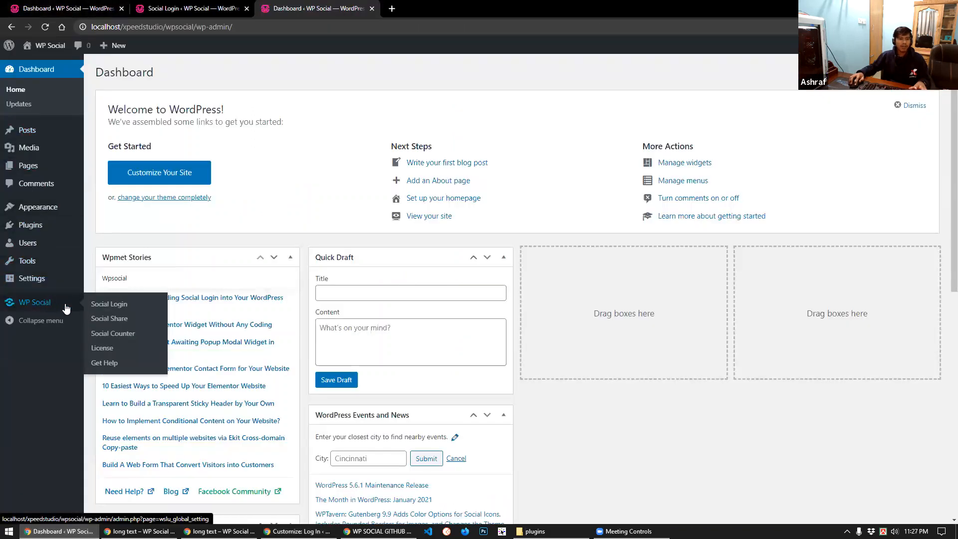
pyautogui.click(105, 305)
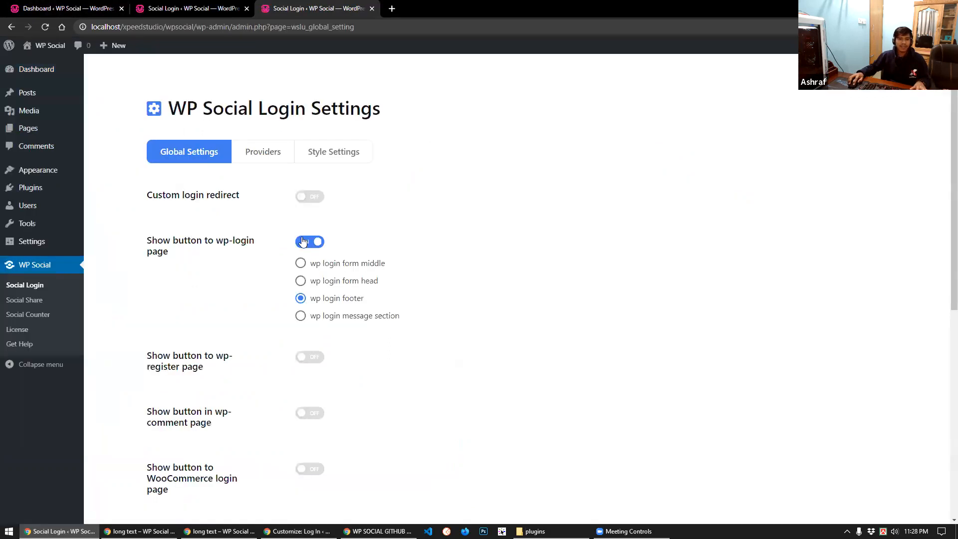
pyautogui.click(303, 241)
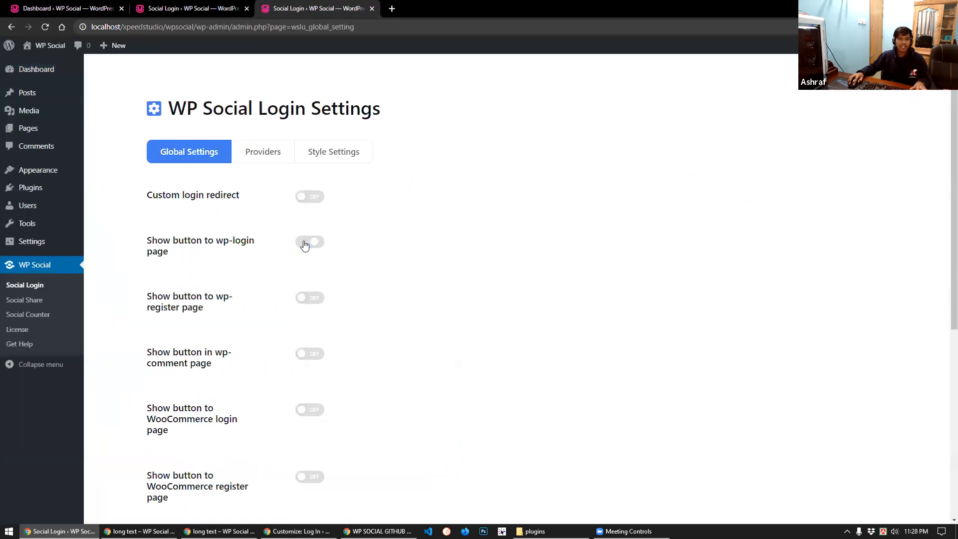
pyautogui.scroll(-6, 154, 264)
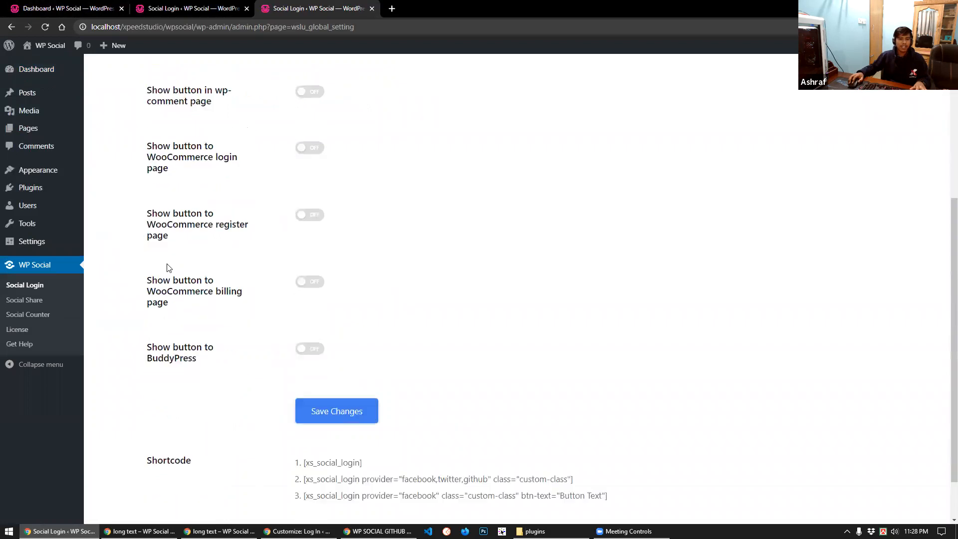
pyautogui.click(325, 358)
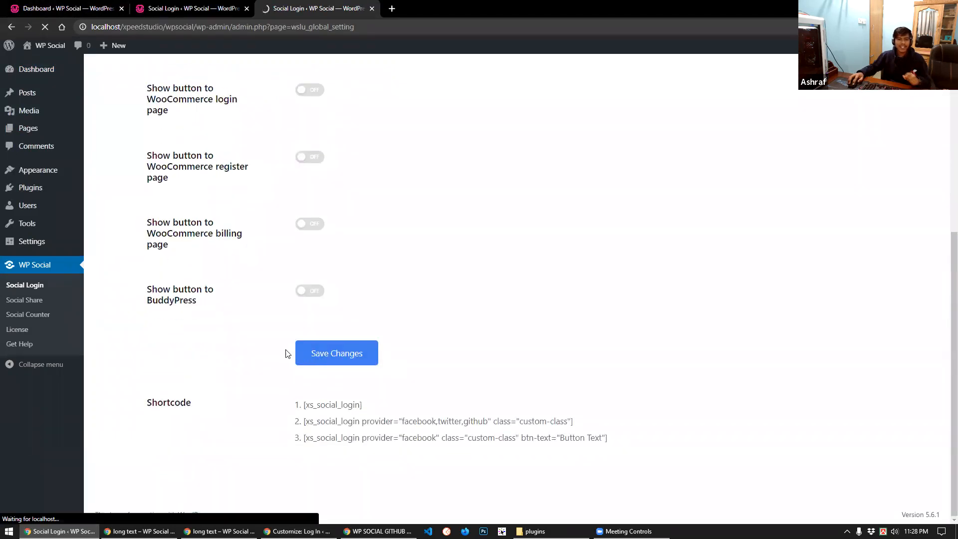
# Disable the Facebook, Twitter and YouTube providers in the Social Counter Providers list
pyautogui.click(31, 318)
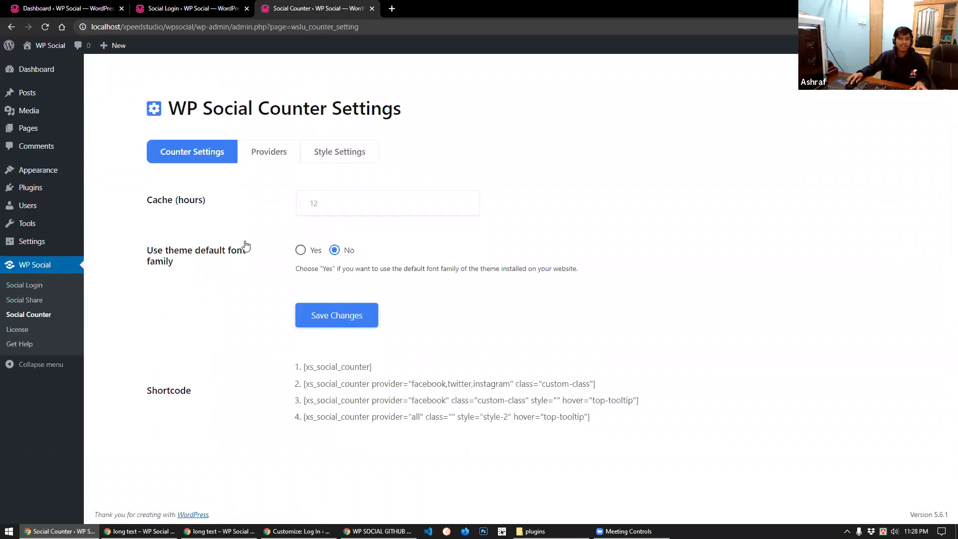
pyautogui.click(258, 151)
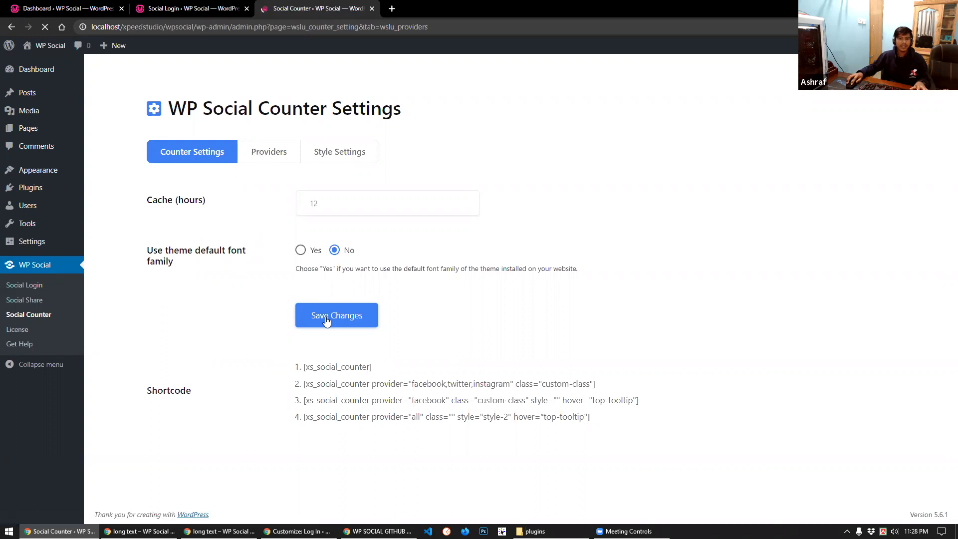
pyautogui.click(181, 292)
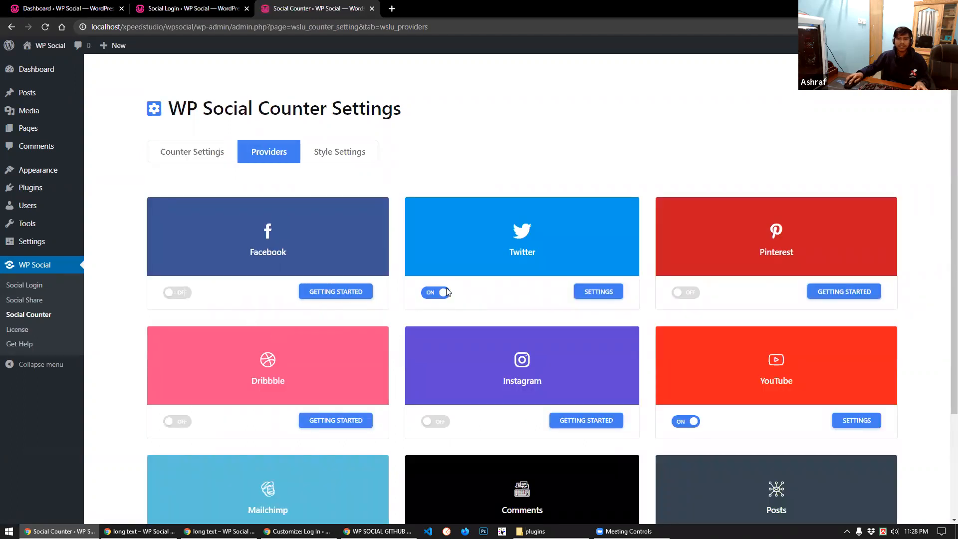
pyautogui.click(435, 293)
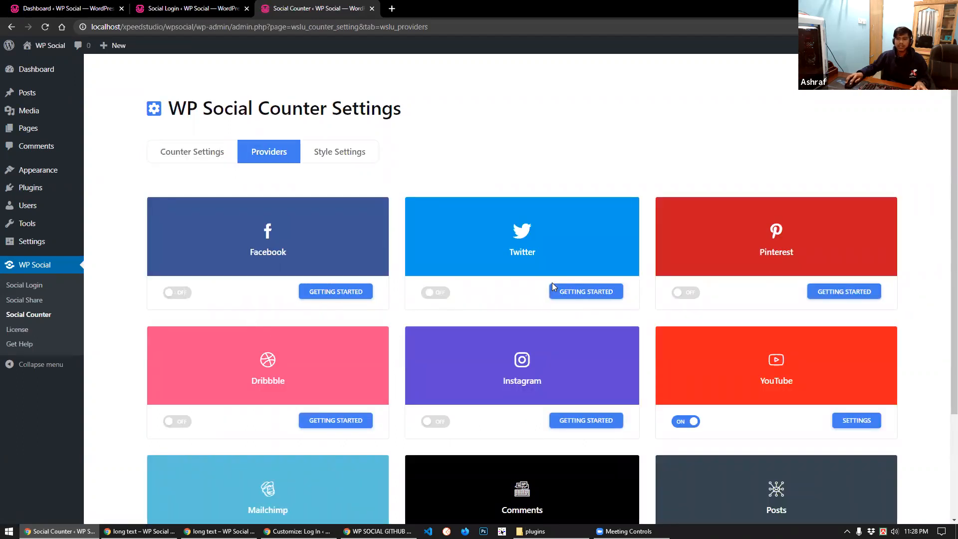
pyautogui.click(688, 423)
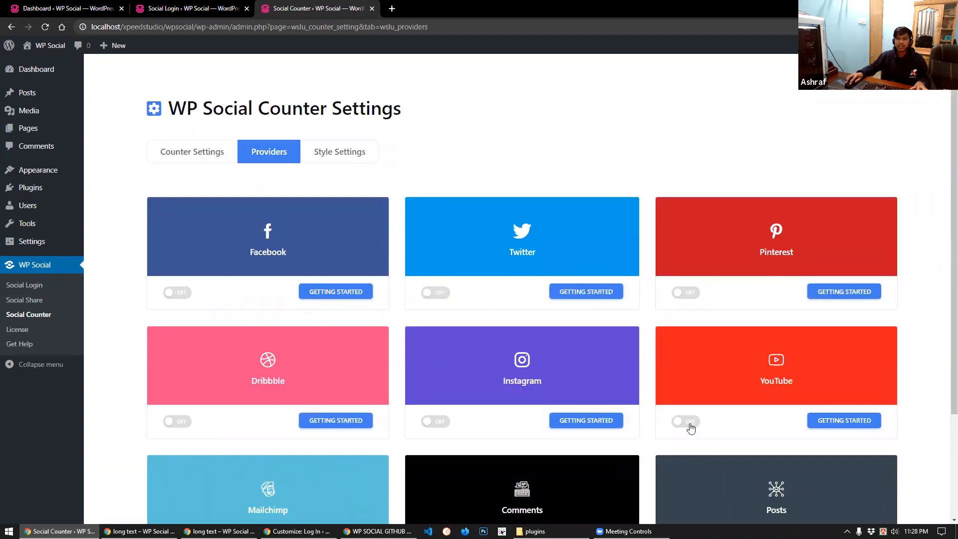
# Review the Social Login providers, with only GitHub enabled, and return to the login customizer
pyautogui.click(32, 290)
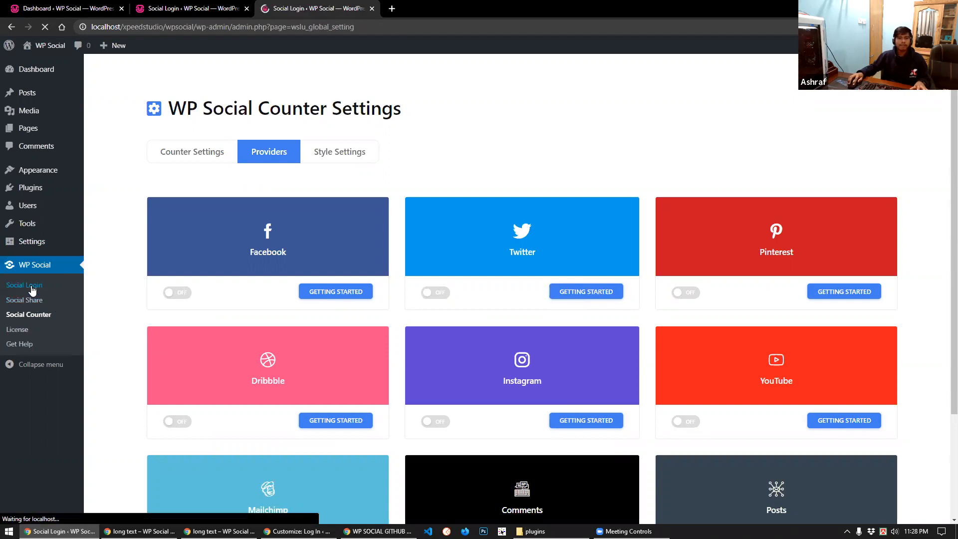
pyautogui.scroll(-4, 243, 254)
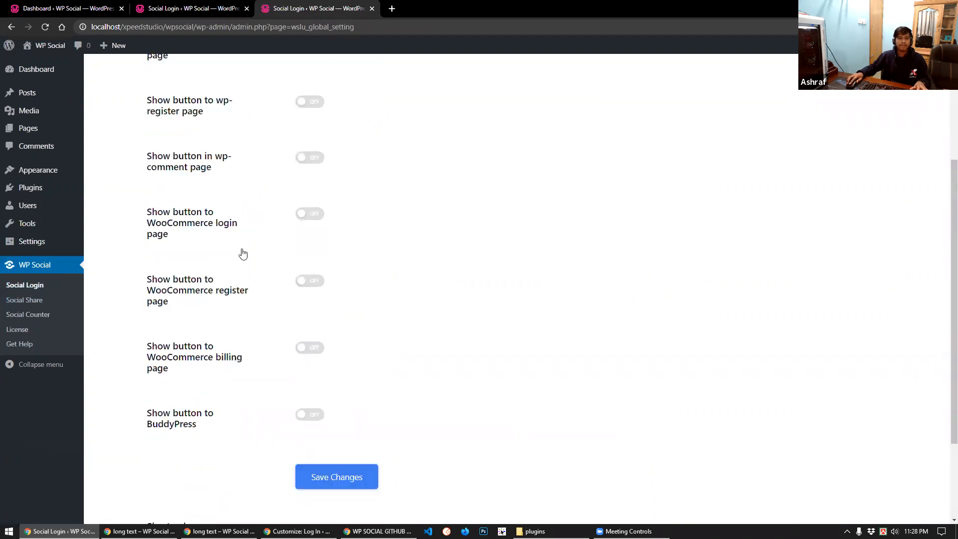
pyautogui.scroll(5, 243, 254)
pyautogui.click(254, 149)
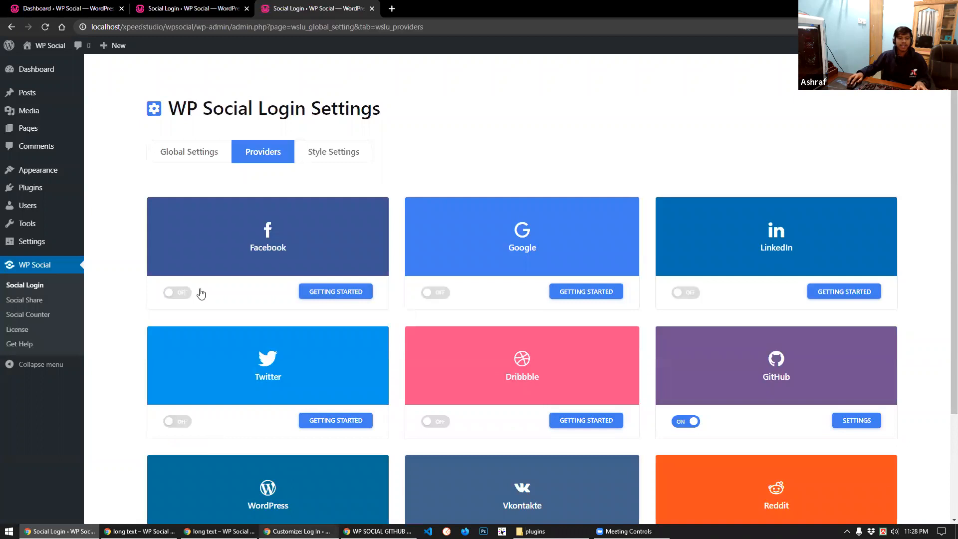
pyautogui.hotkey('alt', 'Tab')
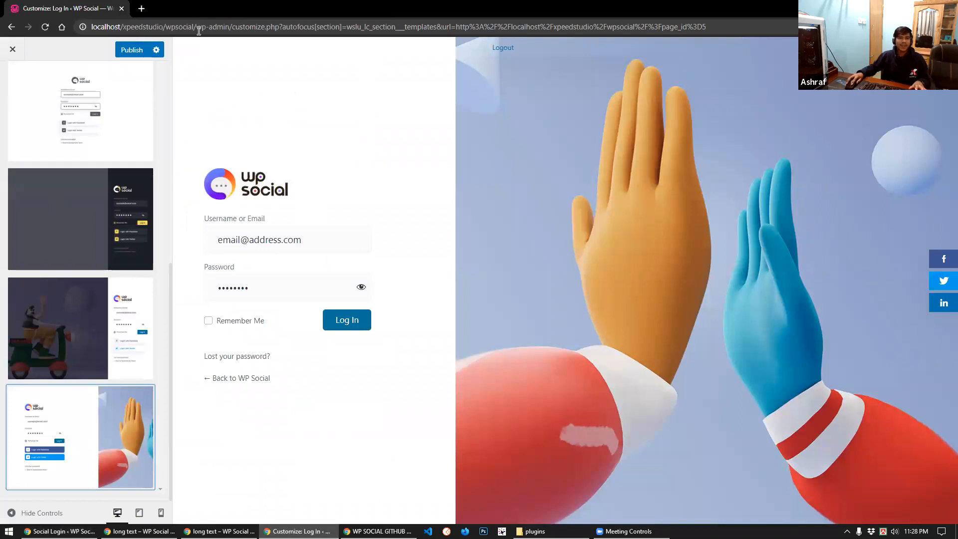
# Copy the site's wp-admin URL from the address bar and open a new incognito tab
pyautogui.moveTo(197, 26); pyautogui.dragTo(92, 26)
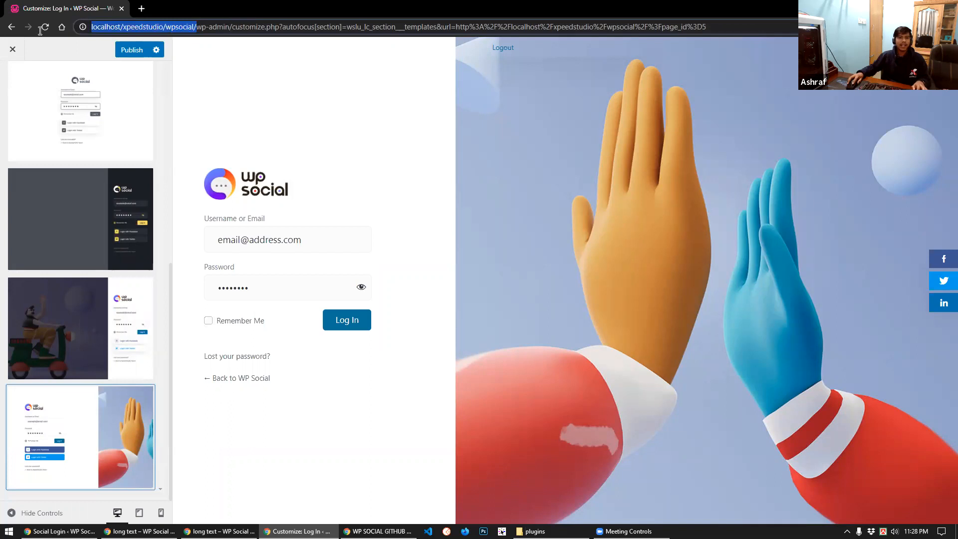
pyautogui.keyDown('shift'); pyautogui.click(230, 26); pyautogui.keyUp('shift')
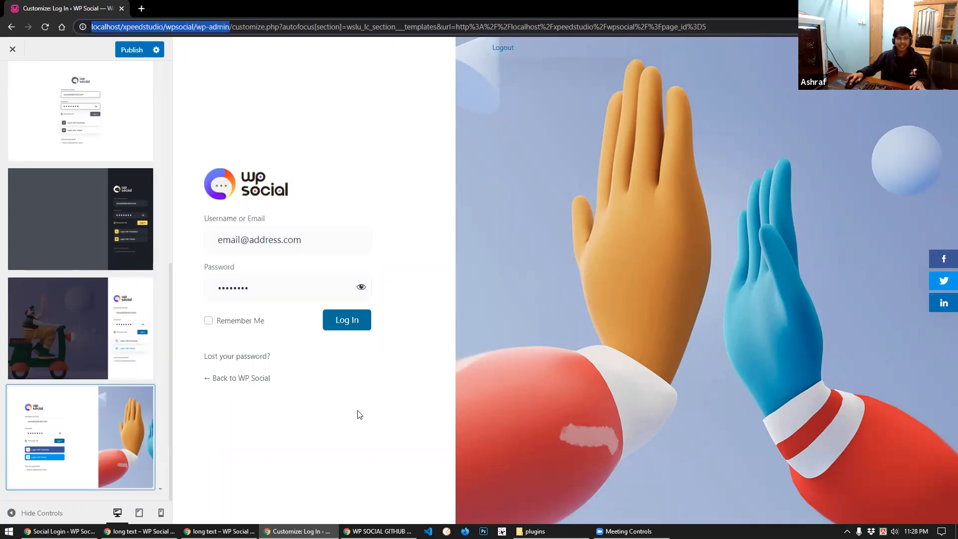
pyautogui.hotkey('ctrl', 'c')
pyautogui.hotkey('alt', 'Tab')
pyautogui.hotkey('ctrl', 't')
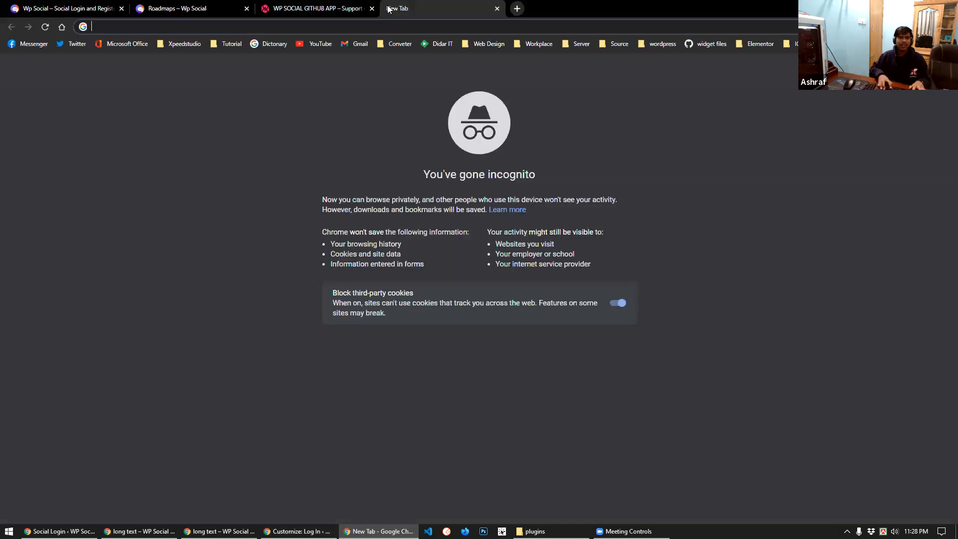
# Load wp-admin in the incognito tab and log out of the site
pyautogui.hotkey('ctrl', 'v')
pyautogui.press('Return')
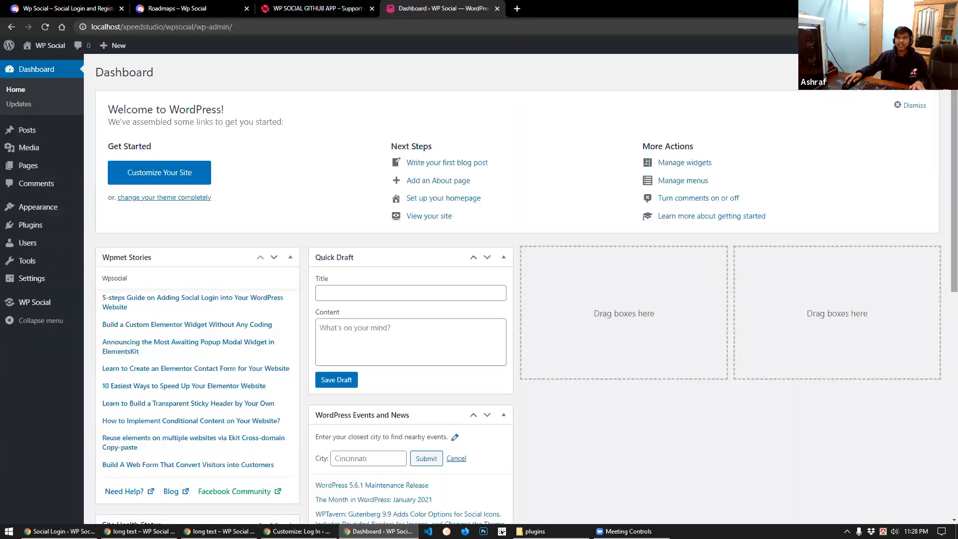
pyautogui.moveTo(923, 44)
pyautogui.click(870, 107)
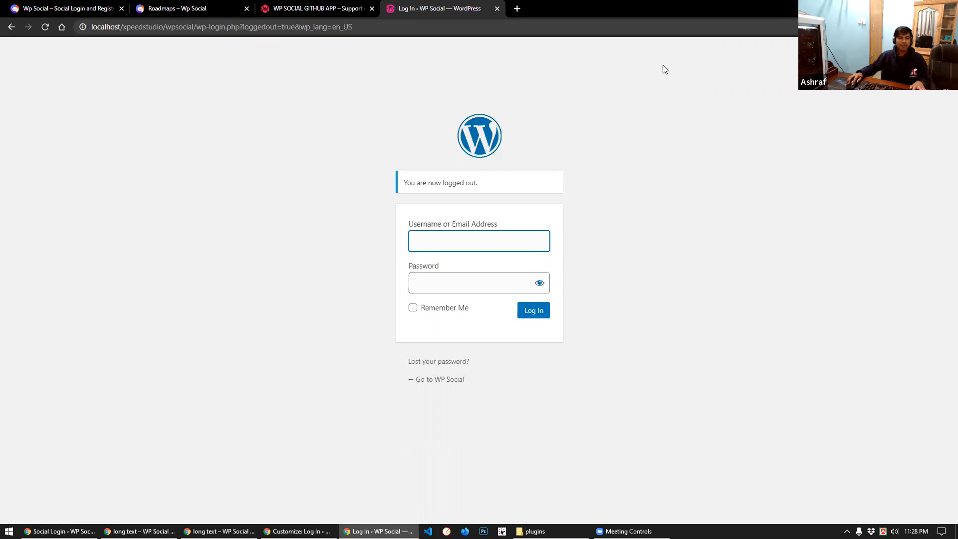
pyautogui.hotkey('alt', 'Tab')
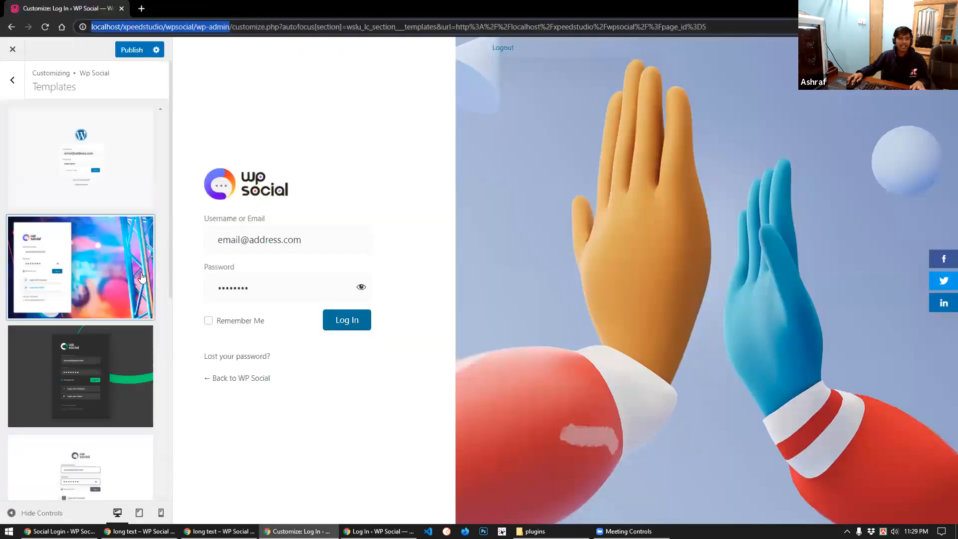
# Apply and publish the concert-light login template, then bring up the logged-out login page
pyautogui.scroll(-6, 100, 368)
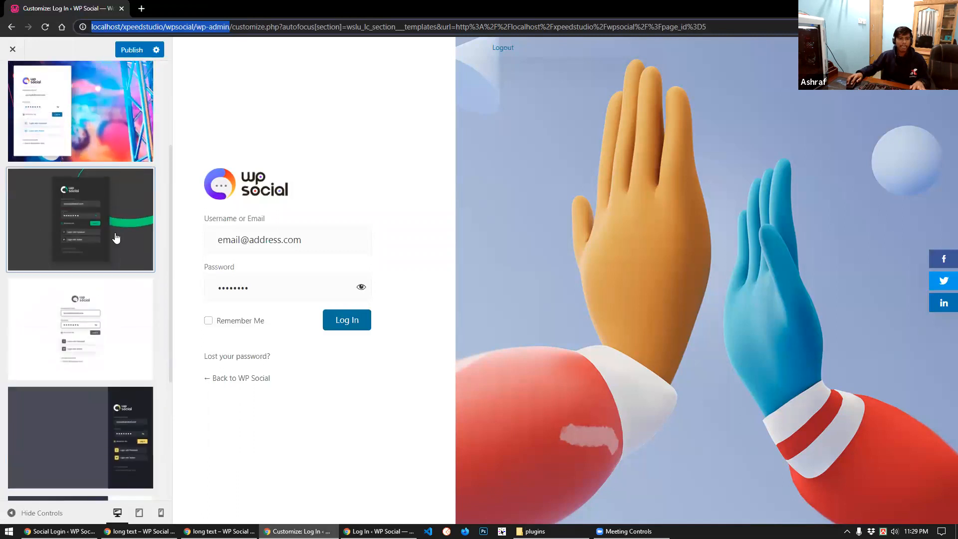
pyautogui.scroll(7, 99, 424)
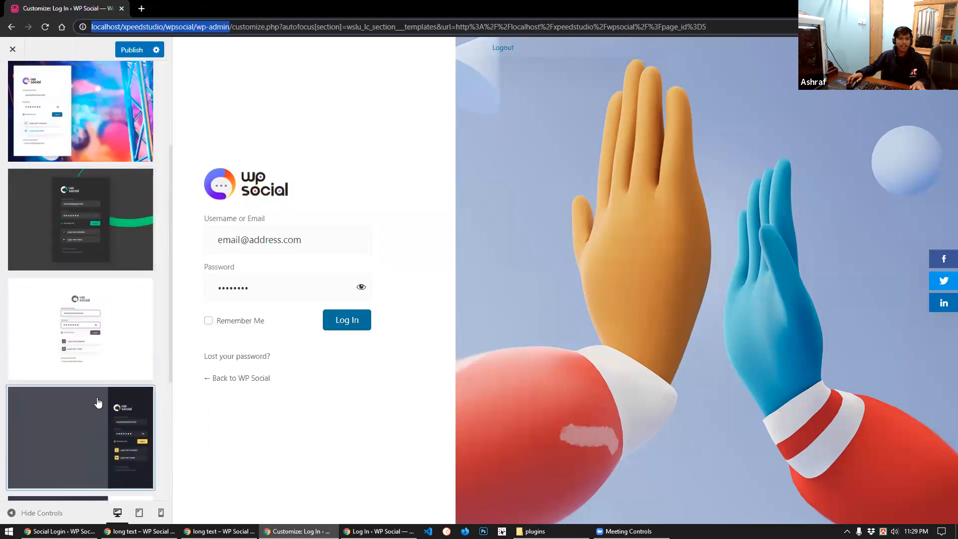
pyautogui.click(105, 281)
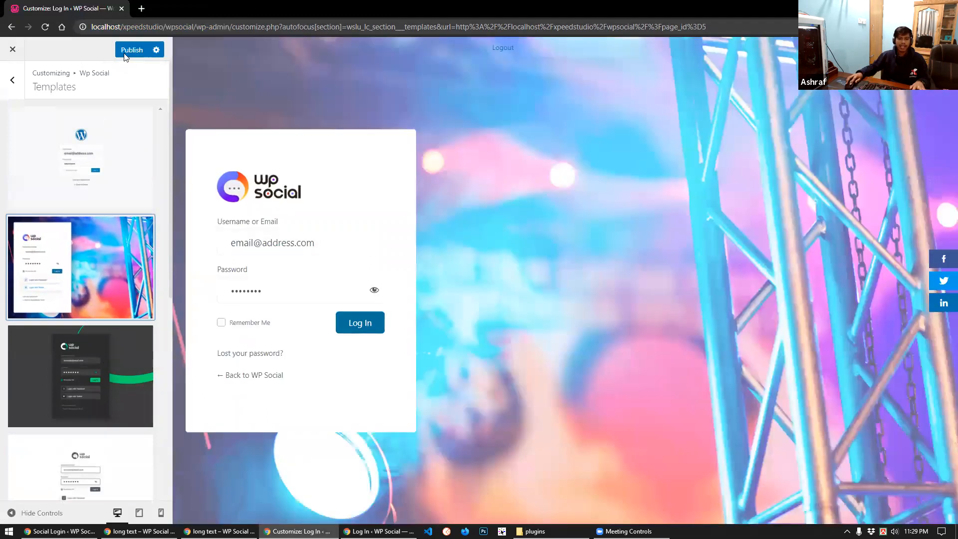
pyautogui.click(125, 52)
pyautogui.click(378, 531)
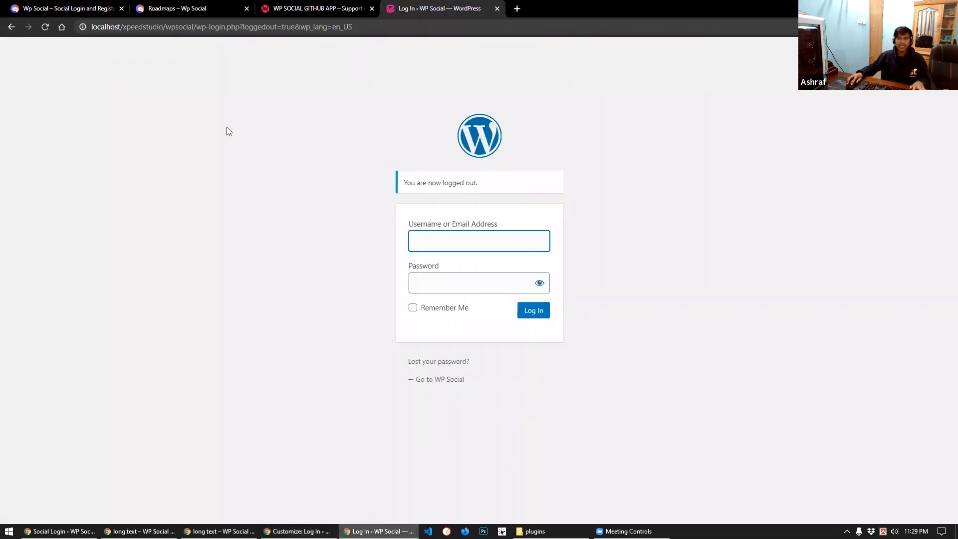
# Reload the concert-light login page, sign in with the admin credentials, then log out again
pyautogui.click(45, 26)
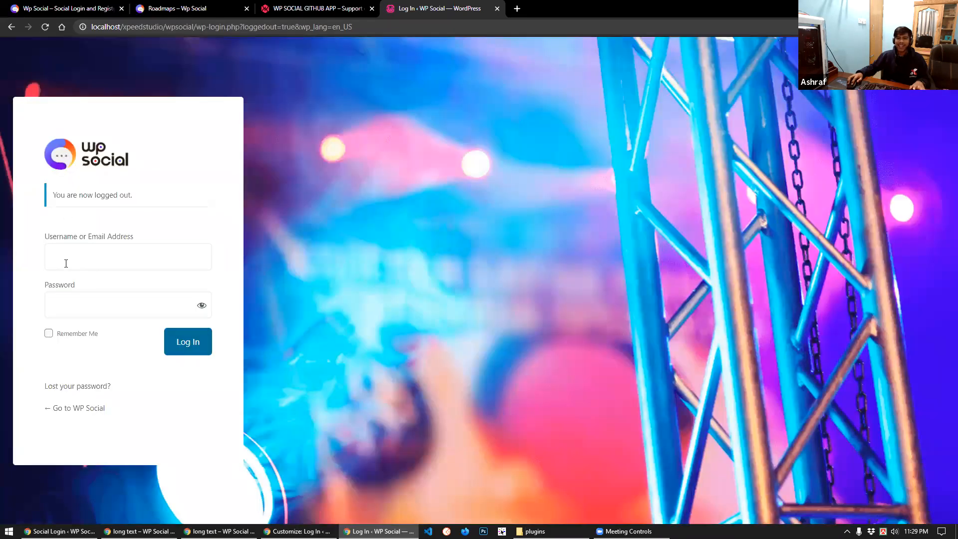
pyautogui.click(65, 263)
pyautogui.write('admin')
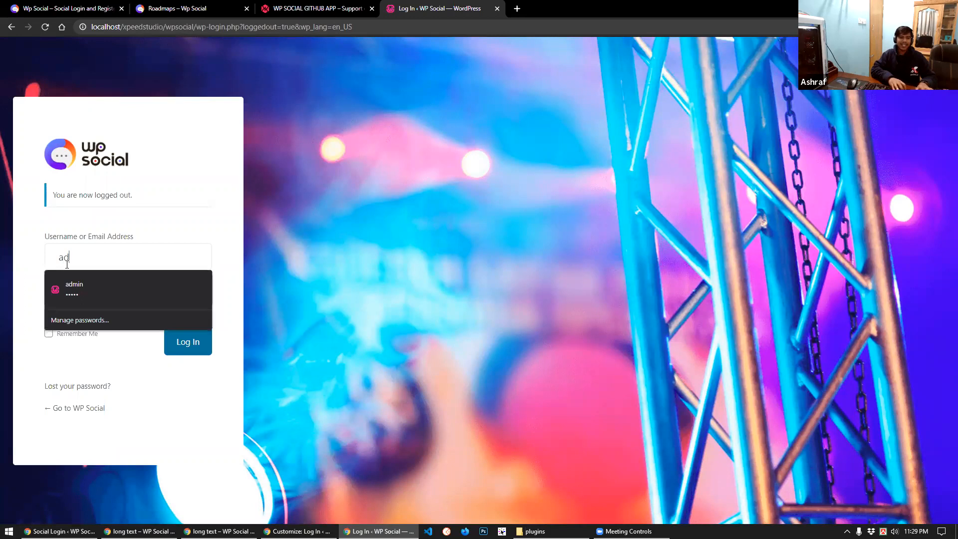
pyautogui.press('Tab')
pyautogui.write('admin')
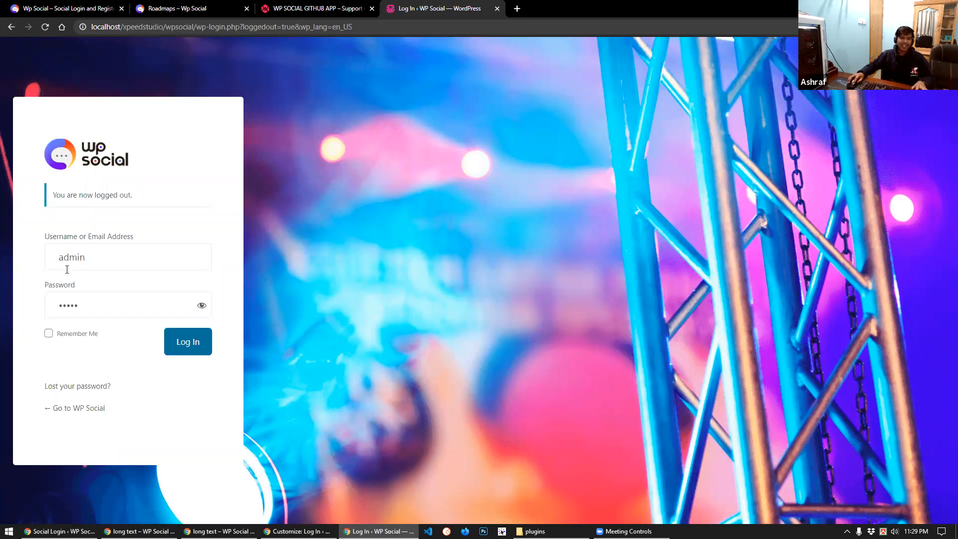
pyautogui.click(178, 355)
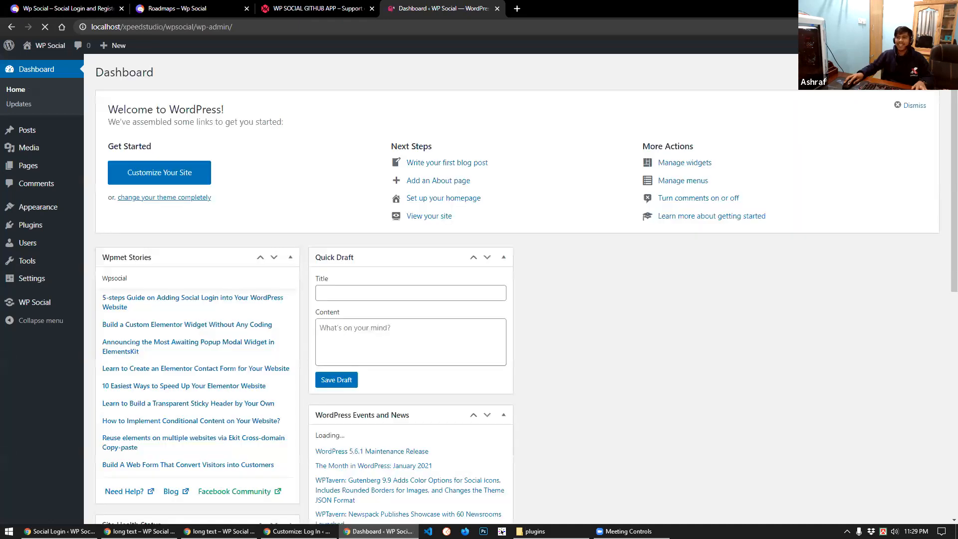
pyautogui.moveTo(916, 46)
pyautogui.click(875, 98)
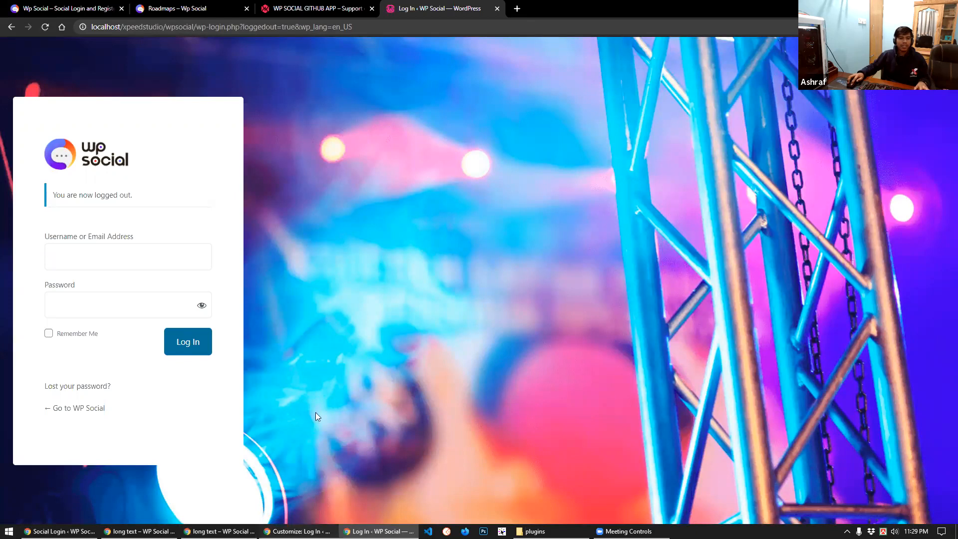
pyautogui.hotkey('alt', 'Tab')
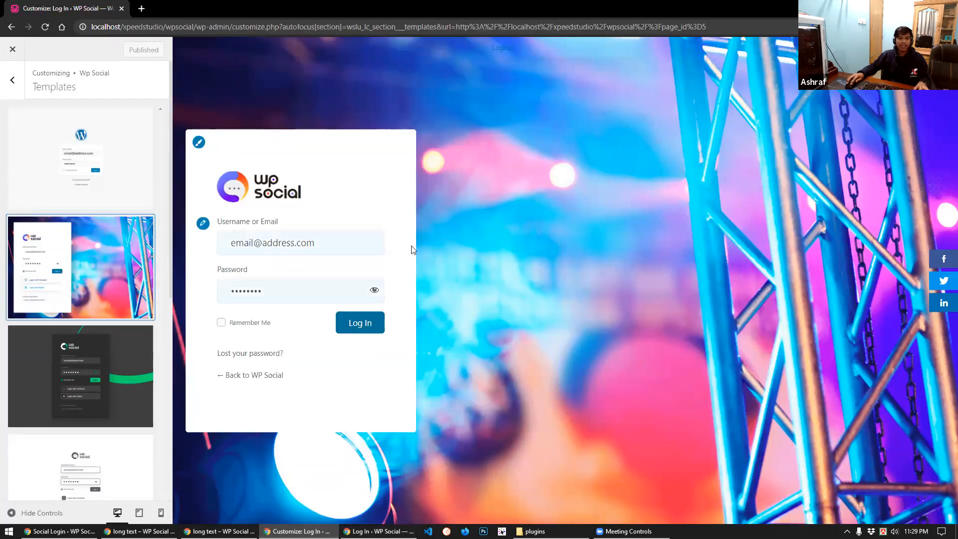
# Upload marguerite-729510__340.jpg and set it as the login page background image
pyautogui.click(203, 143)
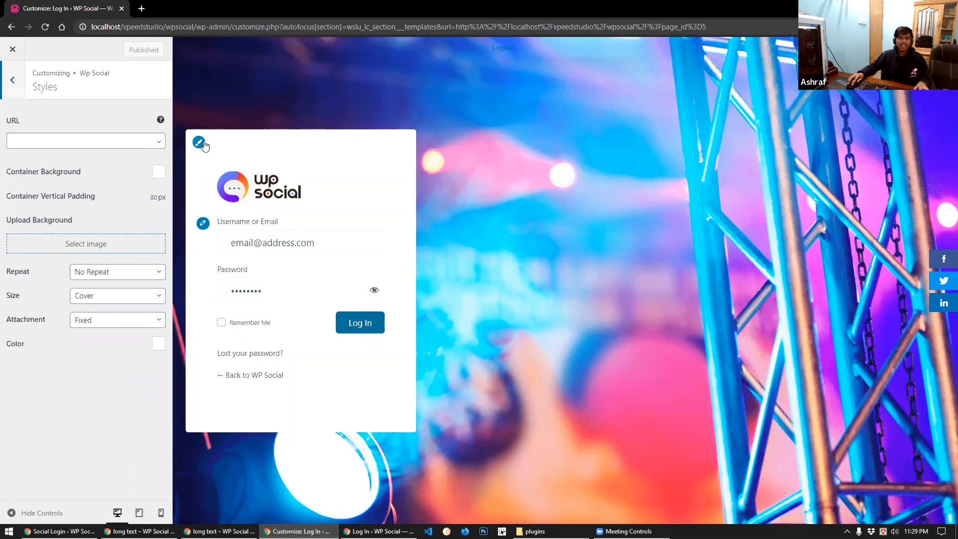
pyautogui.click(75, 246)
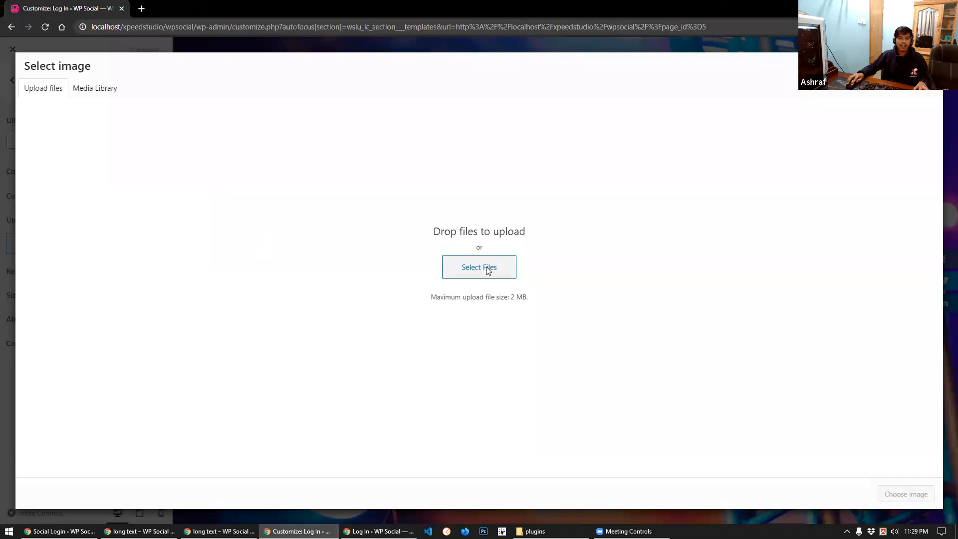
pyautogui.click(489, 270)
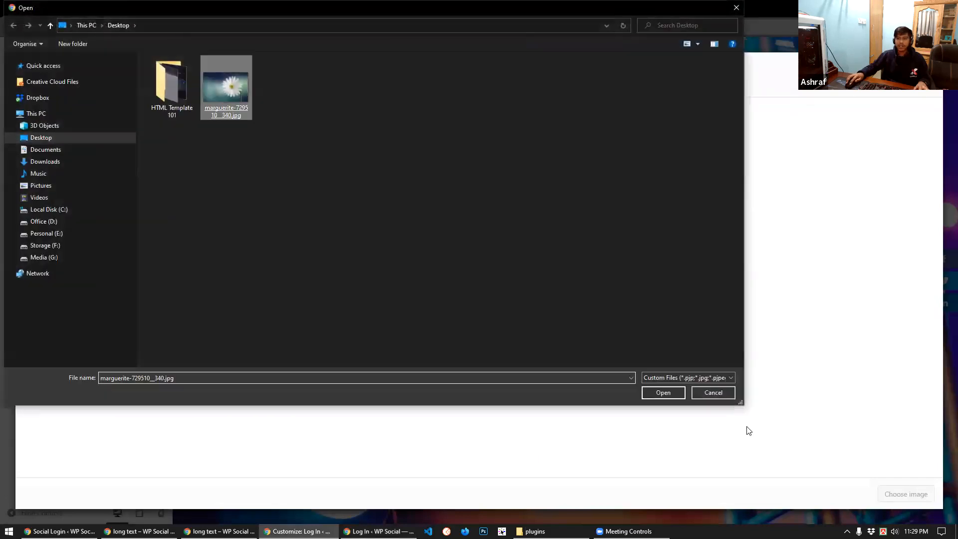
pyautogui.press('Return')
pyautogui.click(900, 491)
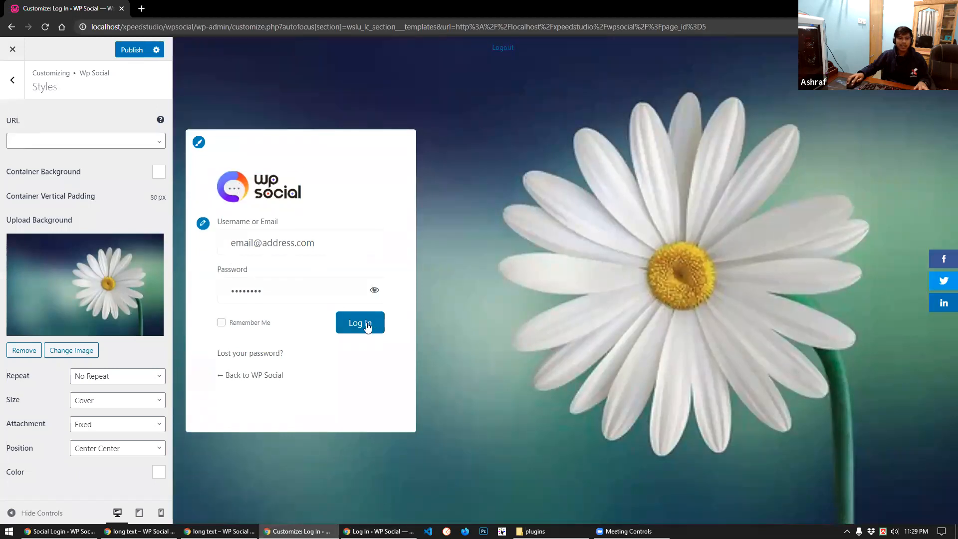
# Make the Log In button background #f433e1, publish, and reload the logged-out login page
pyautogui.click(368, 325)
pyautogui.click(155, 249)
pyautogui.moveTo(65, 310); pyautogui.dragTo(93, 276)
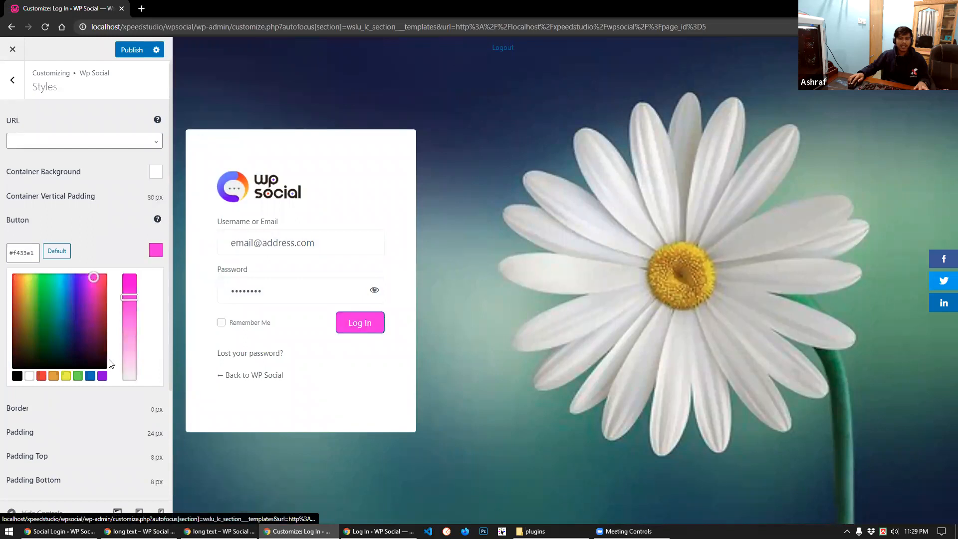
pyautogui.click(129, 52)
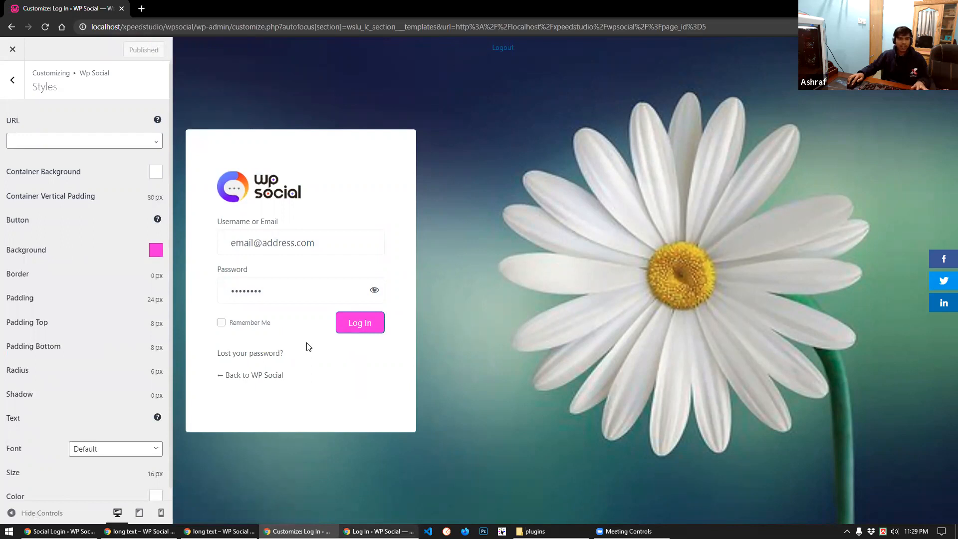
pyautogui.hotkey('alt', 'Tab')
pyautogui.press('F5')
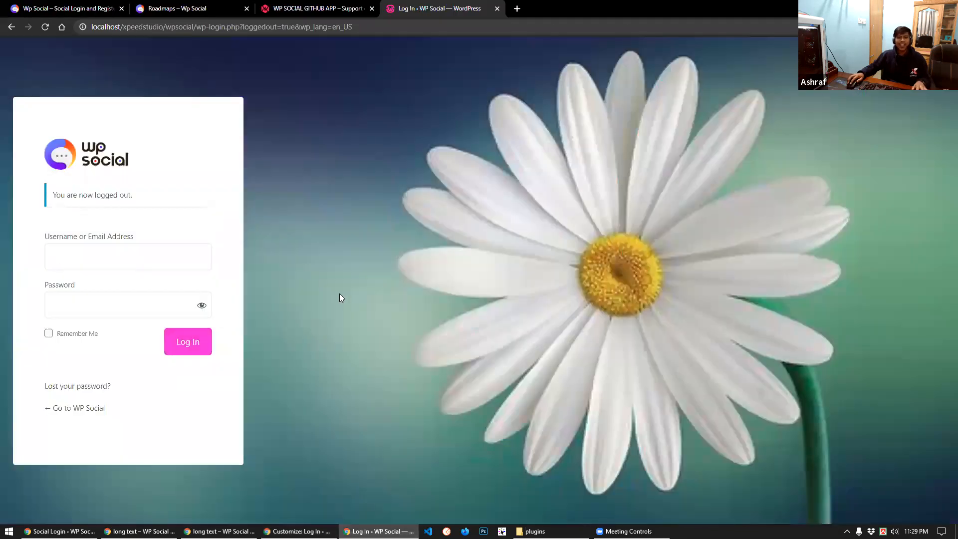